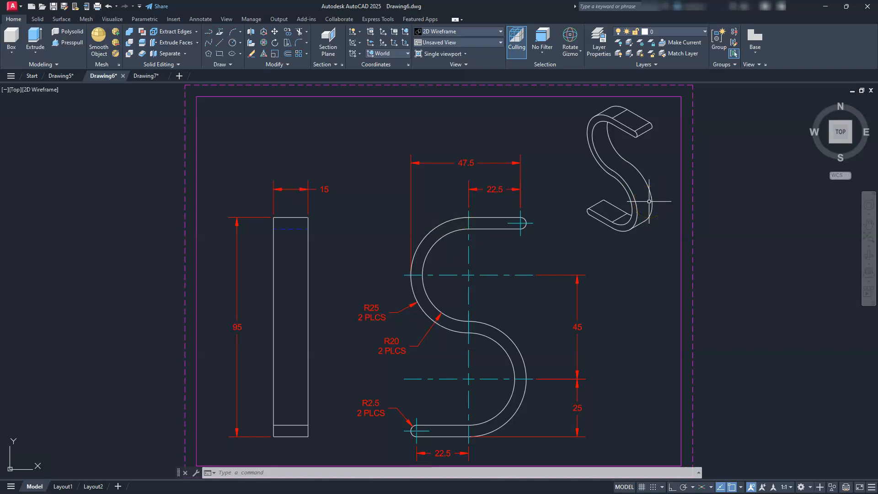
# Step: Examine the S-shaped solid in Drawing7's model space and its dimensioned views on Layout1
pyautogui.click(142, 76)
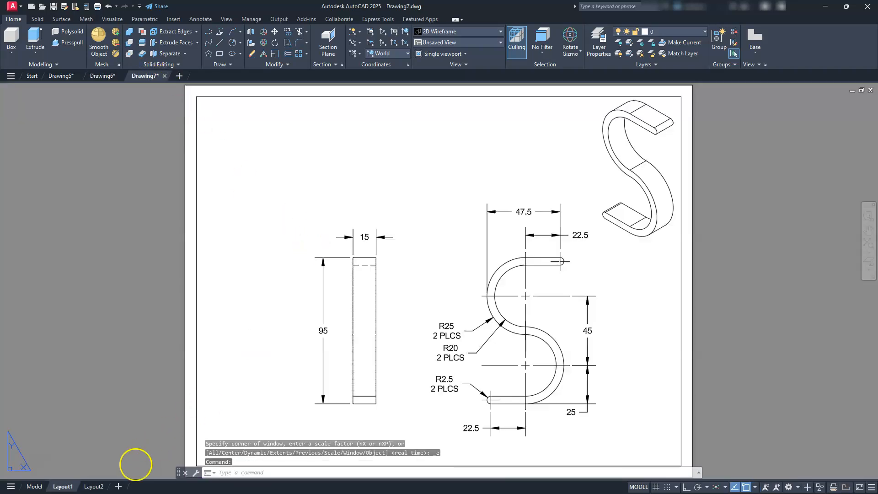
pyautogui.click(35, 486)
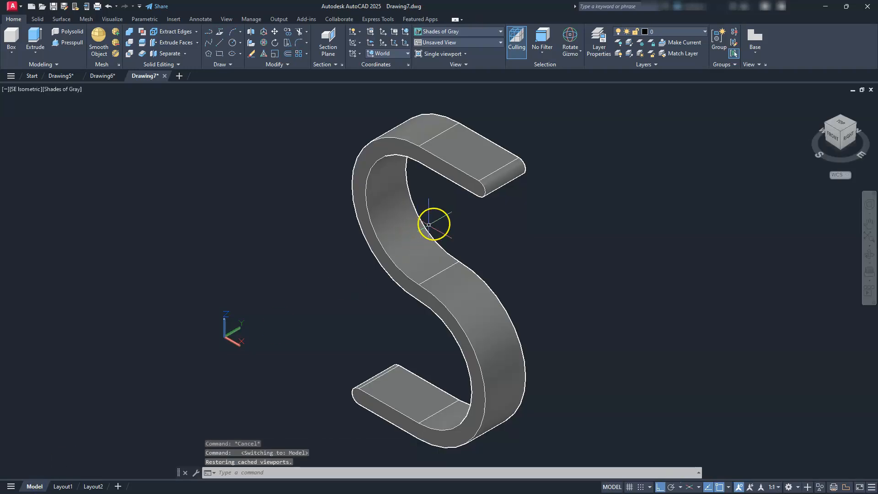
pyautogui.click(403, 207)
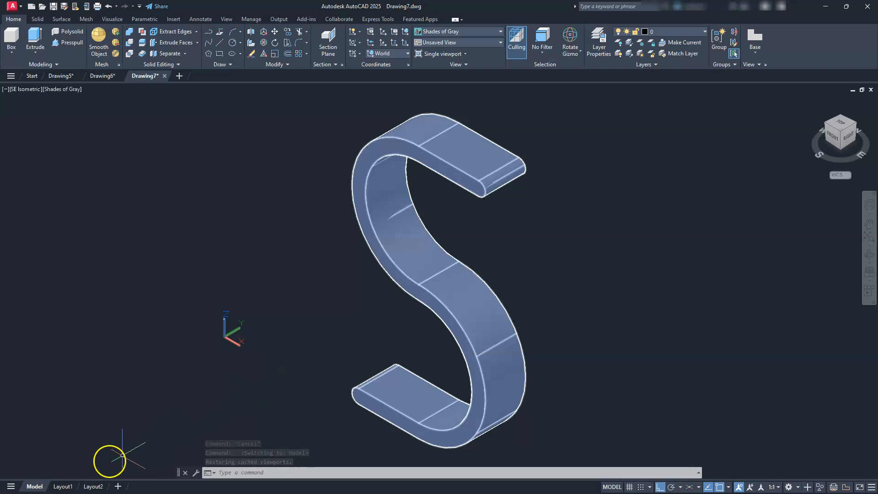
pyautogui.press('Escape')
pyautogui.click(67, 487)
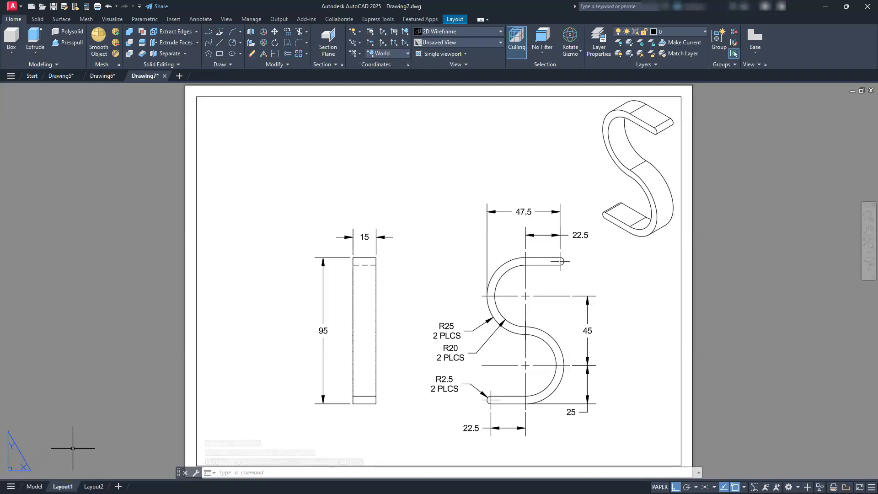
# Step: Switch to Inventor and create a new part from the metric Sheet Metal (mm).ipt template
pyautogui.hotkey('alt', 'Tab')
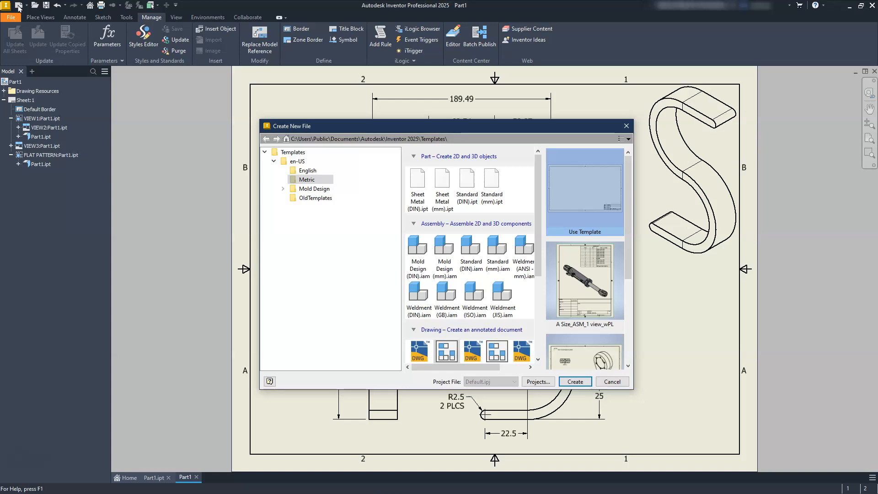
pyautogui.click(441, 181)
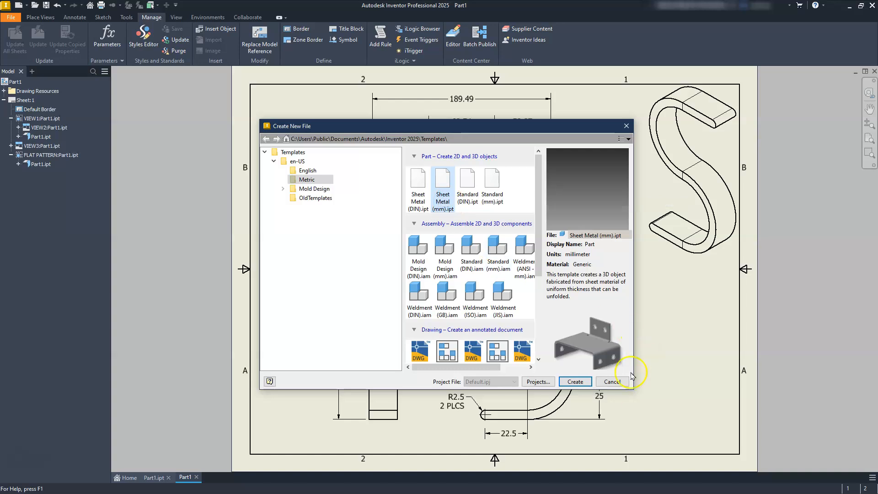
pyautogui.click(574, 382)
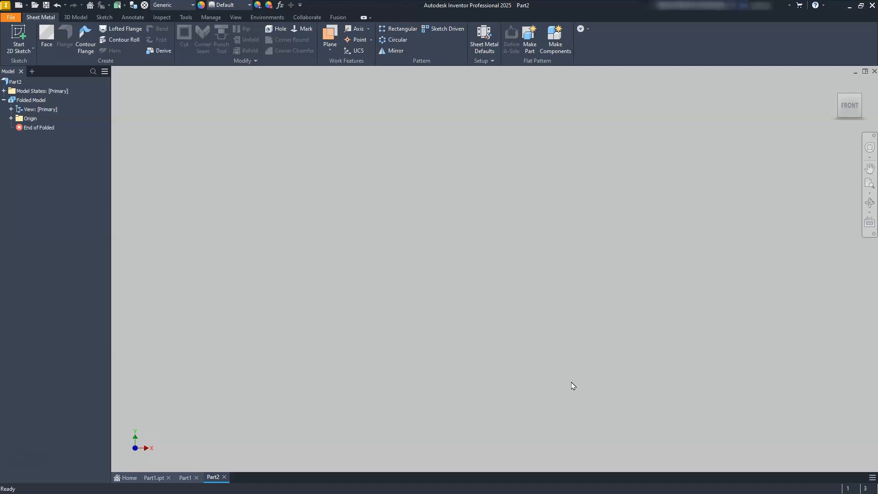
pyautogui.click(69, 18)
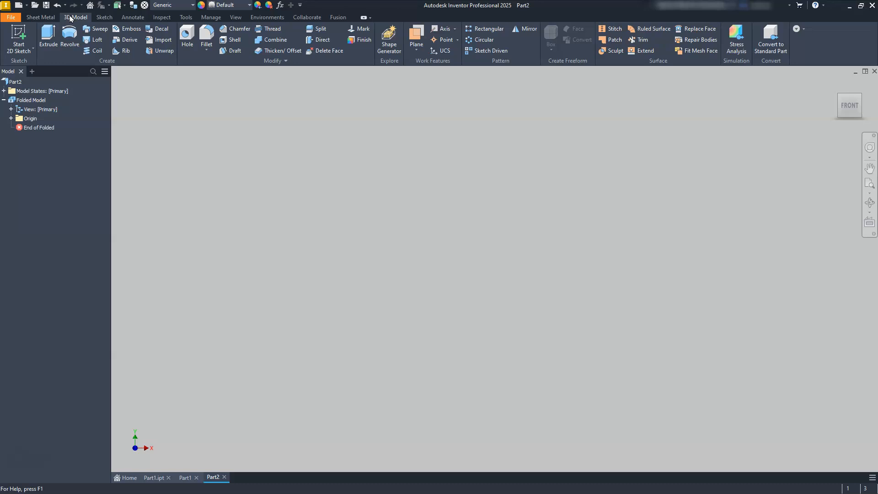
pyautogui.click(50, 17)
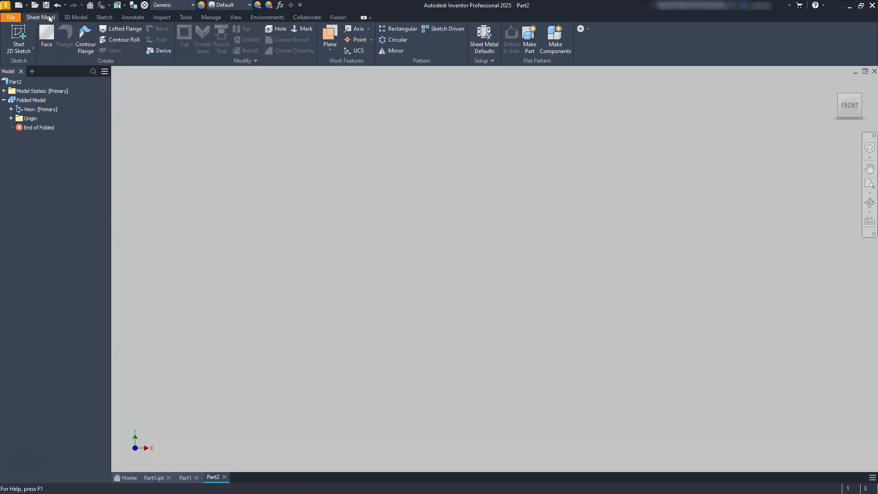
# Step: Open the Default_mm sheet metal rule for editing from the sheet metal defaults, keeping the thickness taken from the rule
pyautogui.click(481, 40)
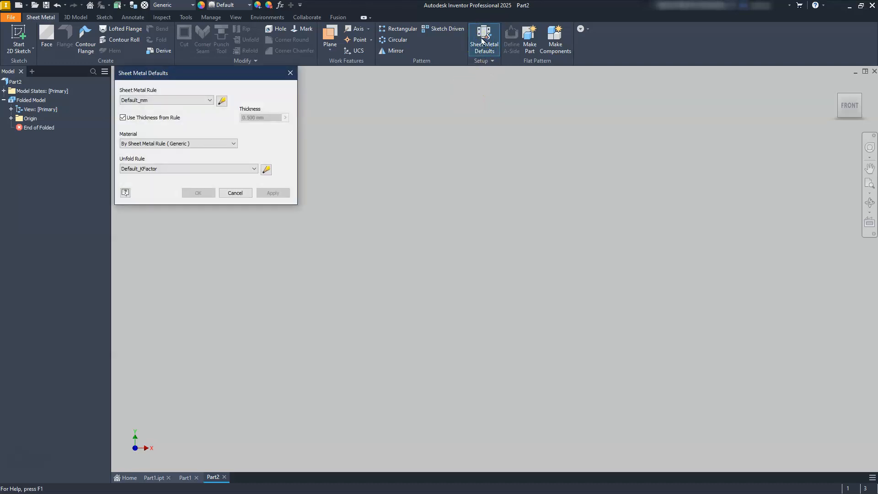
pyautogui.moveTo(221, 74); pyautogui.dragTo(473, 193)
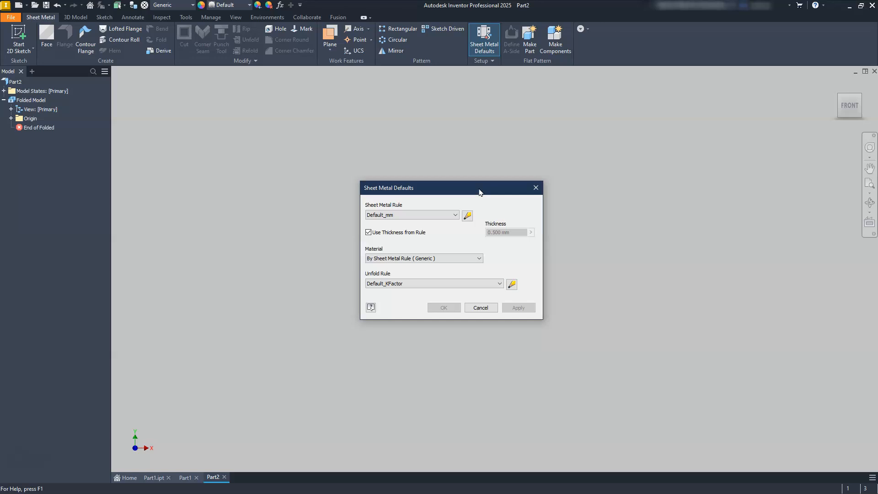
pyautogui.click(369, 232)
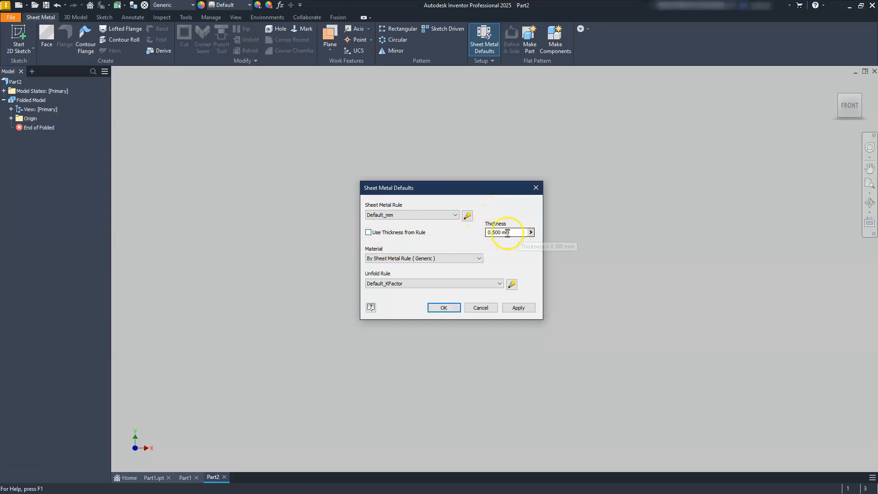
pyautogui.click(368, 233)
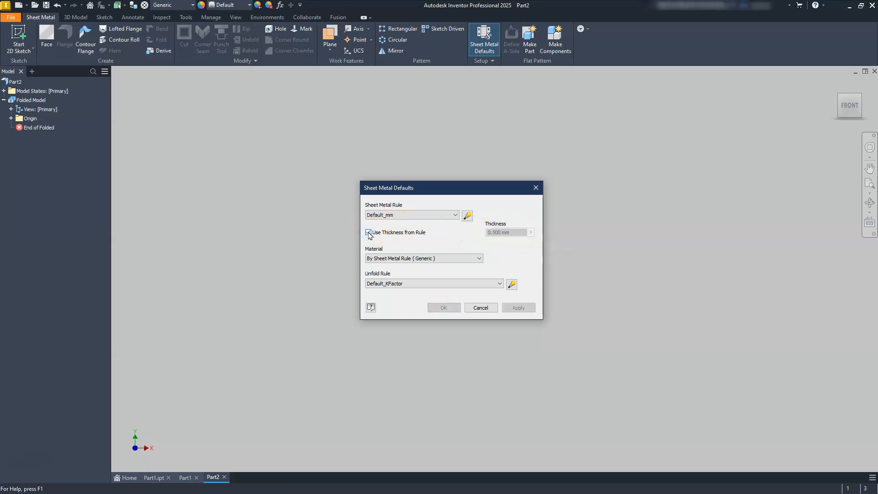
pyautogui.click(467, 215)
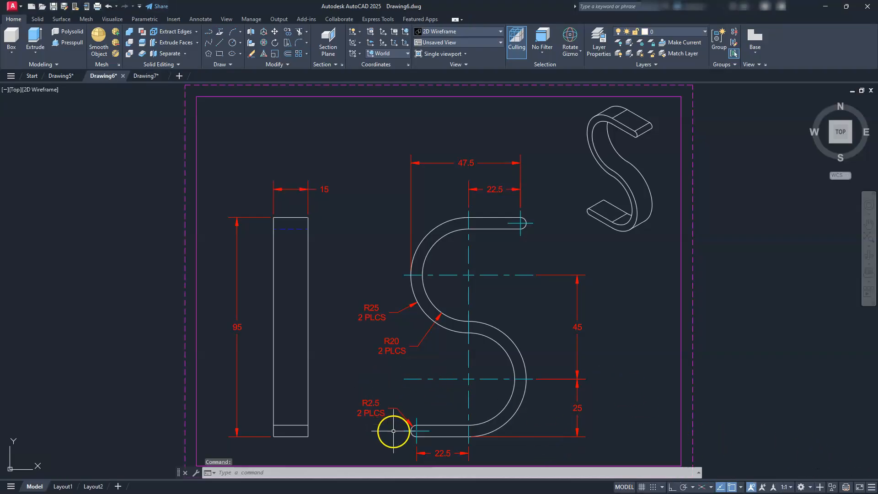
# Step: Examine the radius callout at the rounded lower end of the S profile in AutoCAD's Drawing6
pyautogui.scroll(6, 392, 427)
pyautogui.moveTo(433, 420); pyautogui.dragTo(430, 351, button='middle')
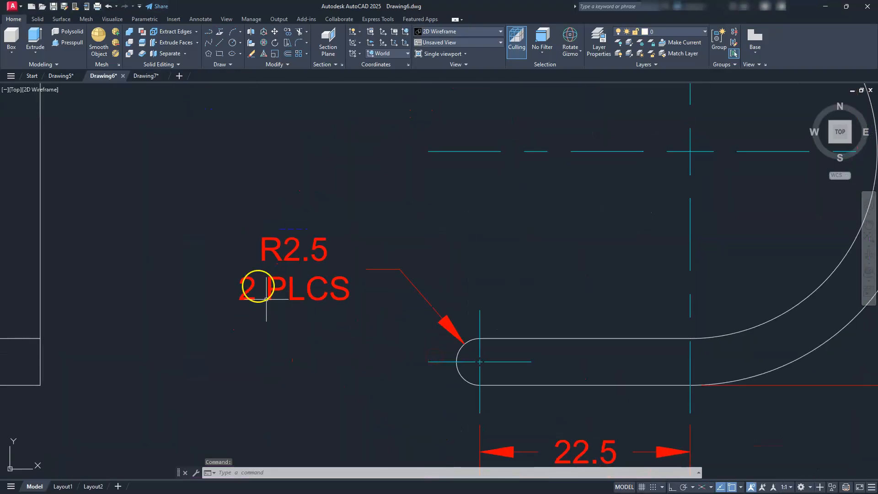
pyautogui.middleClick(436, 265)
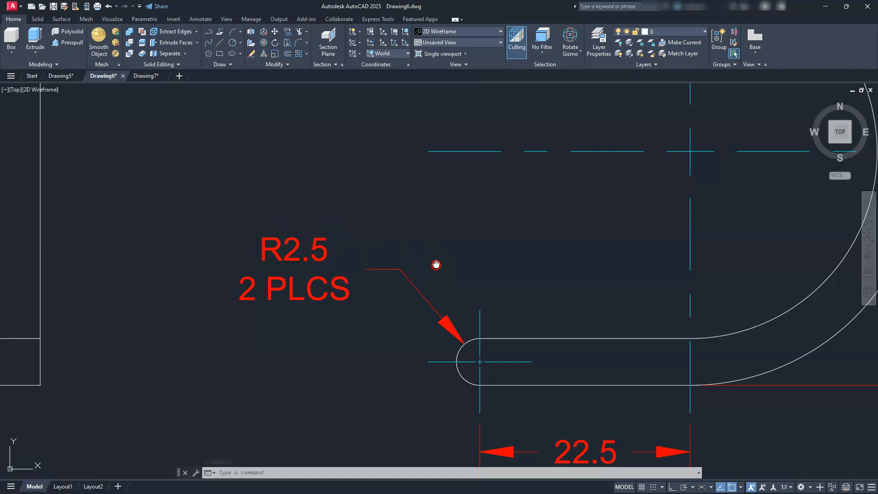
pyautogui.middleClick(435, 265)
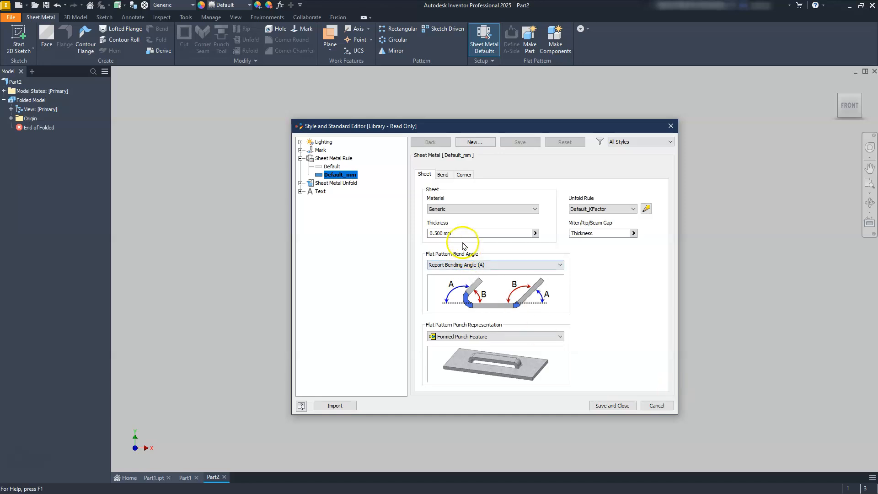
# Step: Set the Default_mm sheet metal rule's thickness to 5 mm in Inventor and save the rule
pyautogui.click(459, 233)
pyautogui.moveTo(459, 233); pyautogui.dragTo(402, 235)
pyautogui.write('5')
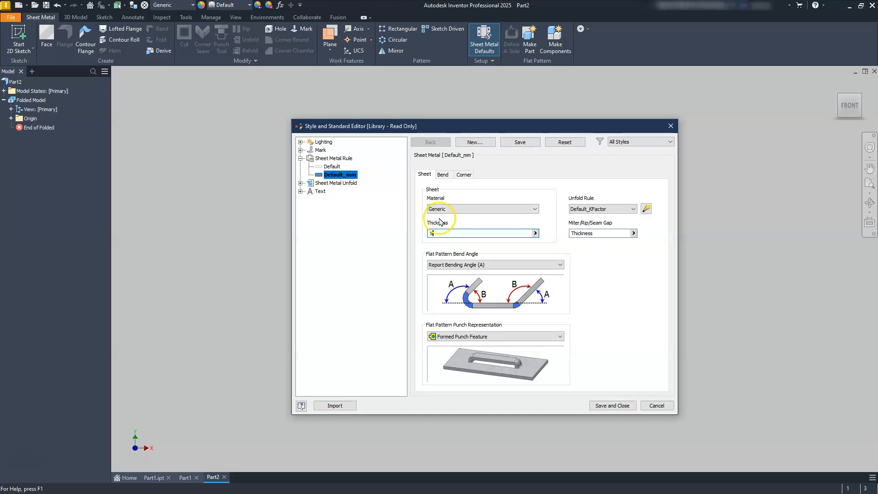
pyautogui.click(612, 406)
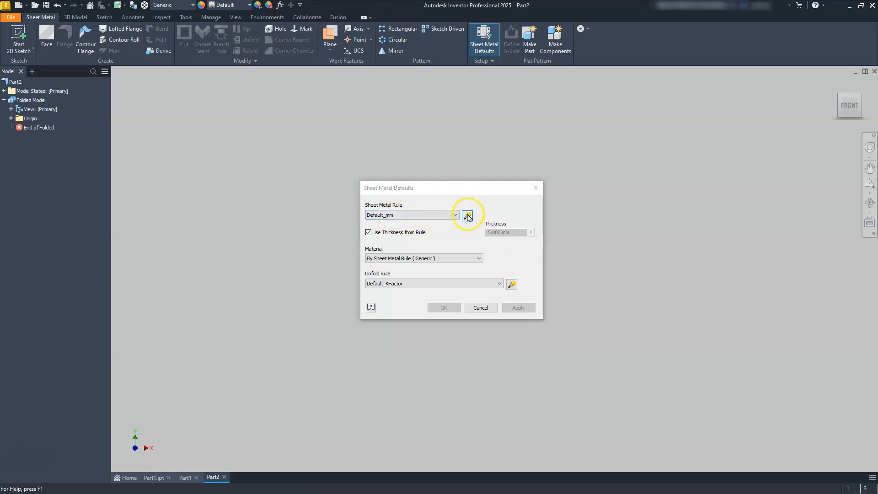
# Step: Check the thickness in the sheet metal defaults and close the dialog
pyautogui.click(368, 232)
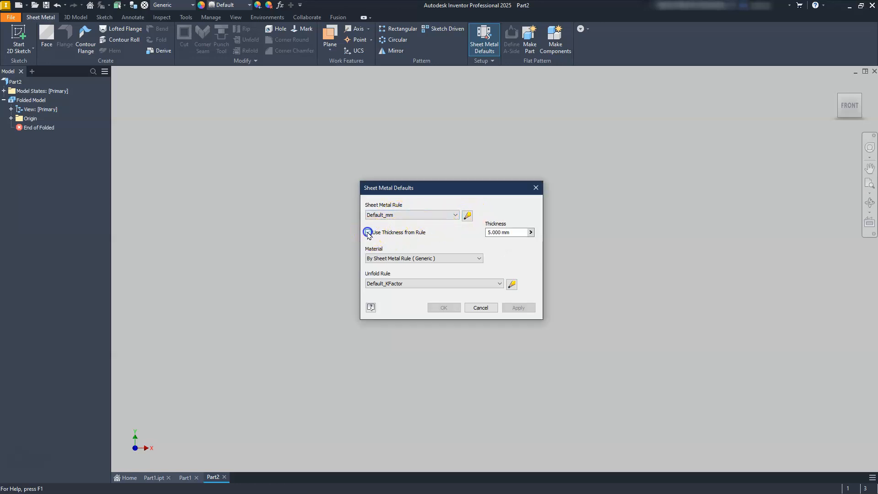
pyautogui.click(509, 233)
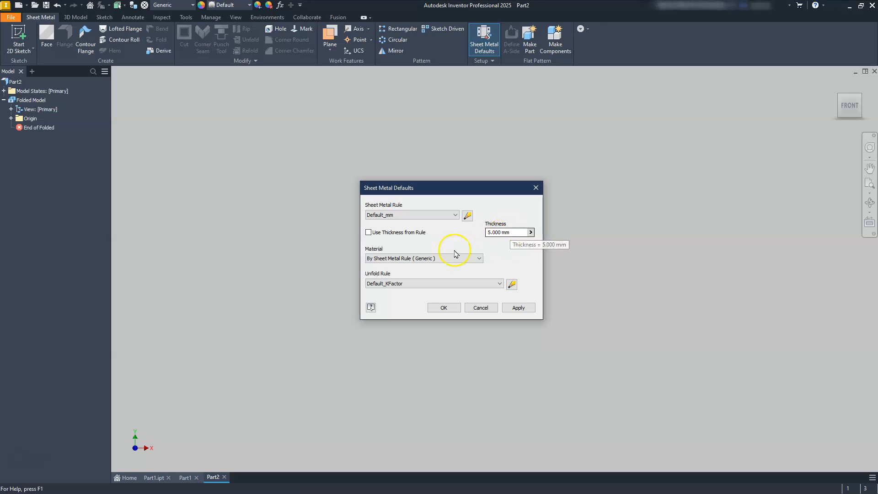
pyautogui.click(368, 232)
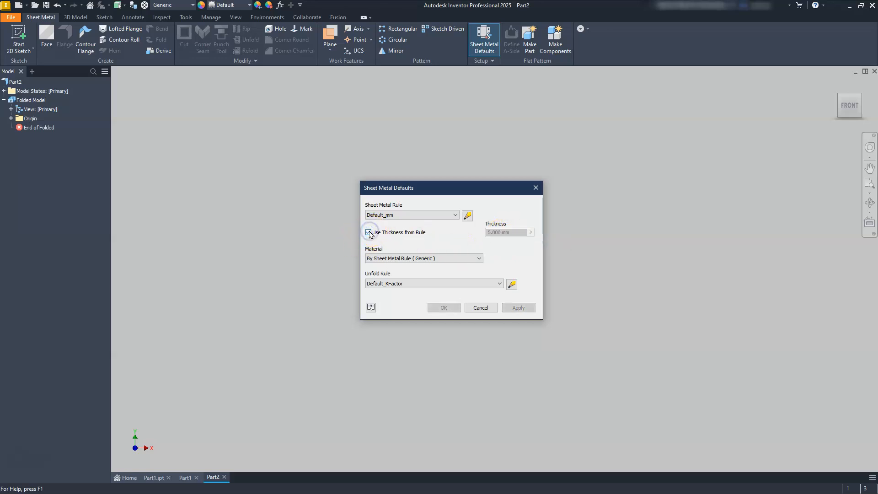
pyautogui.click(480, 308)
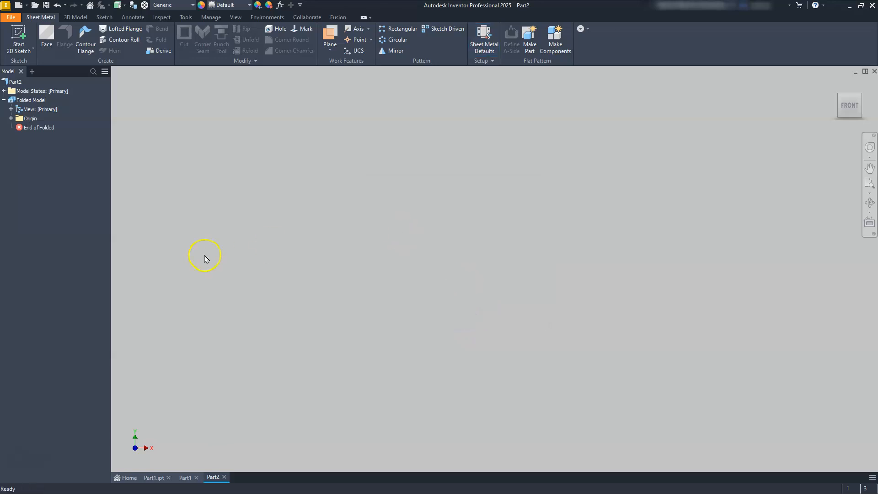
# Step: Try to create a contour flange without a sketch
pyautogui.click(85, 32)
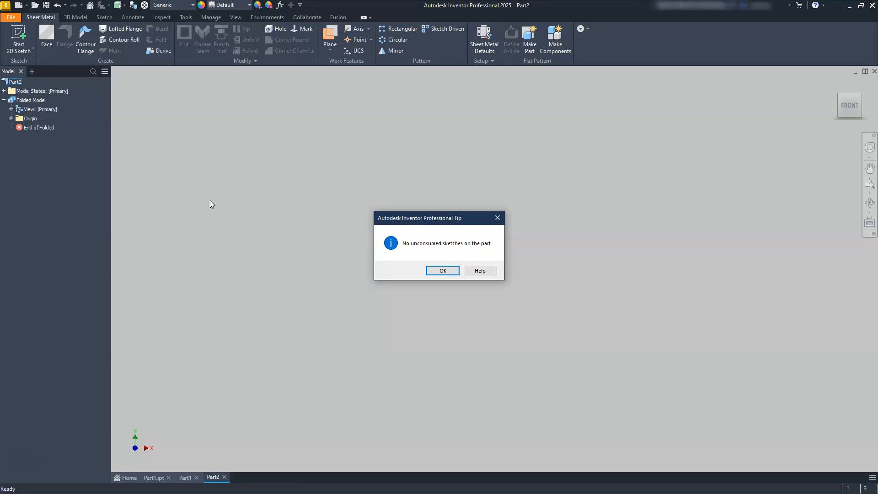
pyautogui.click(497, 218)
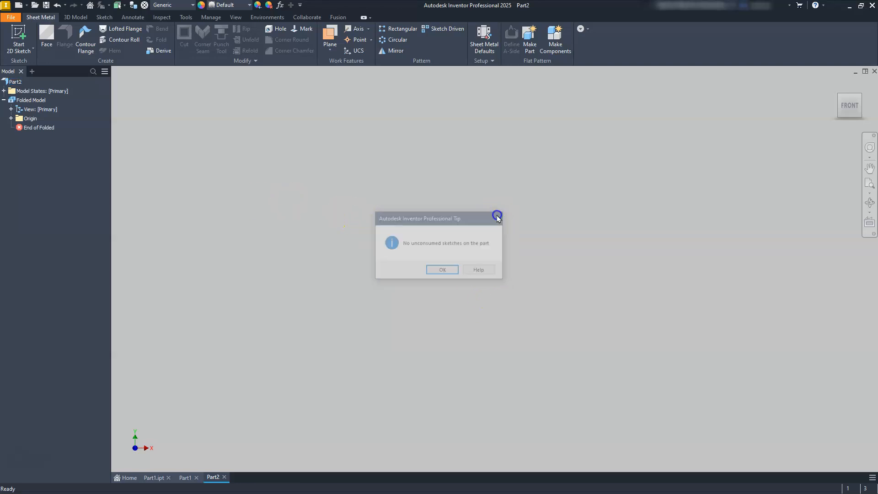
# Step: Start a 2D sketch on the front (XY) plane and draw two separate circles centred on the vertical axis, above and below the origin
pyautogui.click(19, 32)
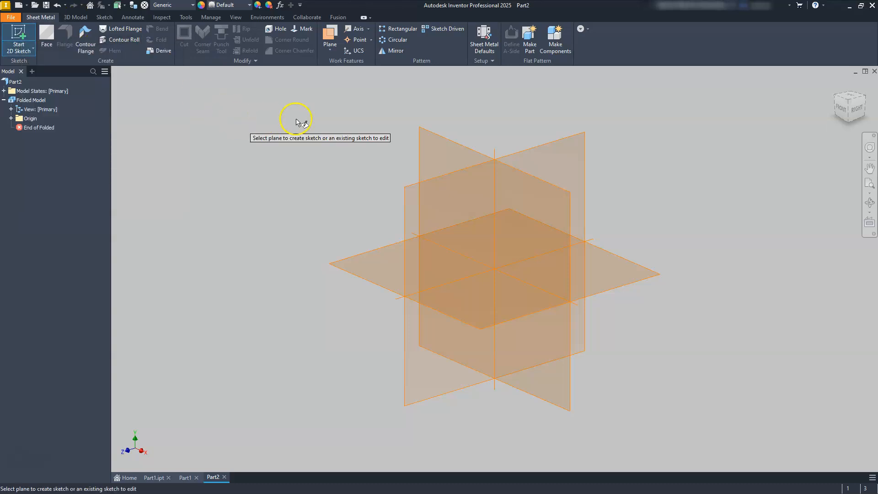
pyautogui.click(440, 146)
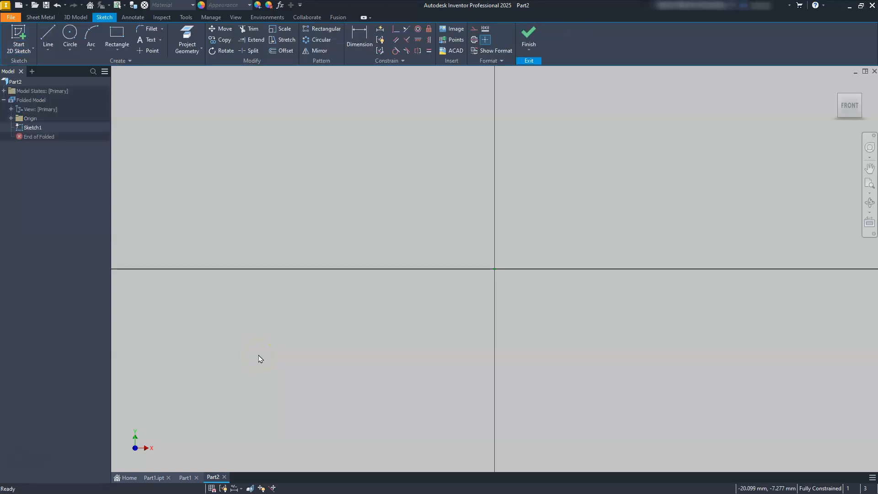
pyautogui.click(70, 32)
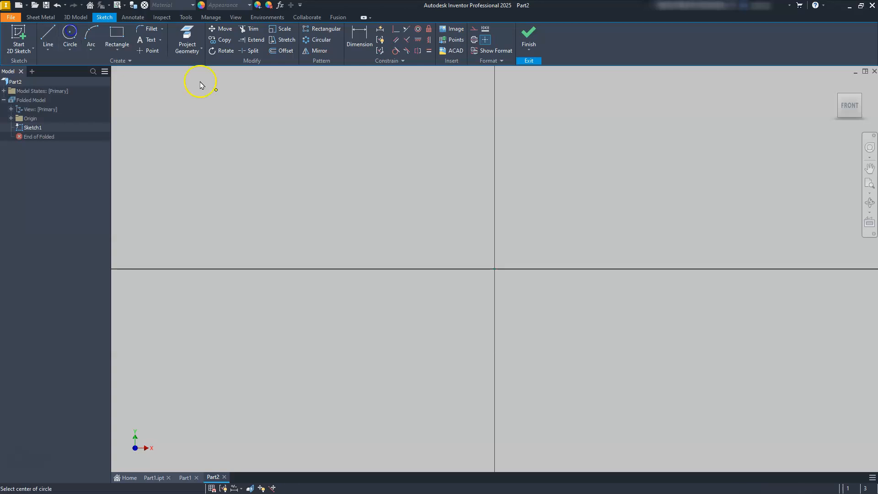
pyautogui.click(494, 158)
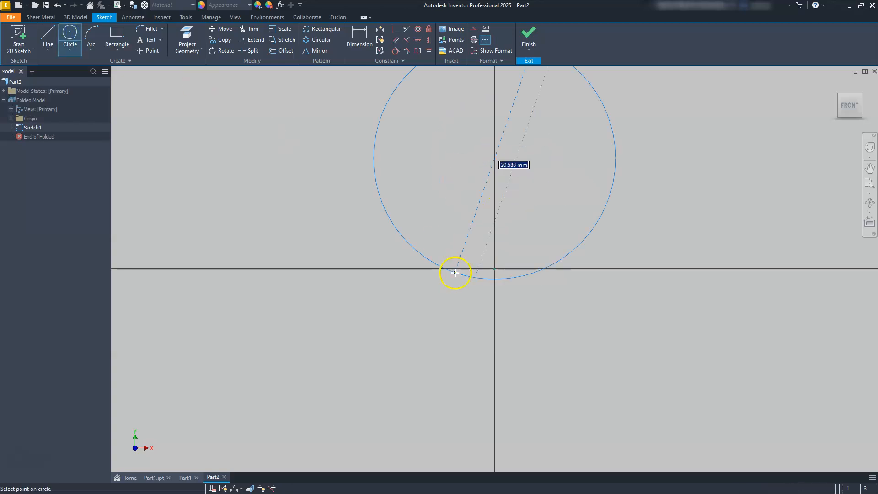
pyautogui.click(451, 224)
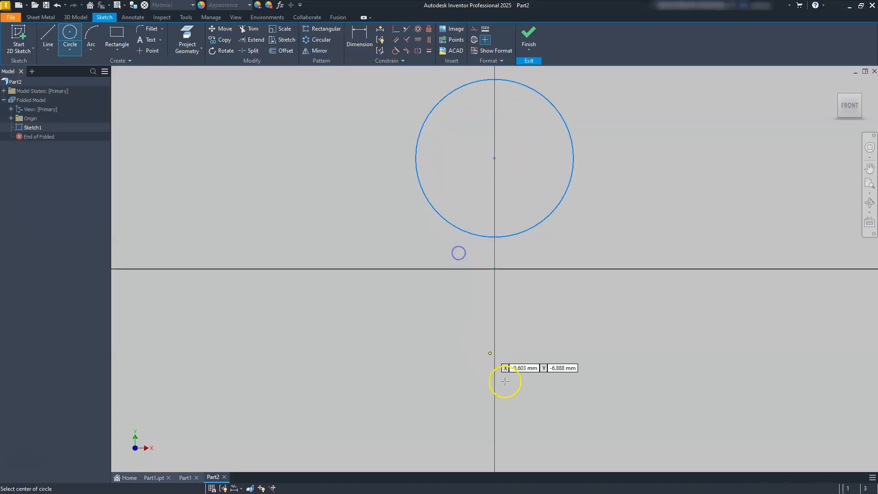
pyautogui.click(495, 392)
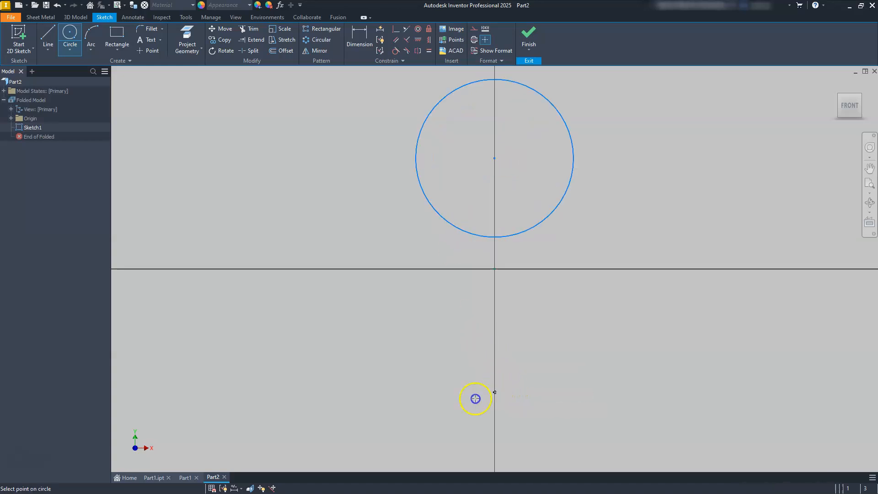
pyautogui.click(422, 396)
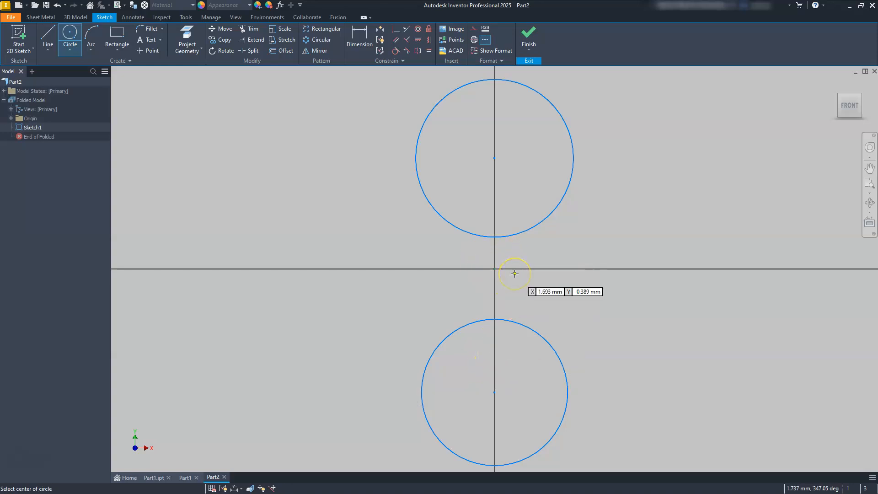
pyautogui.press('Escape')
# Step: Apply a tangent constraint between the upper and lower circles
pyautogui.click(364, 57)
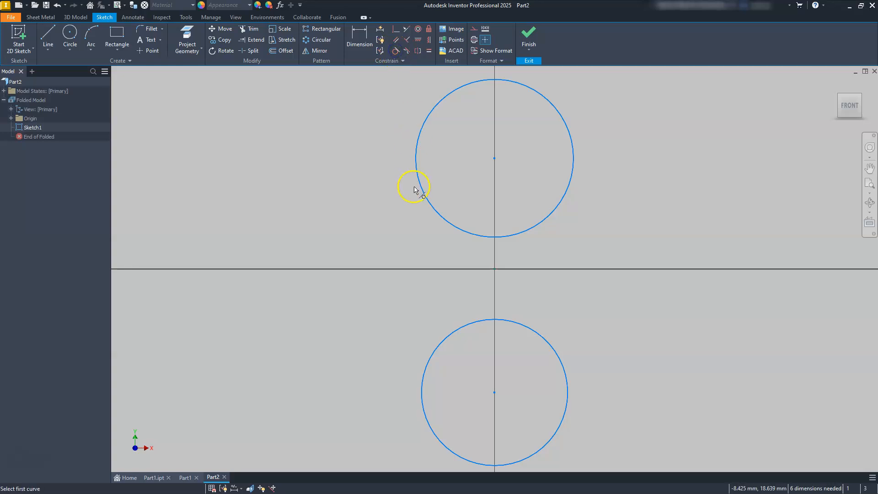
pyautogui.click(518, 233)
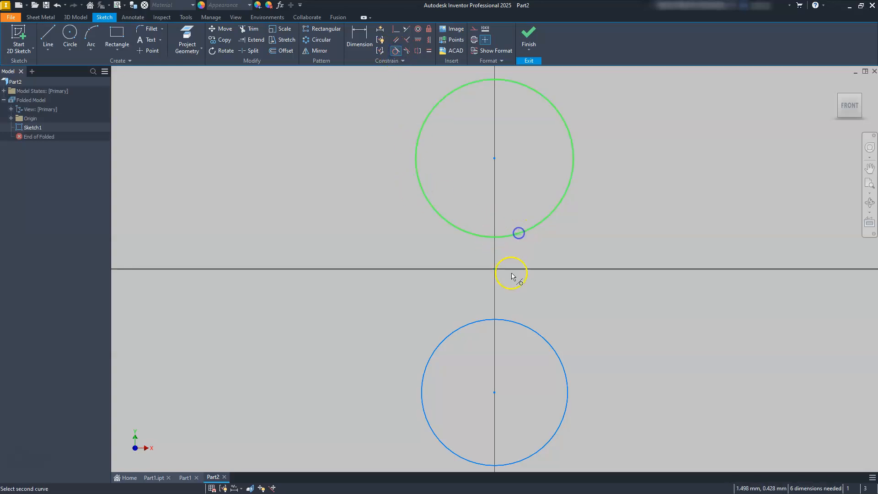
pyautogui.click(506, 320)
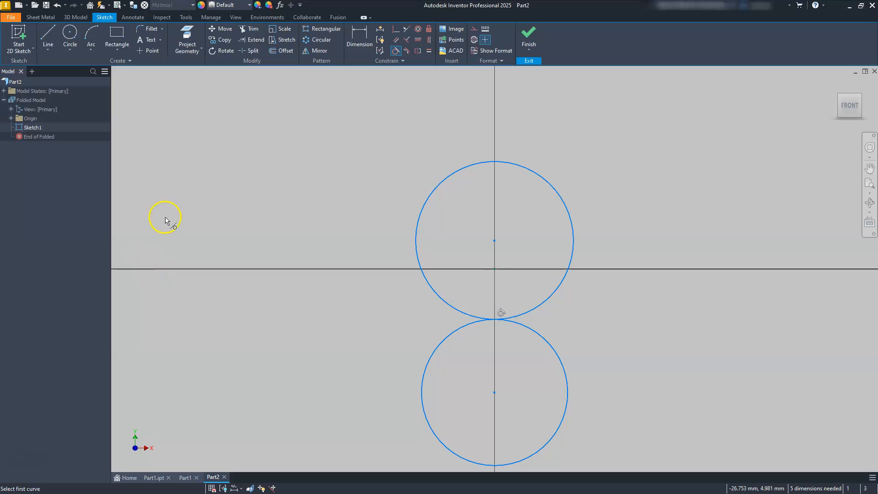
# Step: Switch to the AutoCAD drawing and select the hook's profile path: upper leg's outer line, R25 arc, R20 arc, and lower leg's inner line
pyautogui.press('Escape')
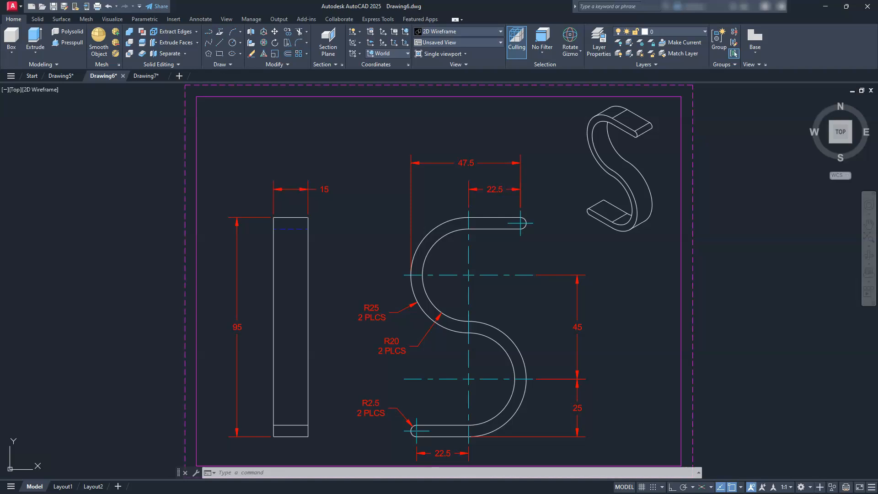
pyautogui.moveTo(486, 183); pyautogui.dragTo(503, 119, button='middle')
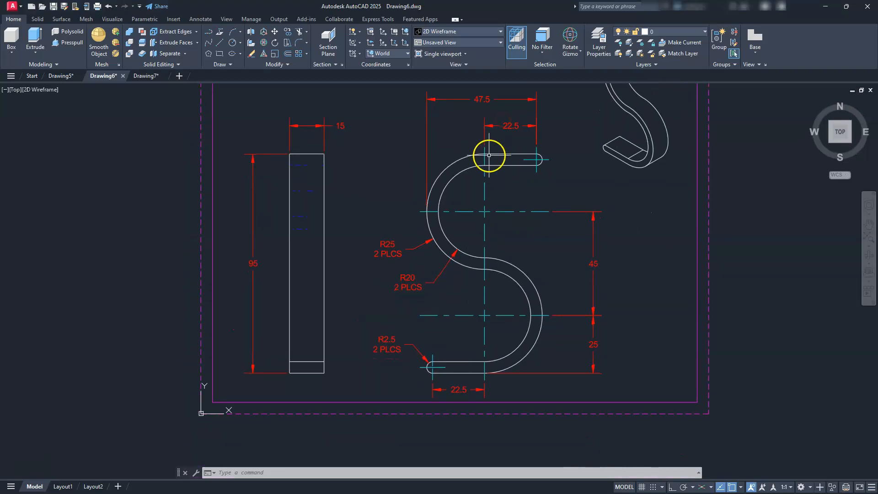
pyautogui.click(517, 156)
pyautogui.click(509, 146)
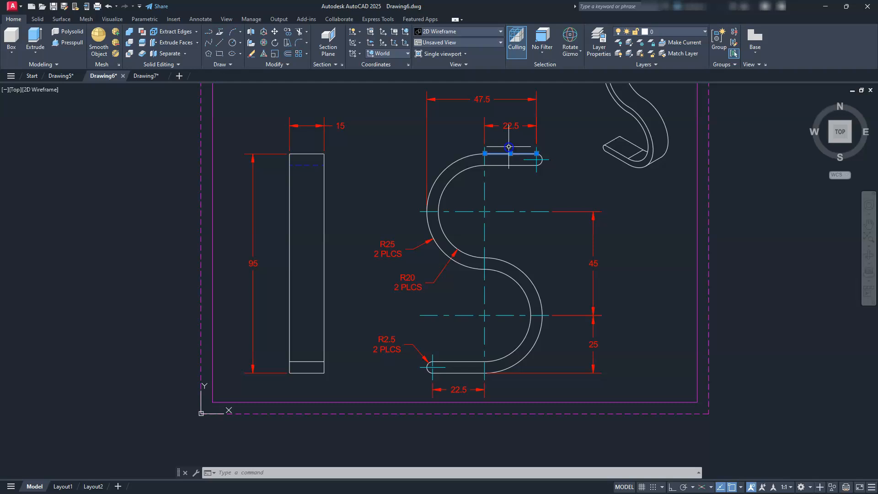
pyautogui.click(455, 161)
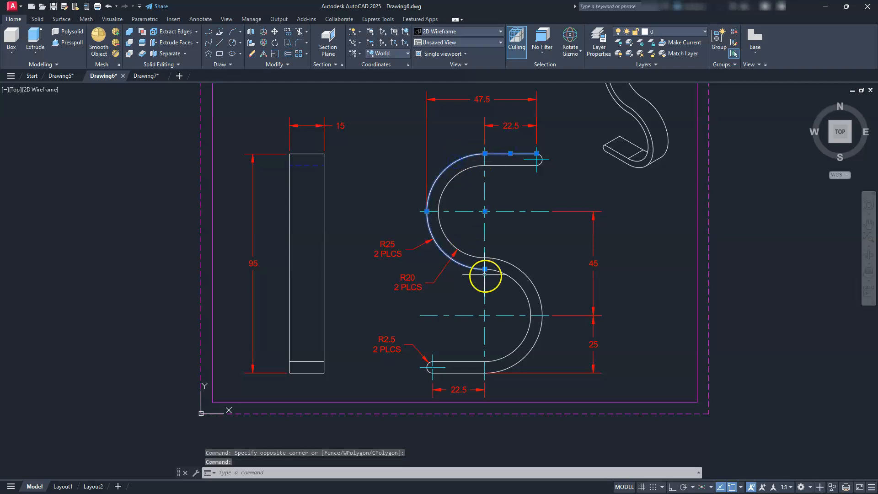
pyautogui.click(513, 278)
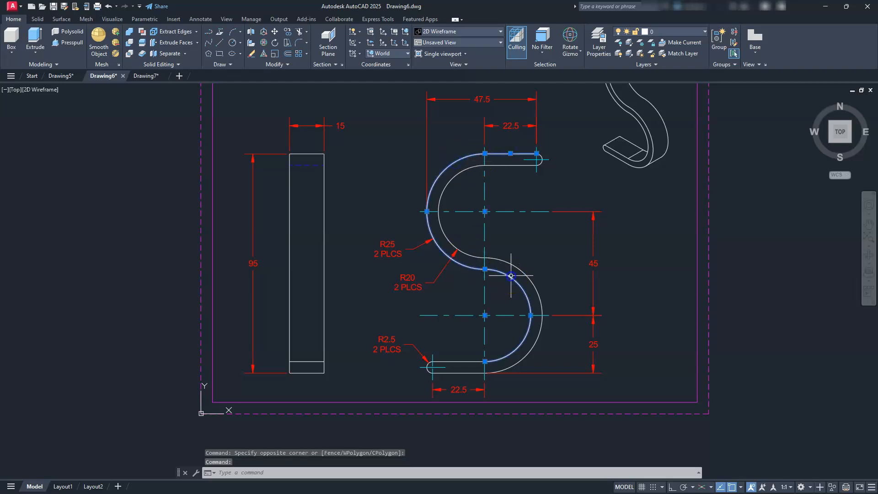
pyautogui.click(460, 362)
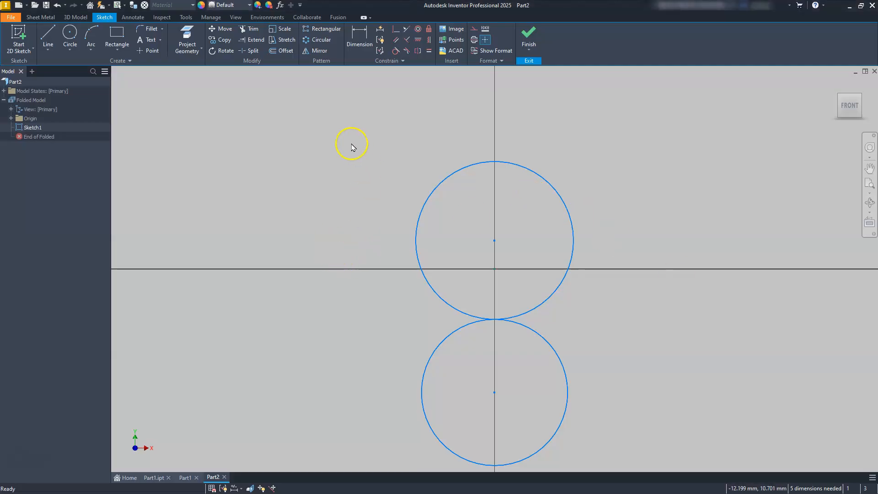
# Step: Dimension the upper circle as a radius and set it to 25 mm
pyautogui.click(353, 43)
pyautogui.click(438, 188)
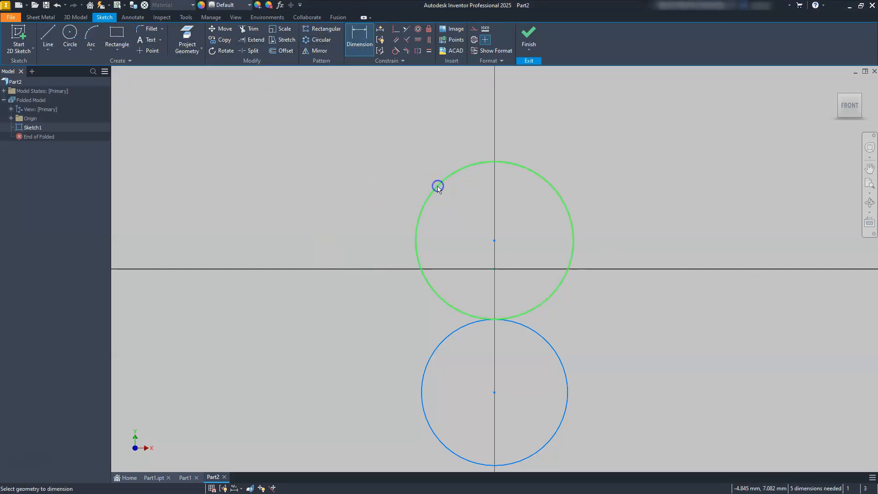
pyautogui.rightClick(402, 171)
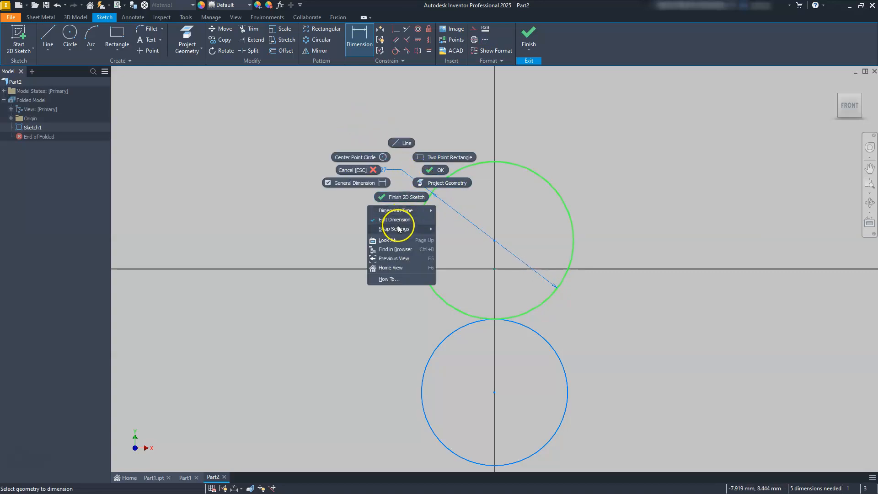
pyautogui.moveTo(402, 210)
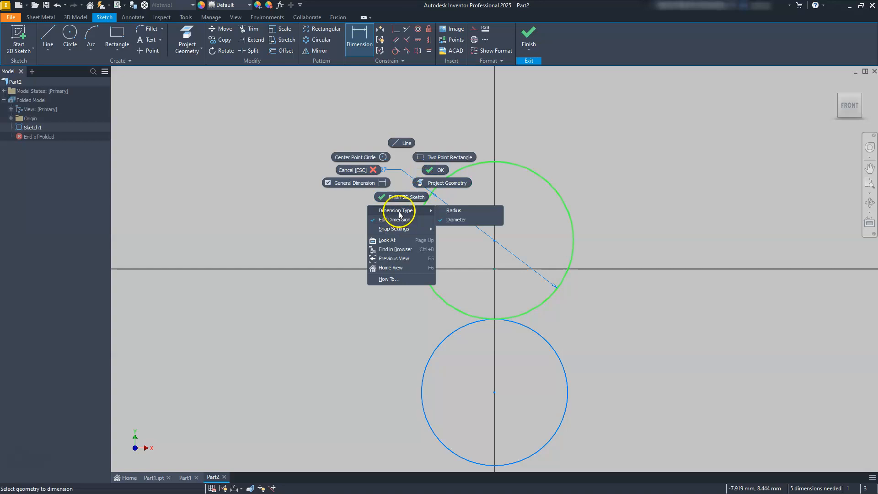
pyautogui.click(457, 211)
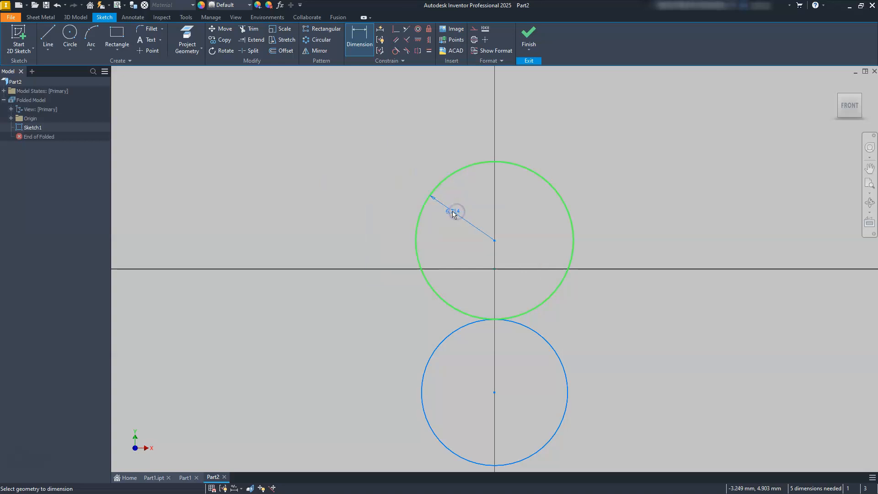
pyautogui.click(394, 191)
pyautogui.write('2')
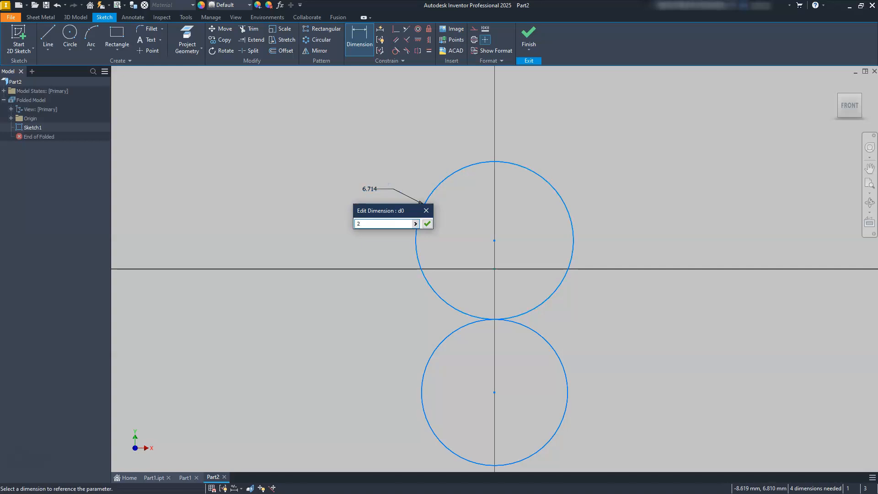
pyautogui.write('5')
pyautogui.press('Return')
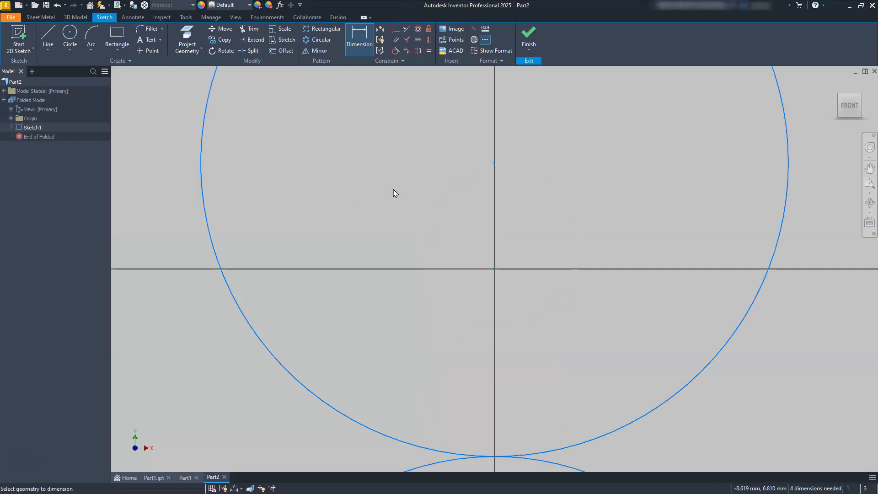
# Step: Dimension the lower circle as a radius and set it to 20 mm
pyautogui.scroll(5, 394, 190)
pyautogui.moveTo(396, 249); pyautogui.dragTo(480, 241, button='middle')
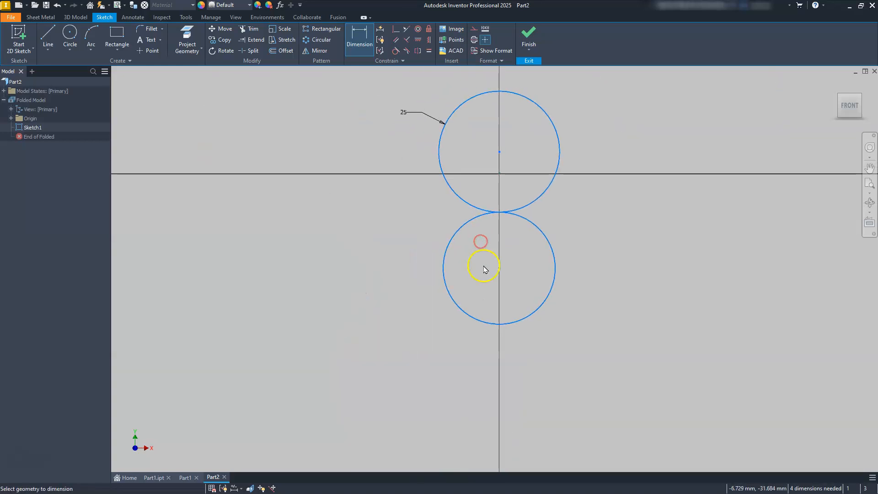
pyautogui.click(456, 304)
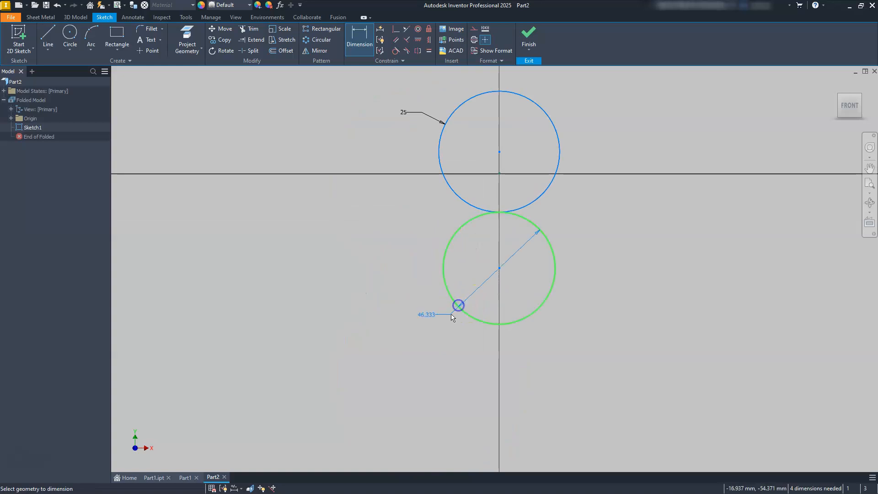
pyautogui.rightClick(443, 323)
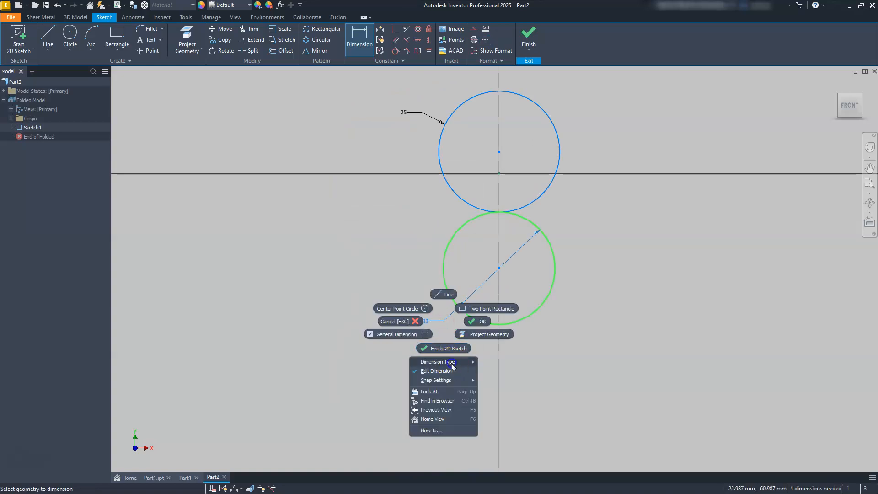
pyautogui.moveTo(451, 362)
pyautogui.click(507, 365)
pyautogui.click(443, 325)
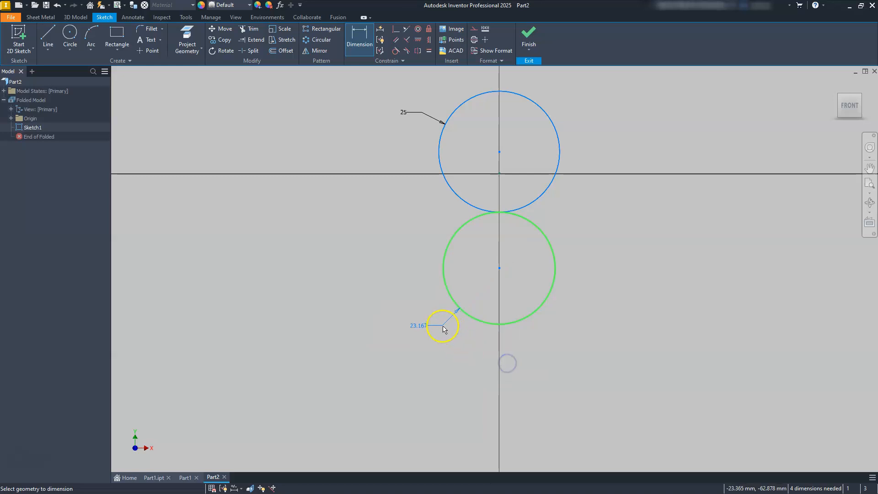
pyautogui.write('20')
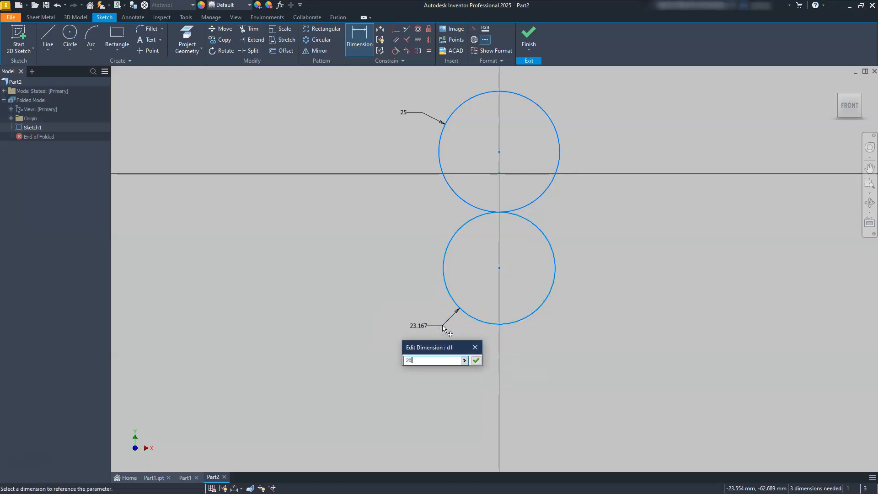
pyautogui.press('Return')
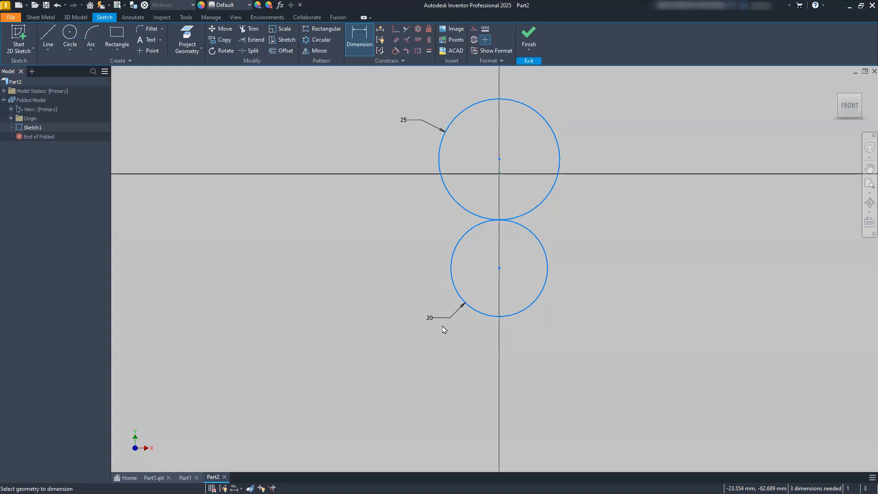
# Step: Draw a vertical line along the vertical axis through both circles, from above the upper circle to below the lower one
pyautogui.moveTo(449, 287)
pyautogui.mouseDown(button='middle')
pyautogui.moveTo(453, 268)
pyautogui.moveTo(453, 303)
pyautogui.mouseUp(button='middle')
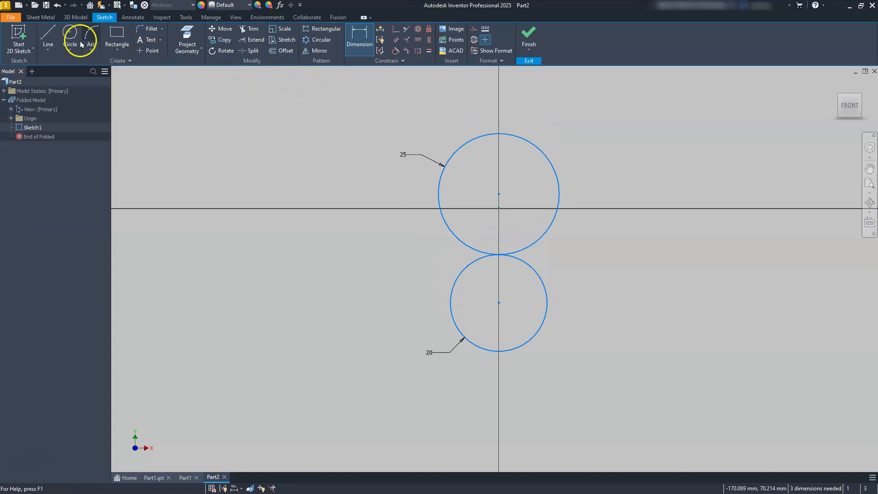
pyautogui.click(48, 34)
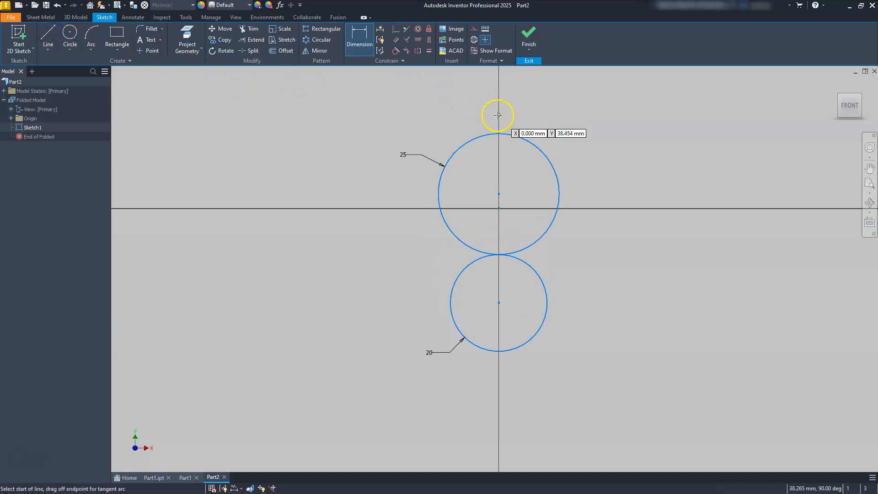
pyautogui.click(498, 108)
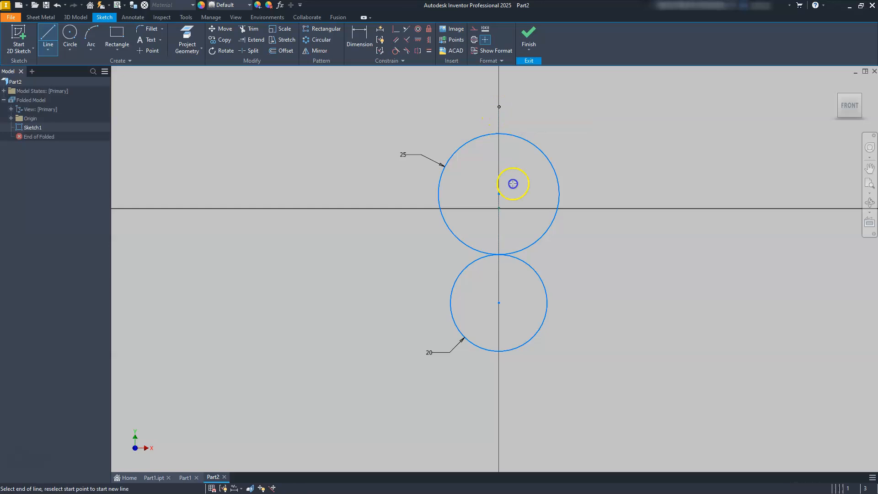
pyautogui.click(498, 396)
pyautogui.press('Escape')
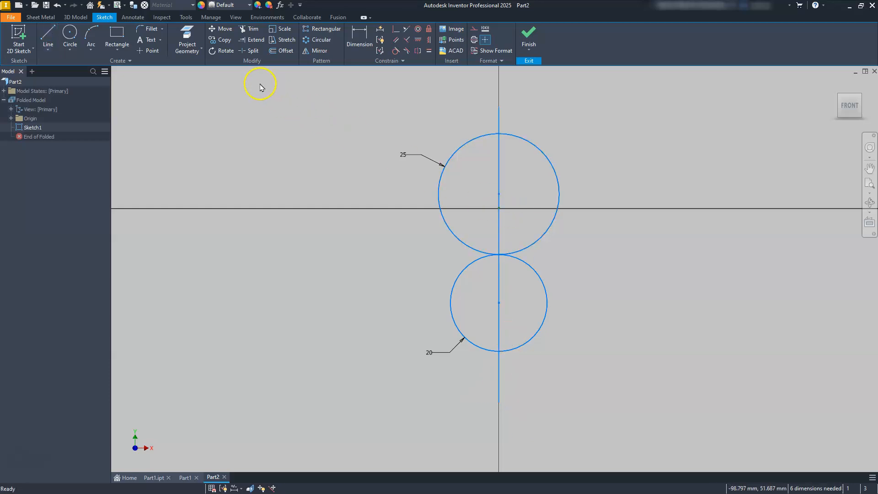
# Step: Trim the upper circle's right half, the lower circle's left half, and the vertical line's ends beyond the arcs
pyautogui.click(251, 28)
pyautogui.click(550, 157)
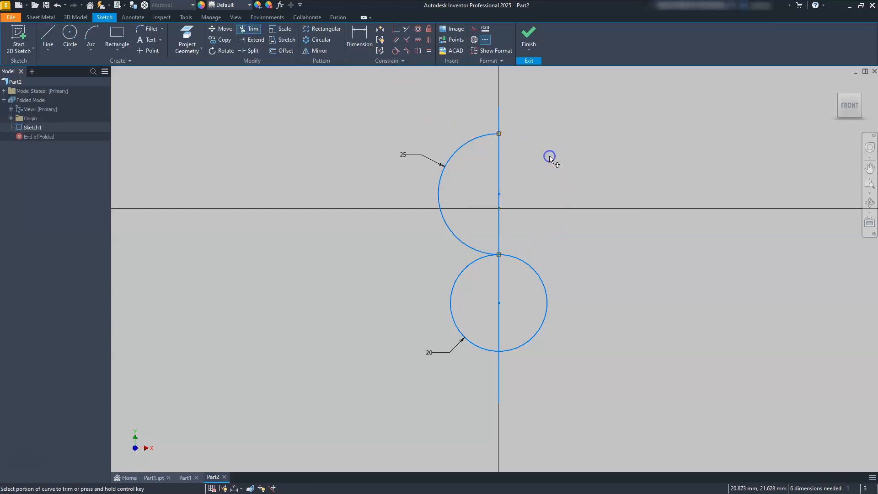
pyautogui.click(478, 262)
pyautogui.click(500, 378)
pyautogui.click(502, 124)
pyautogui.press('Escape')
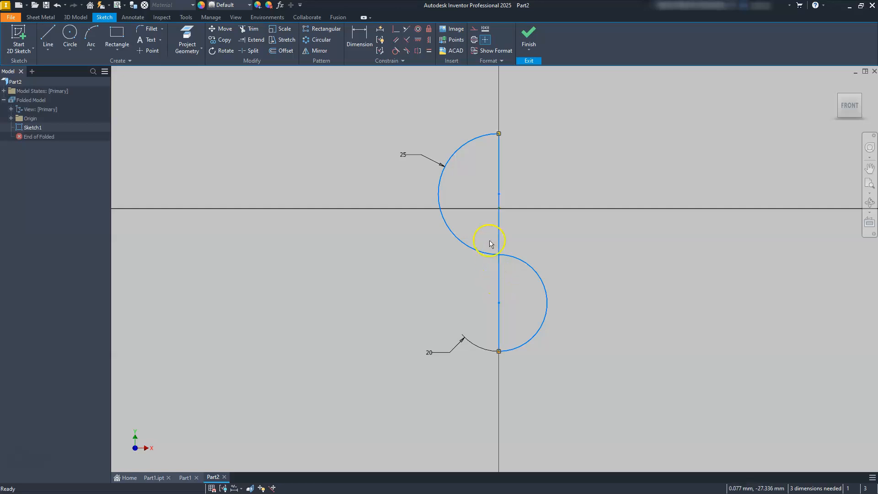
# Step: Make the vertical line's midpoint coincident with the origin and move the R20 dimension to the right of the lower arc
pyautogui.click(396, 31)
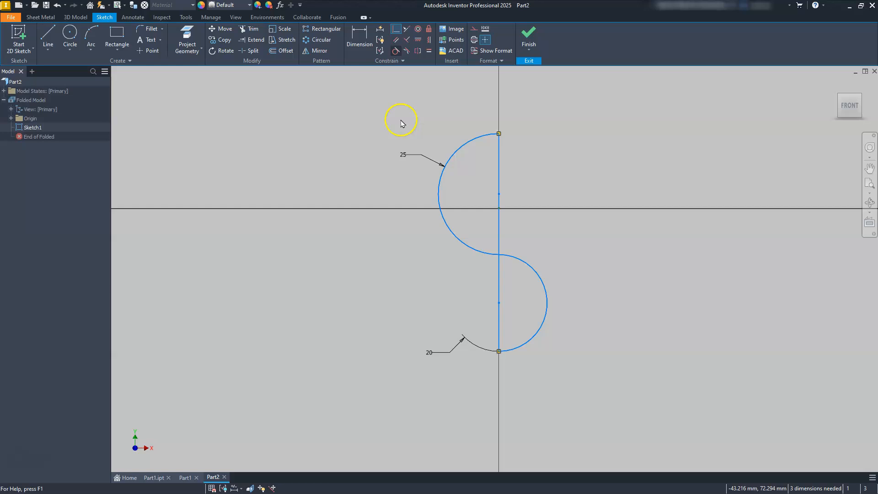
pyautogui.click(499, 242)
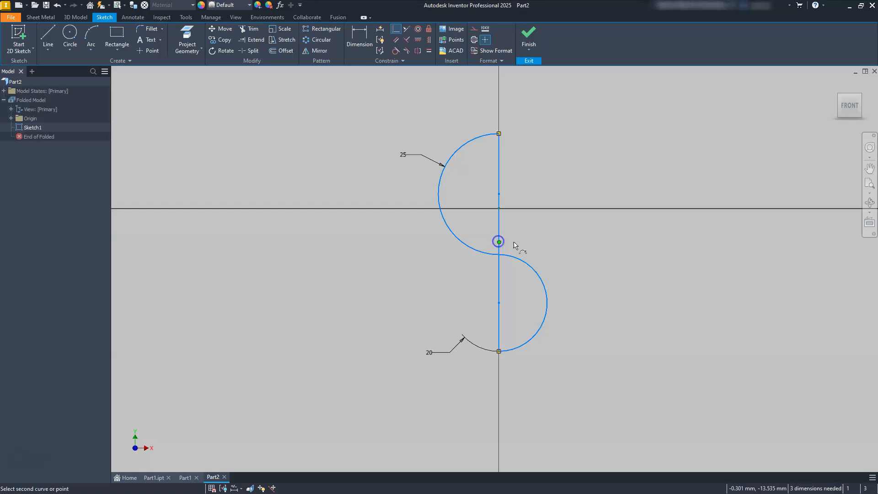
pyautogui.click(498, 209)
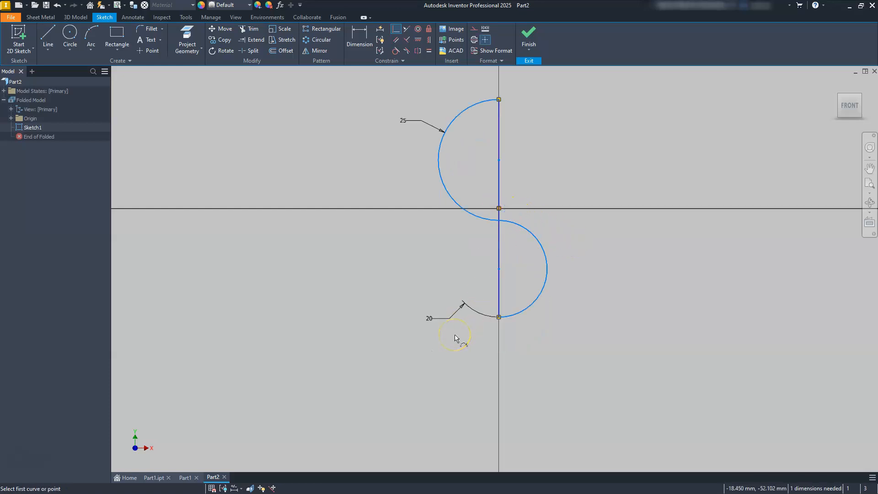
pyautogui.press('Escape')
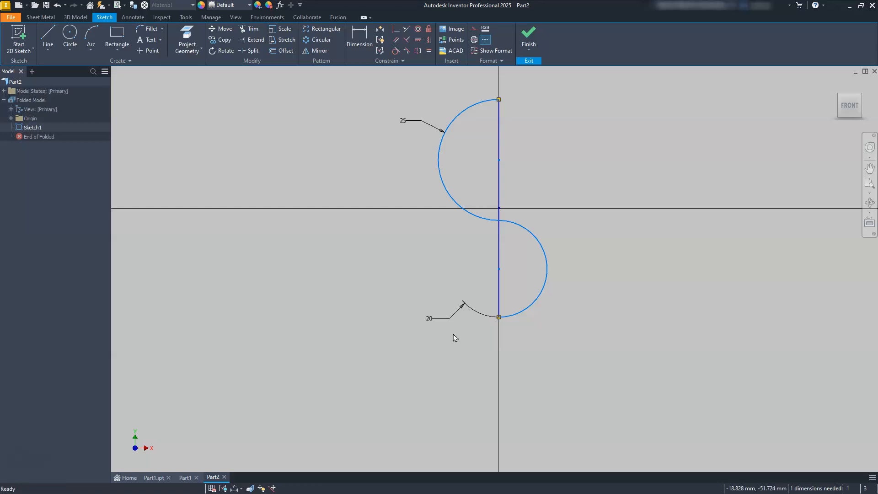
pyautogui.moveTo(428, 318); pyautogui.dragTo(537, 310)
pyautogui.click(479, 327)
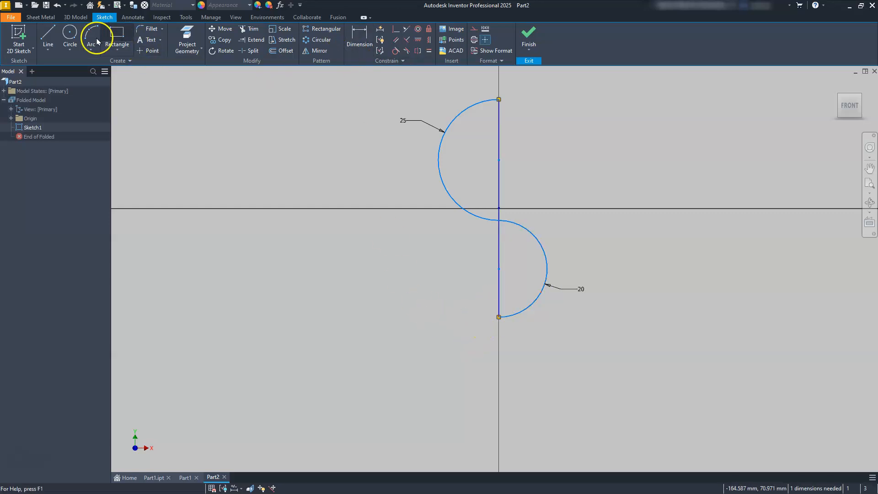
# Step: Draw a horizontal line leftward from the lower arc's bottom endpoint and another rightward from the upper arc's top endpoint
pyautogui.click(48, 33)
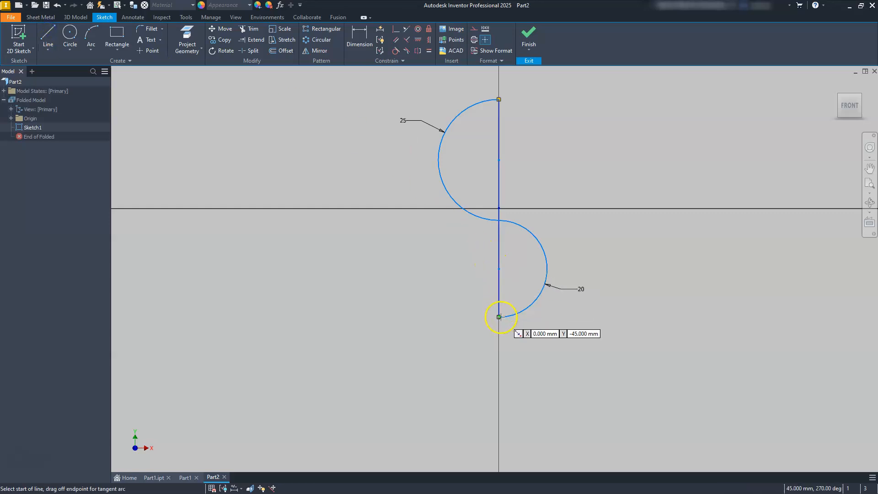
pyautogui.click(498, 317)
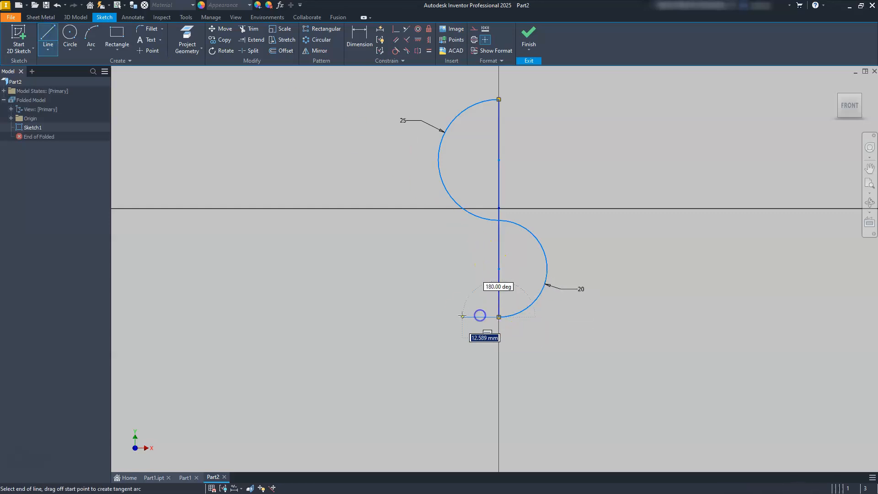
pyautogui.click(446, 316)
pyautogui.press('Escape')
pyautogui.click(44, 34)
pyautogui.click(498, 99)
pyautogui.click(561, 98)
pyautogui.press('Escape')
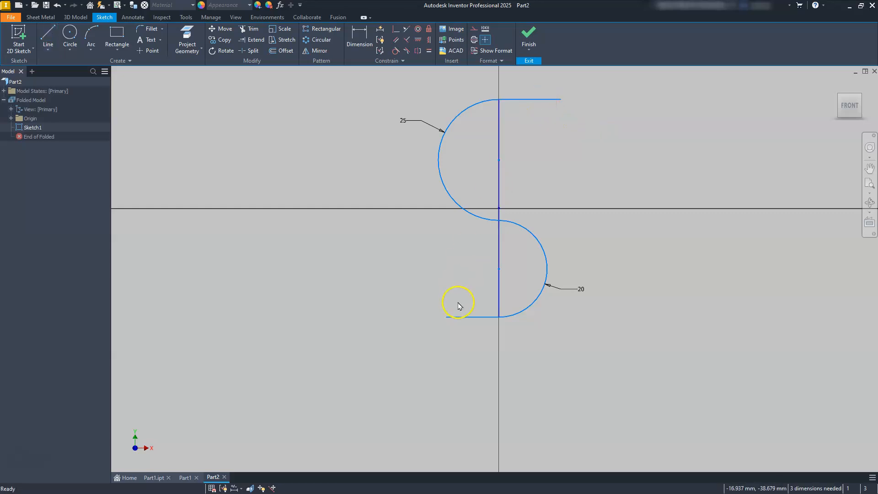
# Step: Apply an equal constraint between the upper and lower horizontal lines
pyautogui.click(430, 54)
pyautogui.click(541, 100)
pyautogui.click(475, 320)
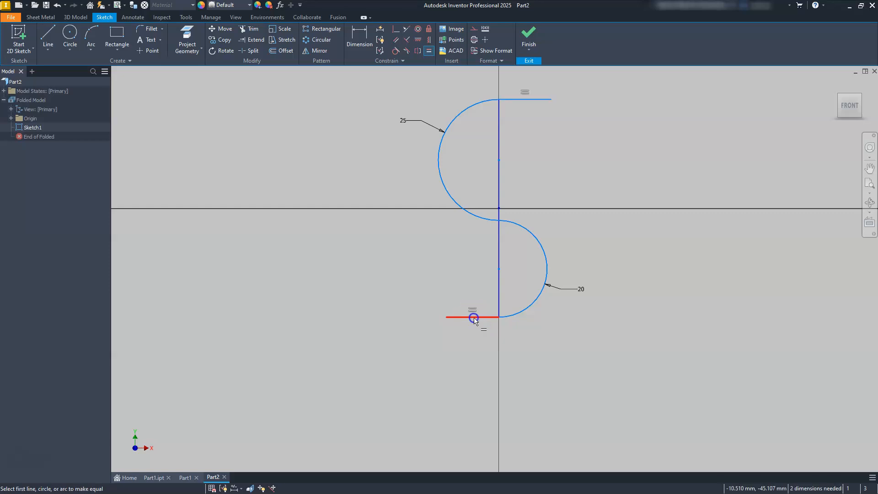
pyautogui.press('Escape')
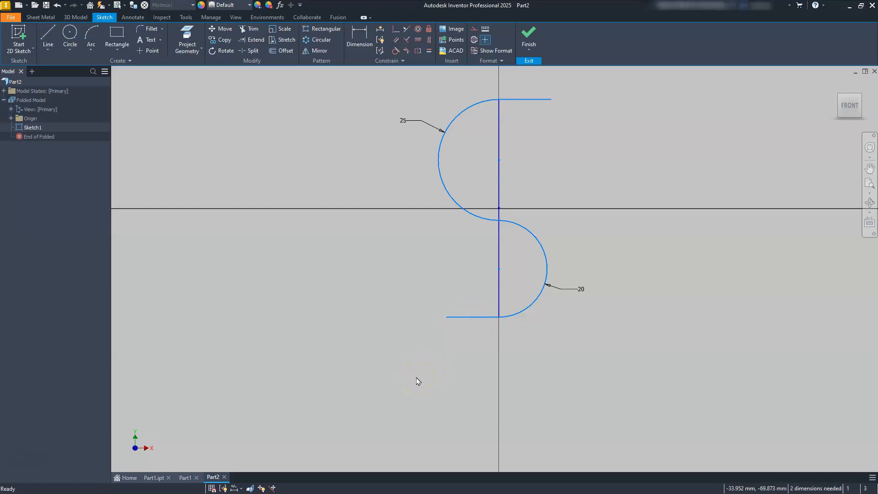
# Step: Dimension the lower horizontal line's length from the vertical line to its free end as 22.5 mm
pyautogui.press('d')
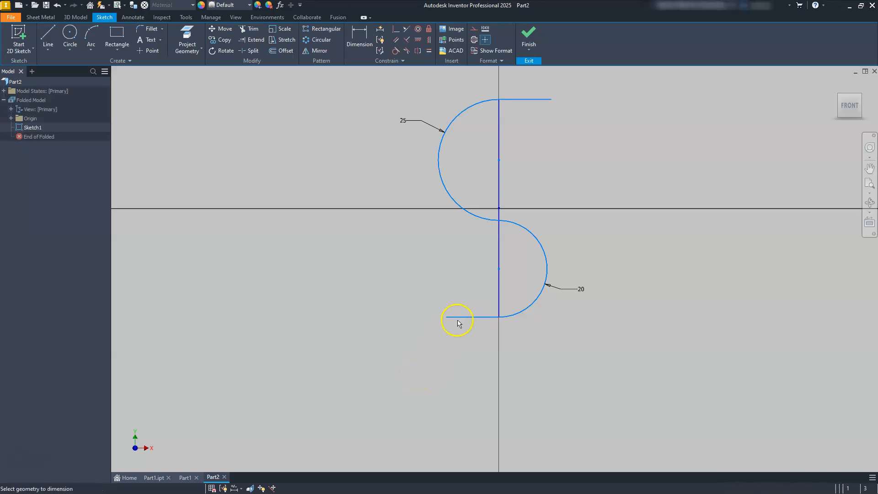
pyautogui.click(498, 298)
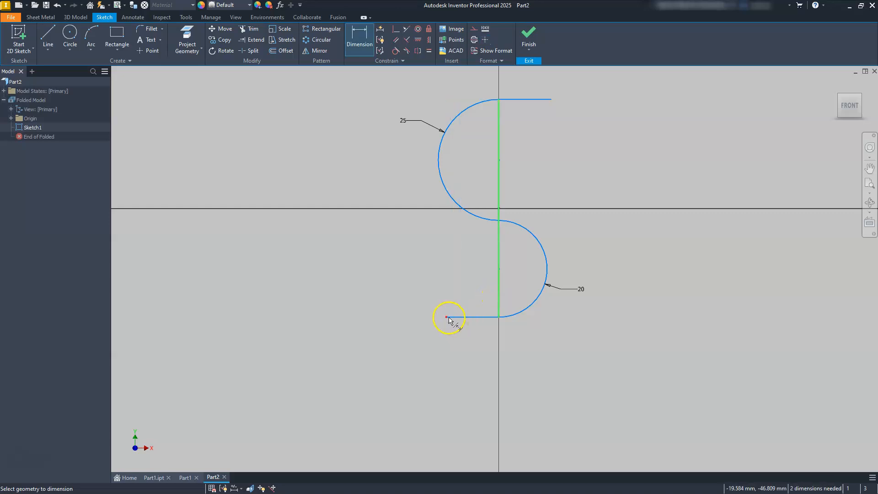
pyautogui.click(447, 317)
pyautogui.click(471, 353)
pyautogui.write('22.5')
pyautogui.press('Return')
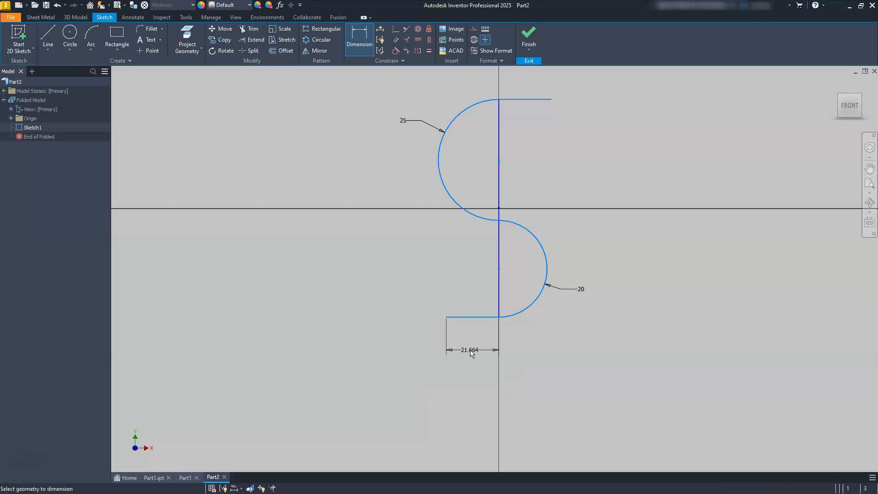
pyautogui.press('Escape')
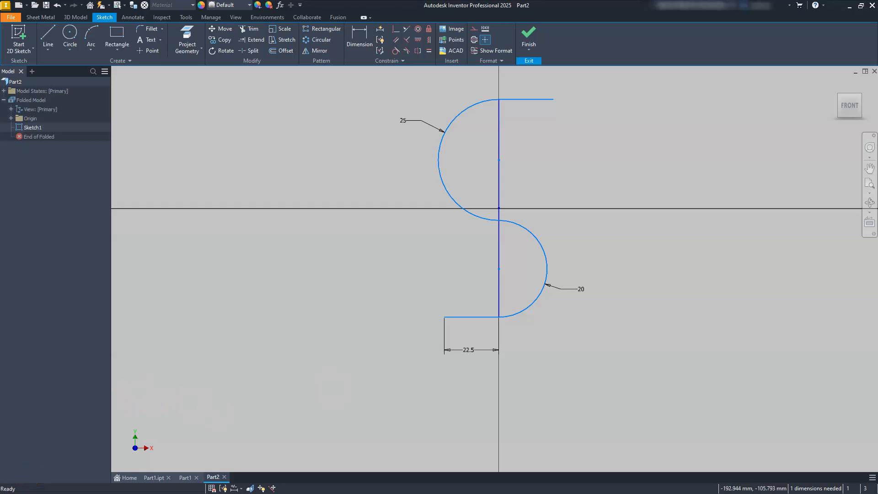
pyautogui.click(158, 418)
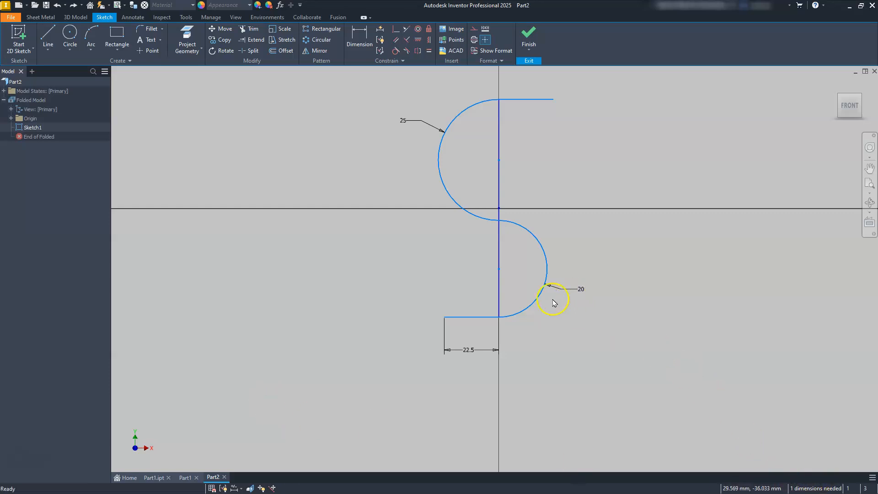
# Step: Test the lower arc's freedom by shifting its center point, and constrain that center coincident with the vertical line
pyautogui.moveTo(500, 271); pyautogui.dragTo(507, 269)
pyautogui.click(498, 276)
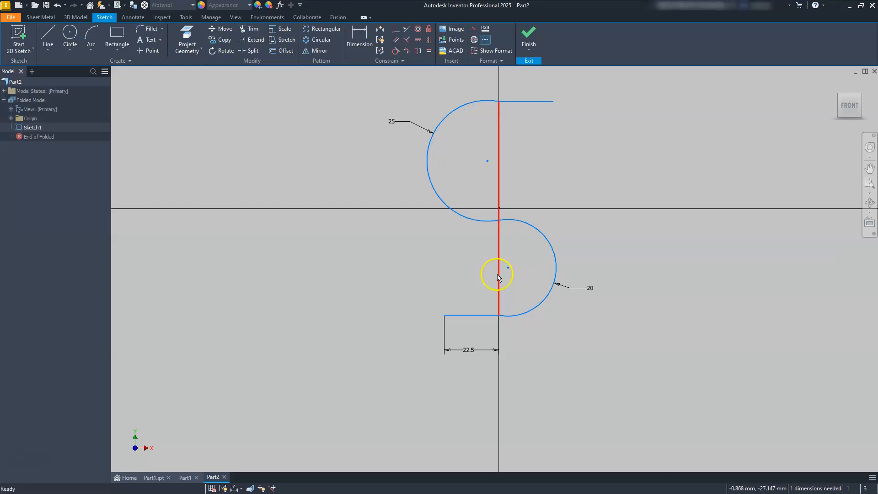
pyautogui.click(523, 272)
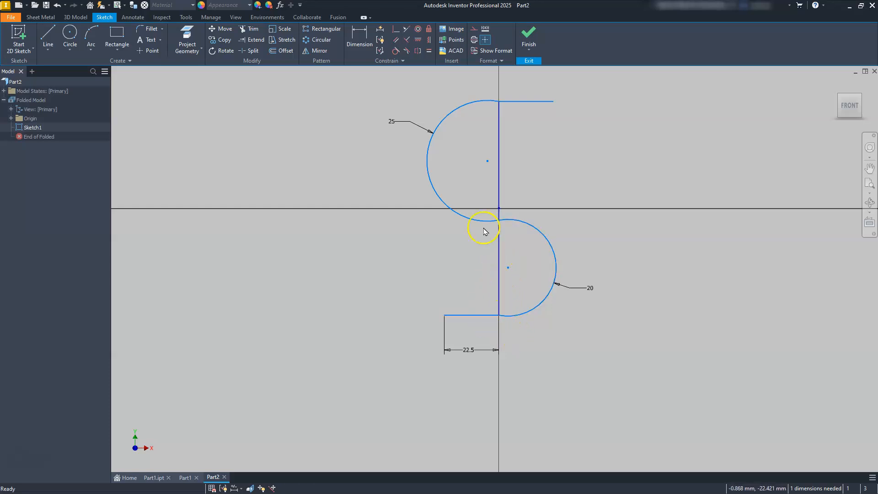
pyautogui.click(396, 28)
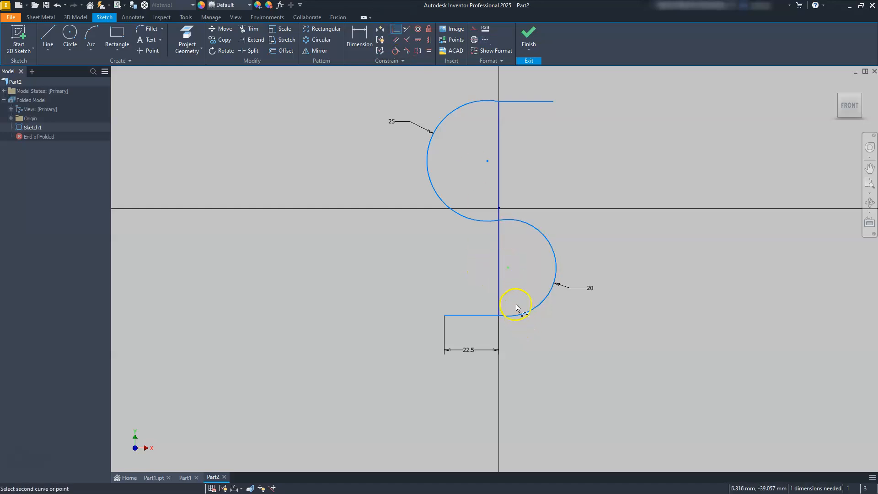
pyautogui.click(498, 279)
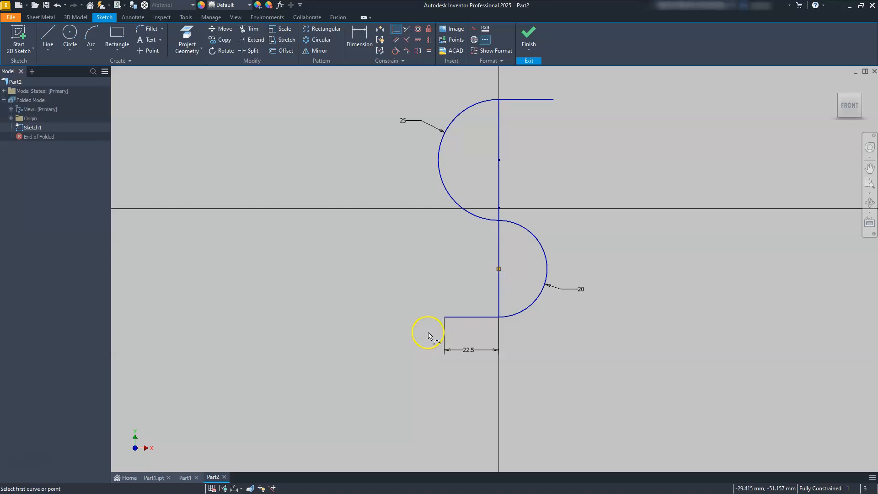
pyautogui.press('Escape')
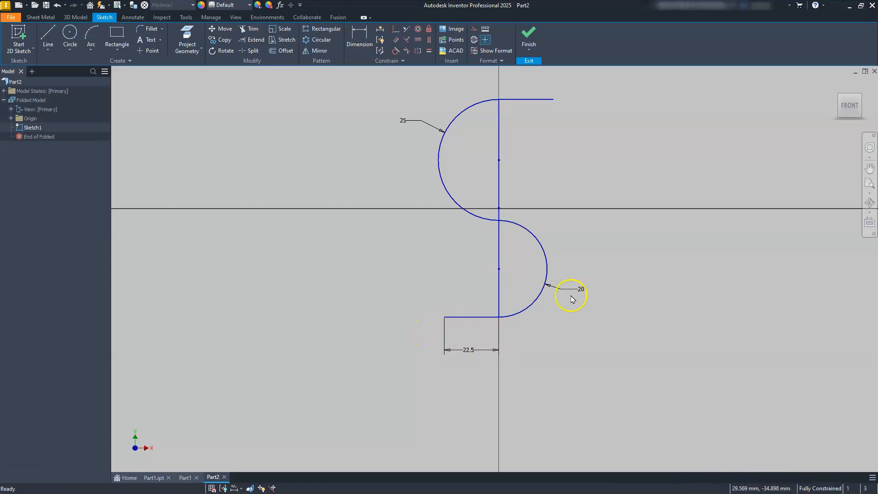
# Step: Convert the vertical line to construction geometry and finish the sketch
pyautogui.click(499, 243)
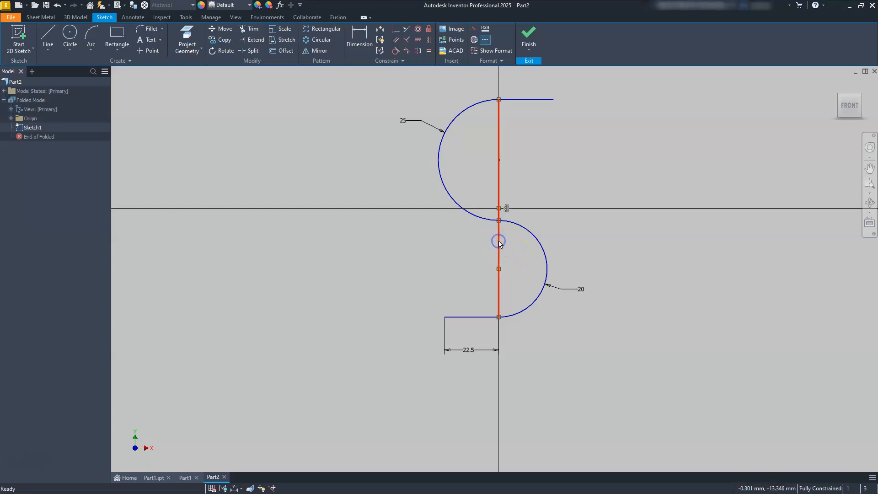
pyautogui.rightClick(499, 244)
pyautogui.click(537, 244)
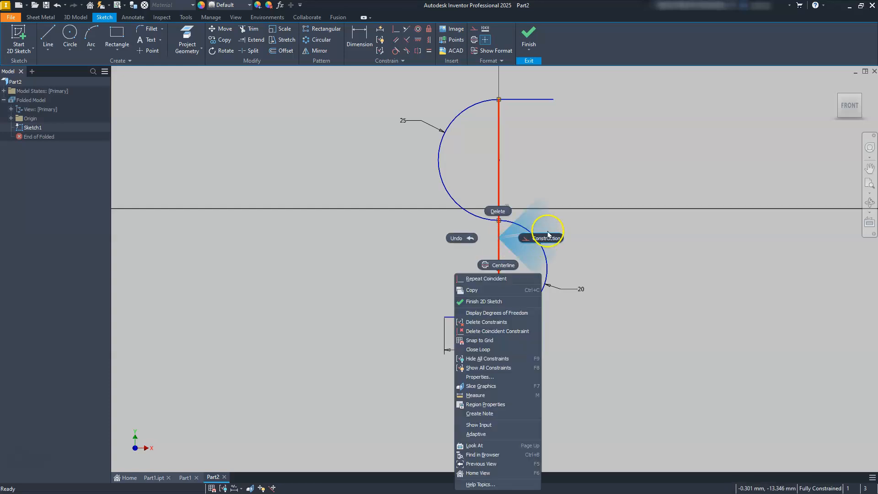
pyautogui.click(468, 306)
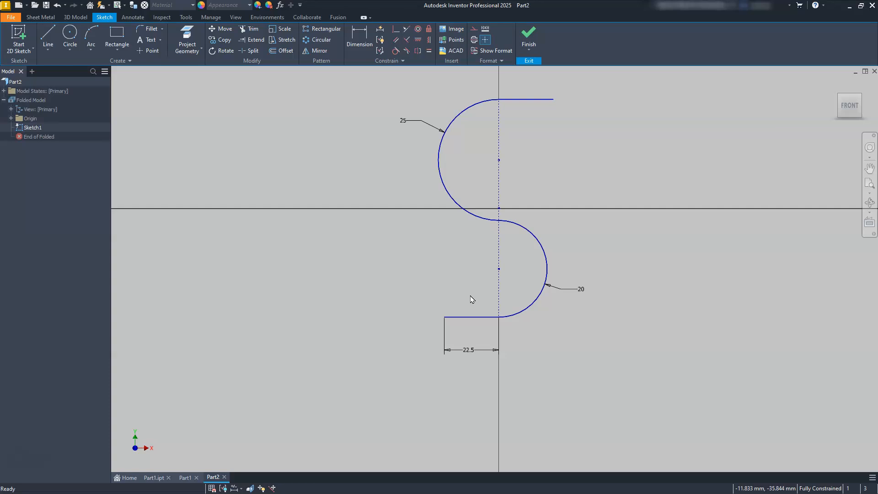
pyautogui.click(527, 33)
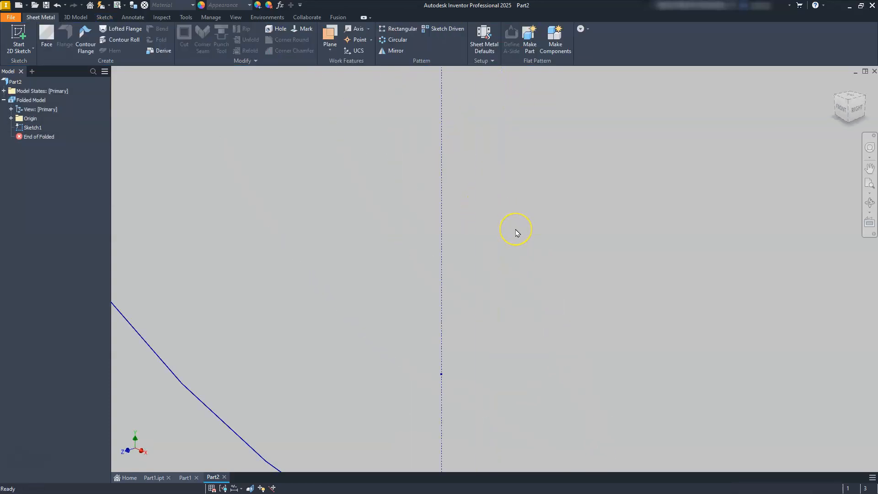
# Step: Start a contour flange from the S profile, compare the offset directions, and offset the thickness toward the inside of the upper arc
pyautogui.moveTo(534, 276)
pyautogui.mouseDown(button='middle')
pyautogui.moveTo(534, 255)
pyautogui.moveTo(534, 267)
pyautogui.mouseUp(button='middle')
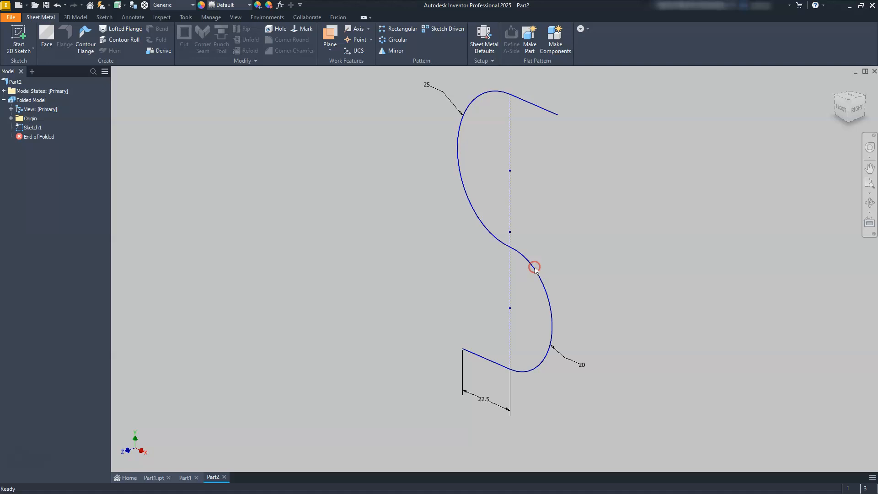
pyautogui.click(86, 39)
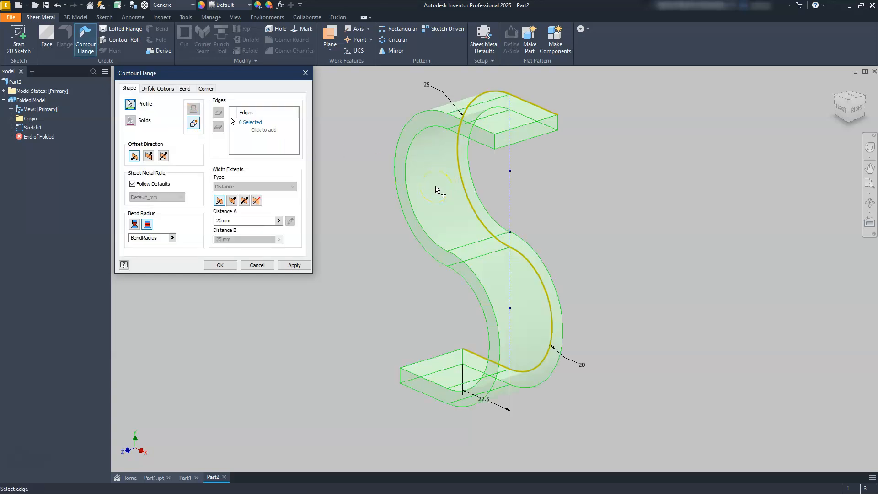
pyautogui.click(841, 109)
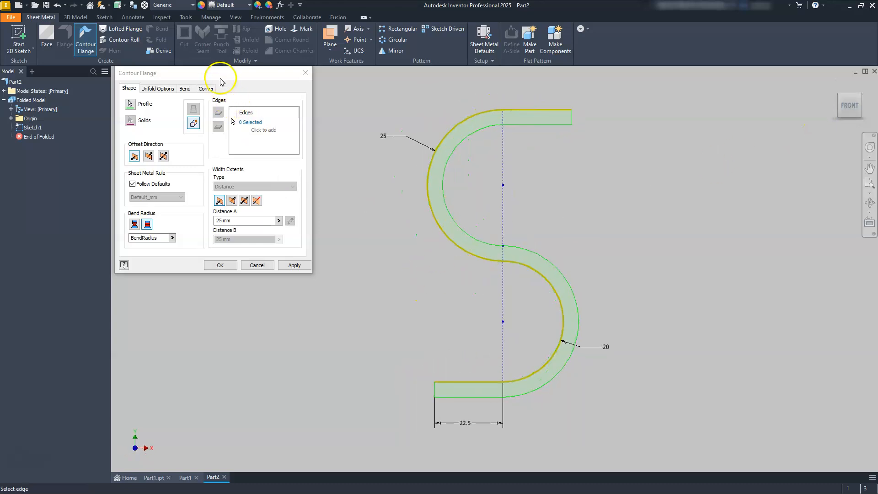
pyautogui.moveTo(219, 75); pyautogui.dragTo(515, 240)
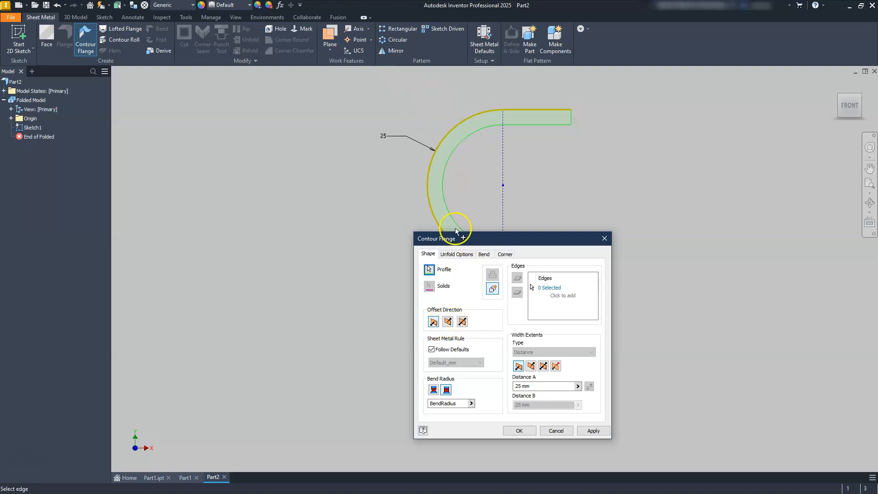
pyautogui.click(447, 322)
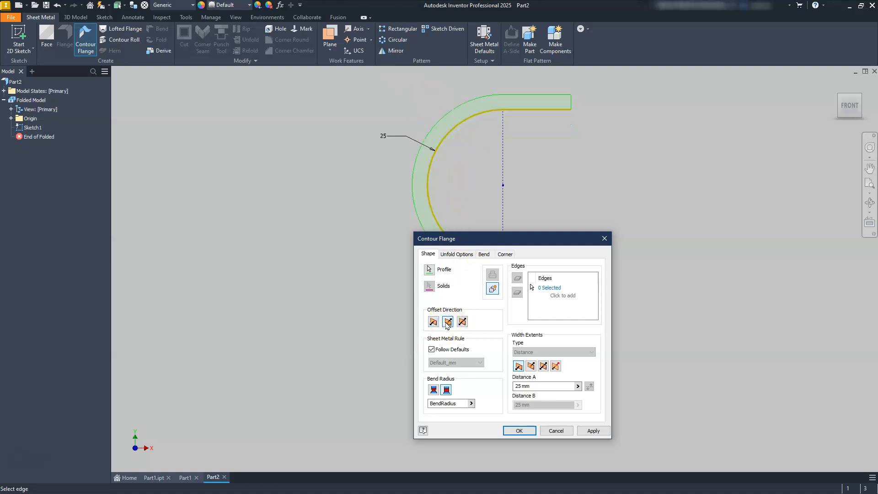
pyautogui.click(462, 321)
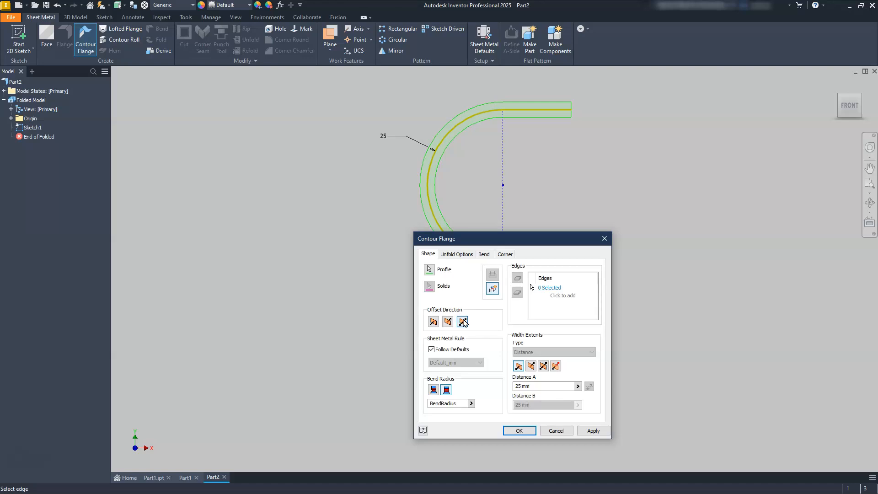
pyautogui.click(433, 321)
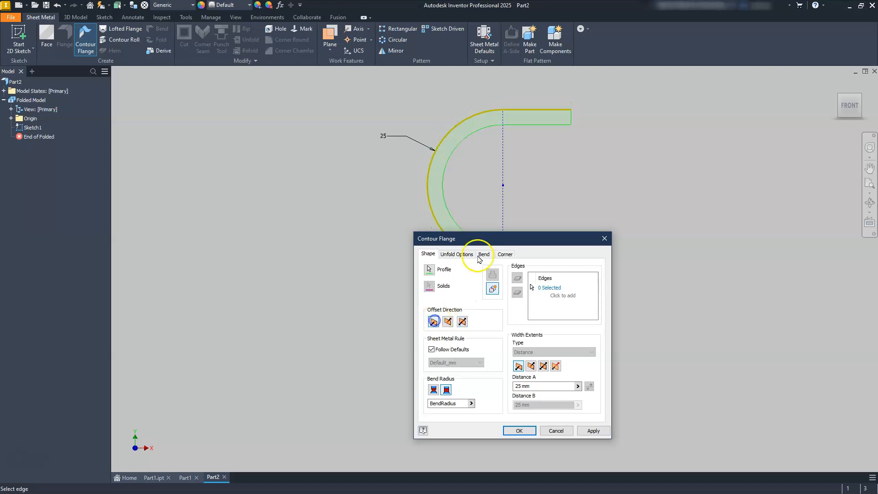
# Step: Set the contour flange's width to 15 mm, symmetric about the sketch plane, and create it
pyautogui.moveTo(531, 243); pyautogui.dragTo(657, 127)
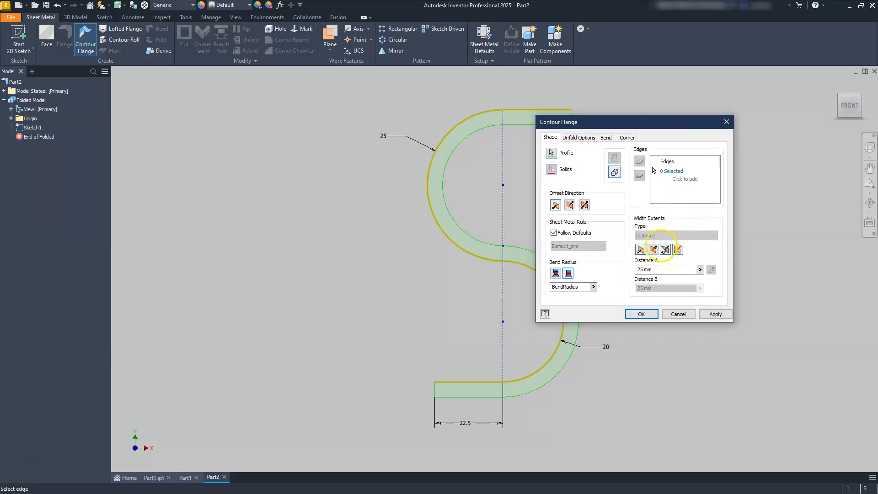
pyautogui.click(861, 94)
pyautogui.moveTo(639, 124); pyautogui.dragTo(379, 137)
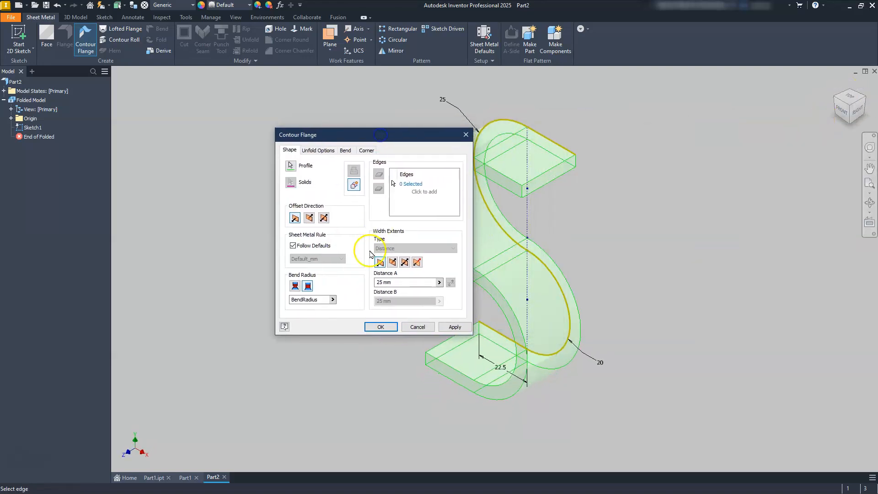
pyautogui.click(394, 262)
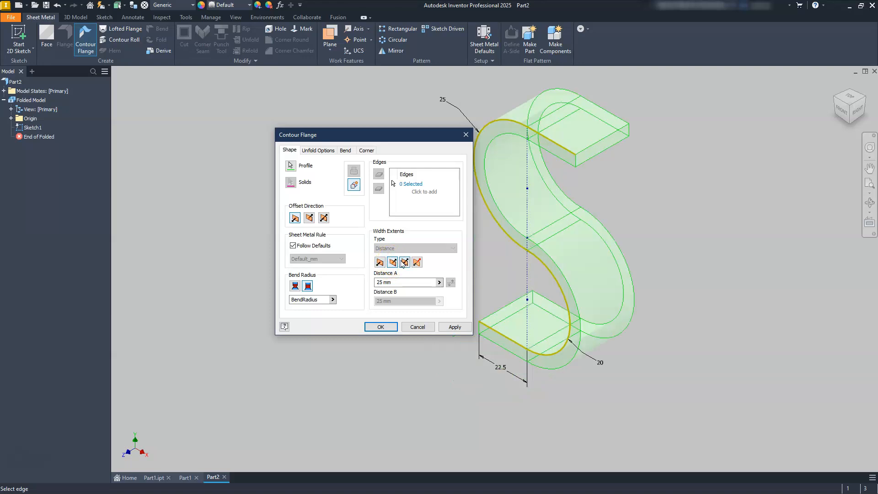
pyautogui.click(406, 263)
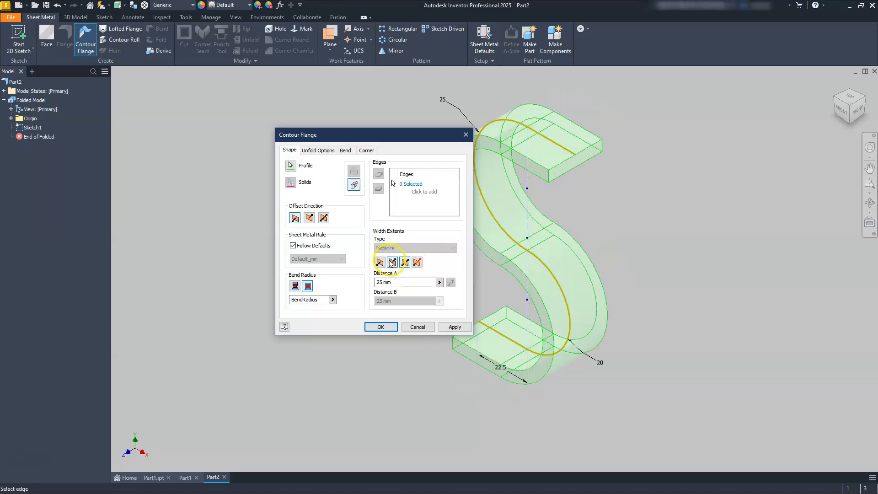
pyautogui.moveTo(405, 282); pyautogui.dragTo(374, 283)
pyautogui.write('1')
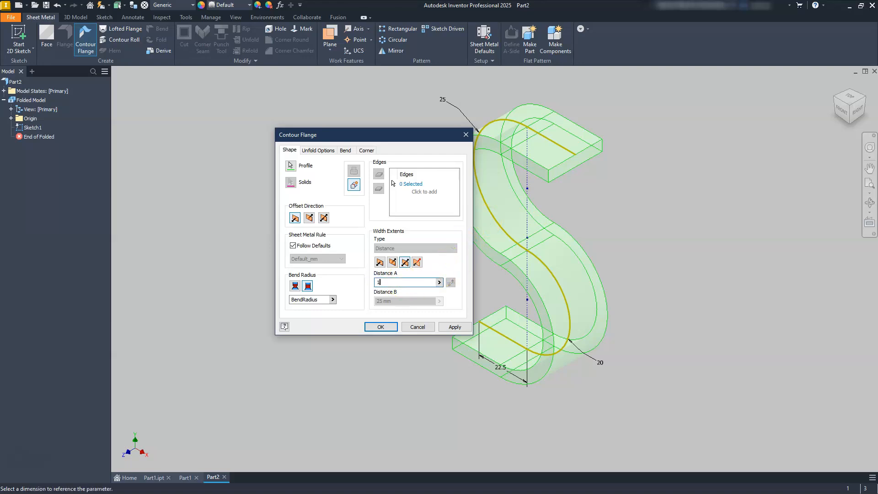
pyautogui.write('5')
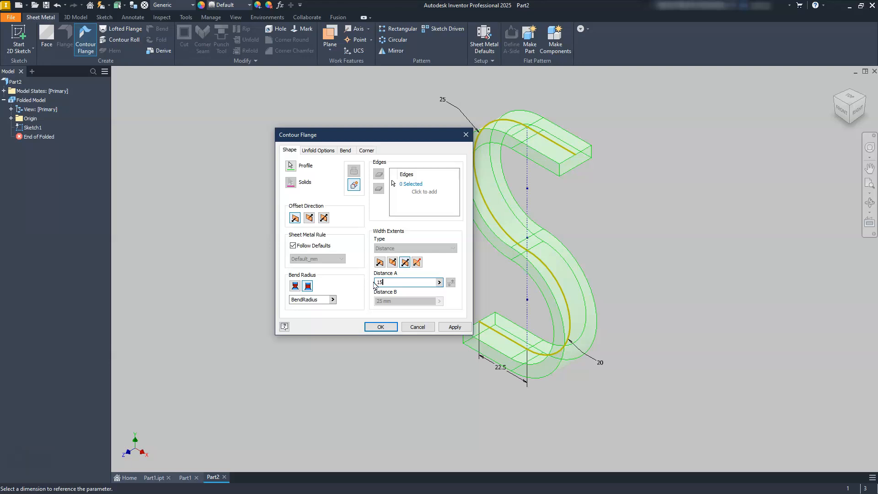
pyautogui.click(391, 305)
pyautogui.click(381, 327)
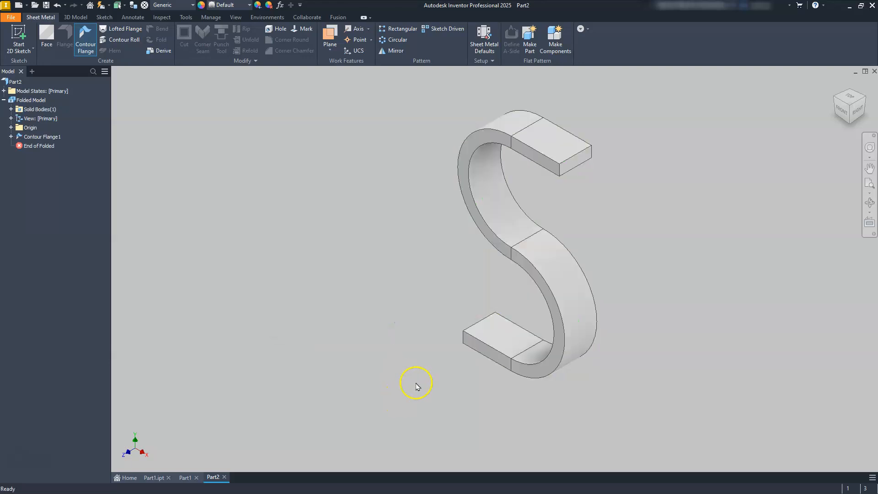
pyautogui.click(843, 111)
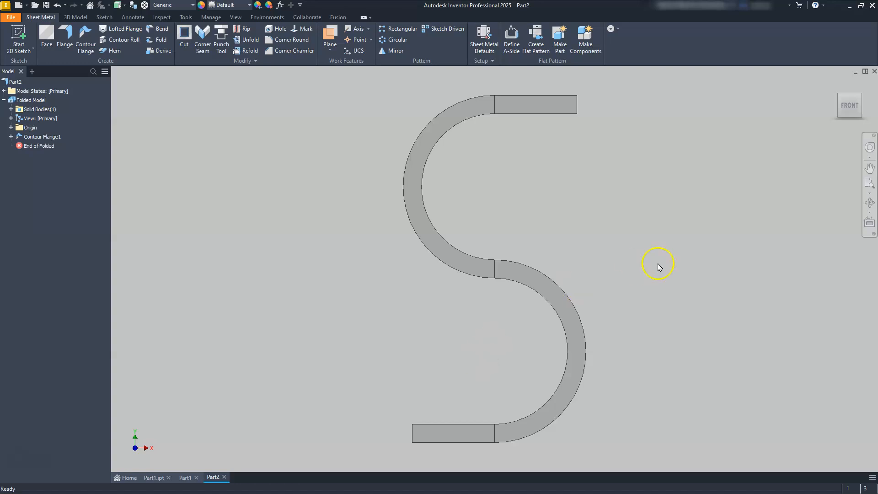
pyautogui.click(858, 101)
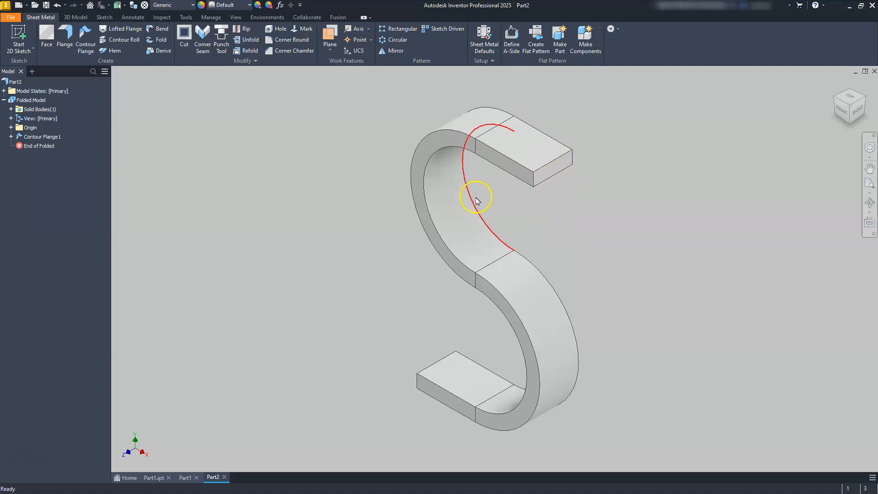
pyautogui.click(284, 42)
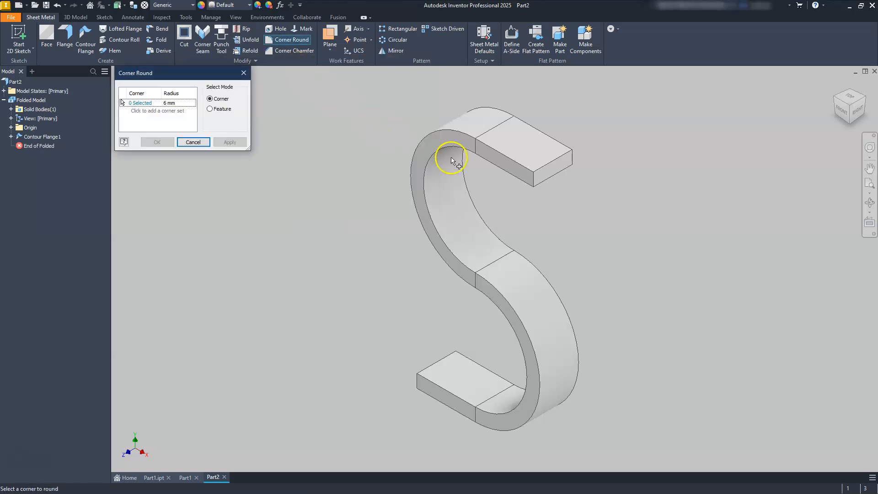
pyautogui.click(537, 177)
pyautogui.click(243, 74)
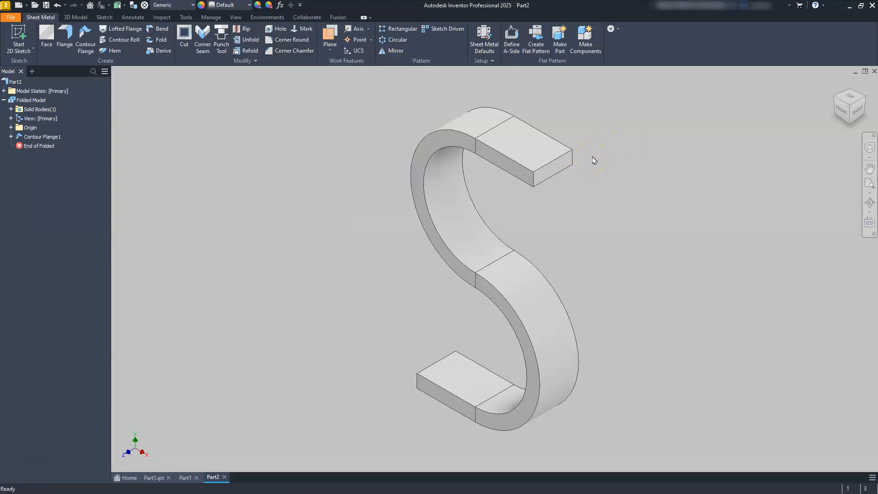
# Step: Fillet the four transverse edges at the two free ends of the S-hook with a 2.5 mm radius
pyautogui.click(76, 18)
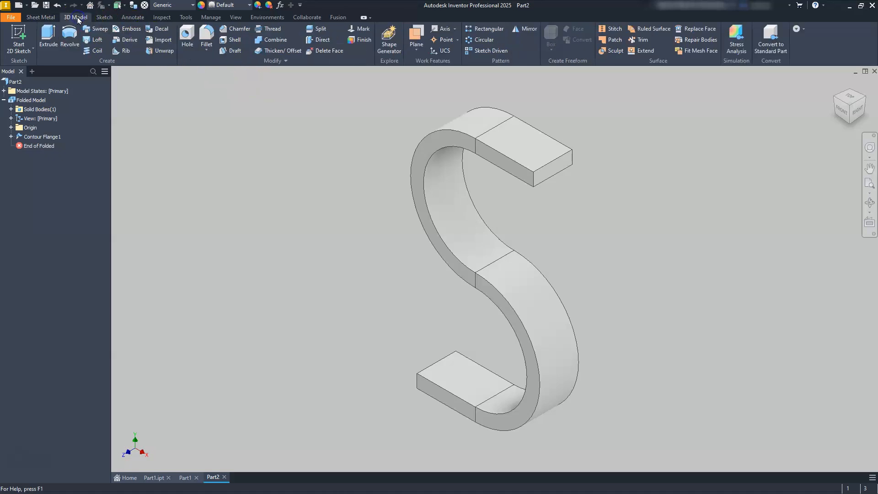
pyautogui.click(207, 35)
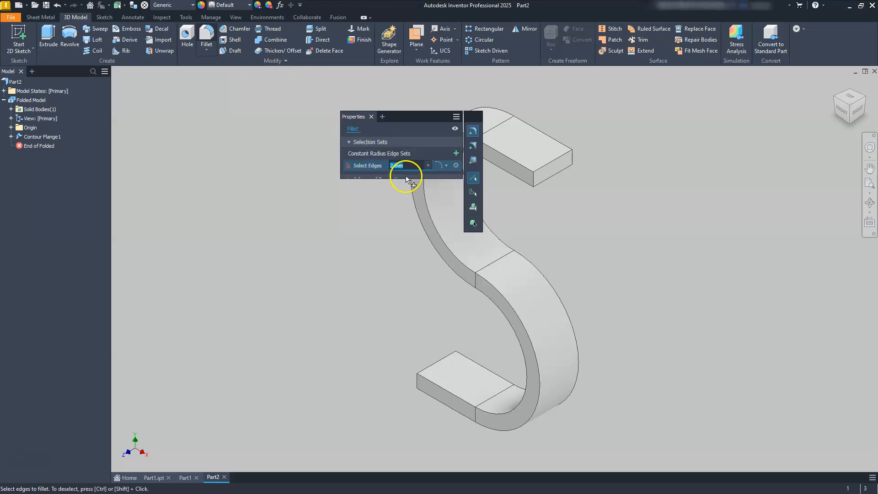
pyautogui.click(399, 166)
pyautogui.write('2.5')
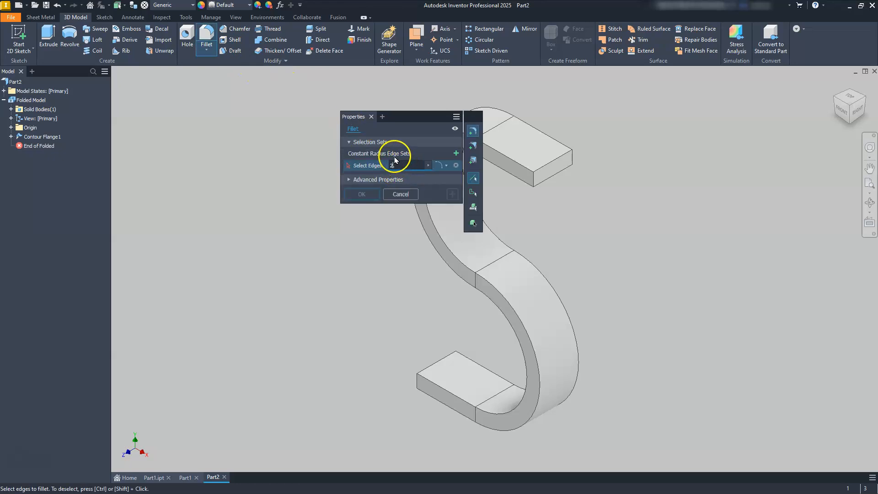
pyautogui.click(554, 163)
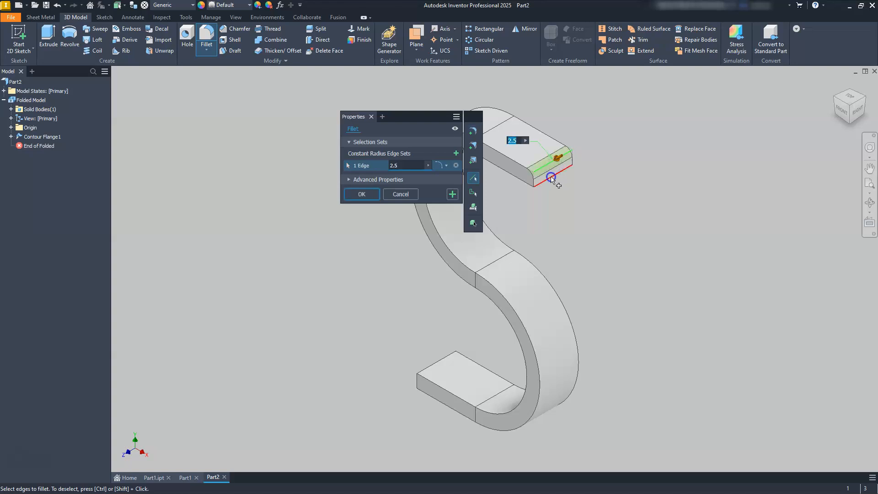
pyautogui.click(552, 180)
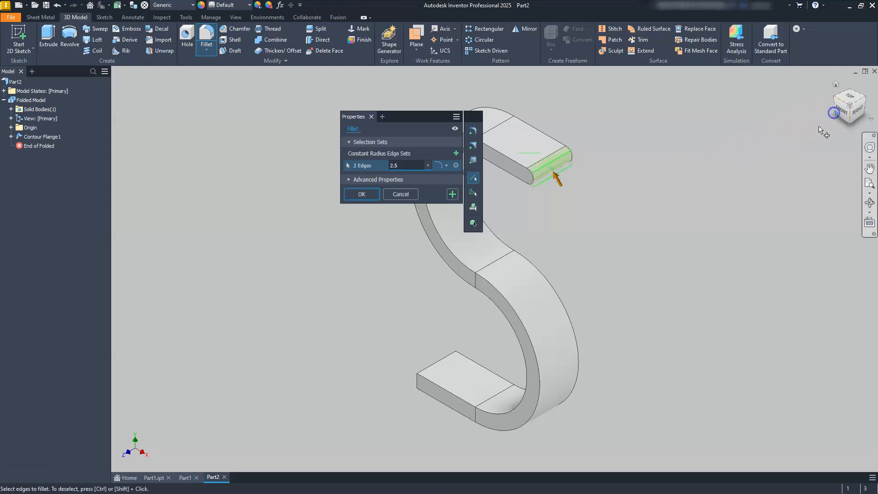
pyautogui.click(835, 113)
pyautogui.click(435, 364)
pyautogui.click(438, 375)
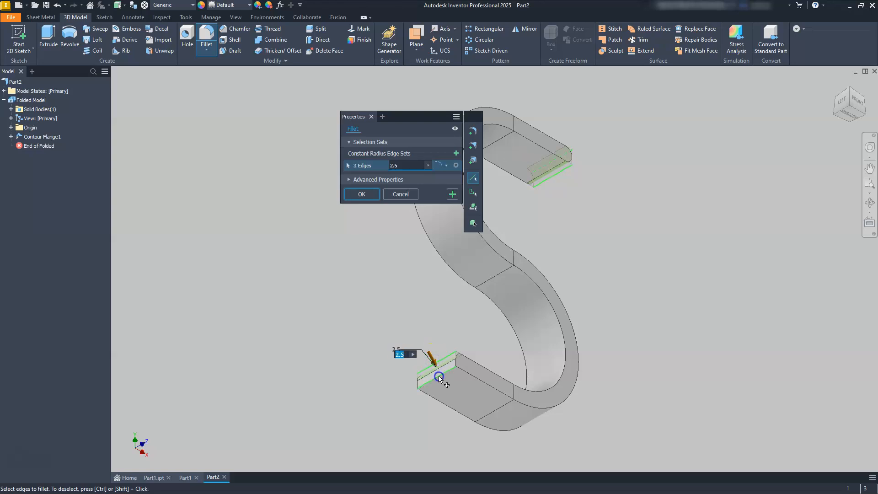
pyautogui.click(858, 97)
pyautogui.click(867, 99)
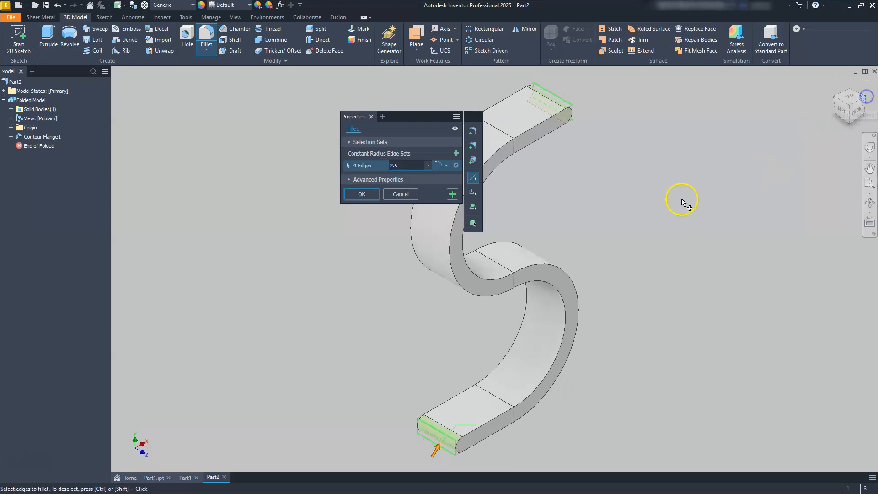
pyautogui.click(361, 196)
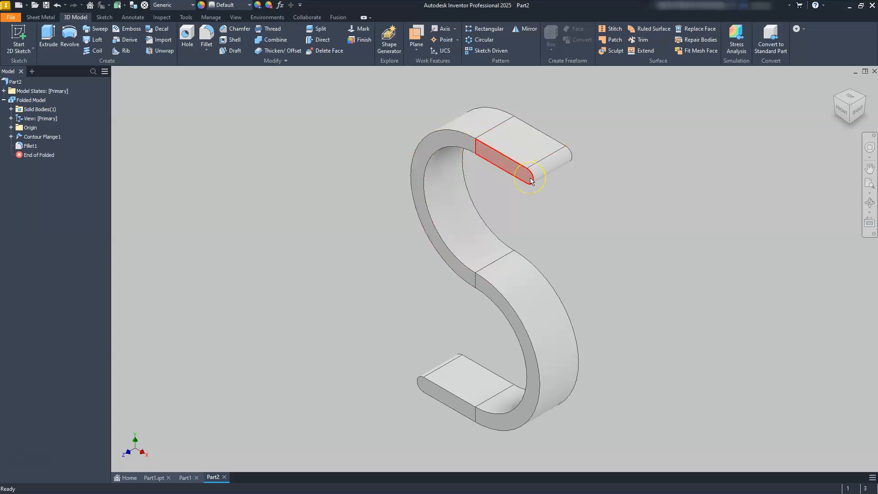
# Step: Create the flat pattern of the S-hook and inspect the unfolded strip
pyautogui.moveTo(530, 181)
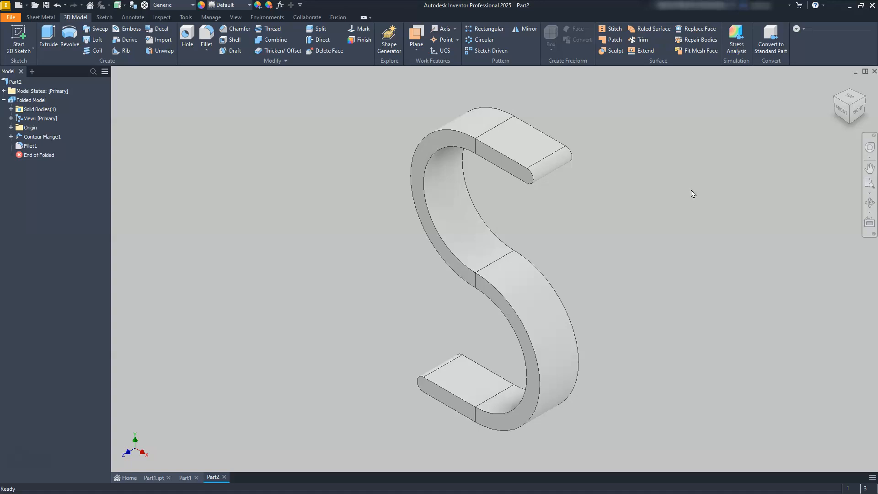
pyautogui.click(45, 18)
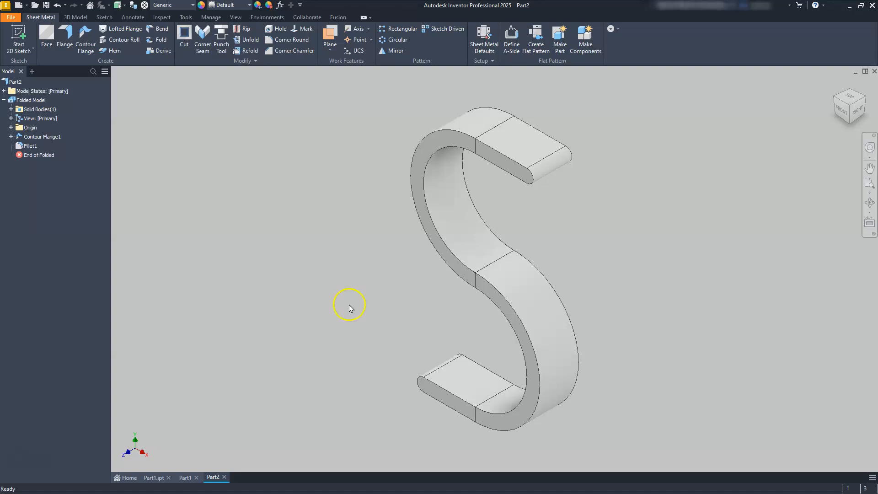
pyautogui.click(536, 31)
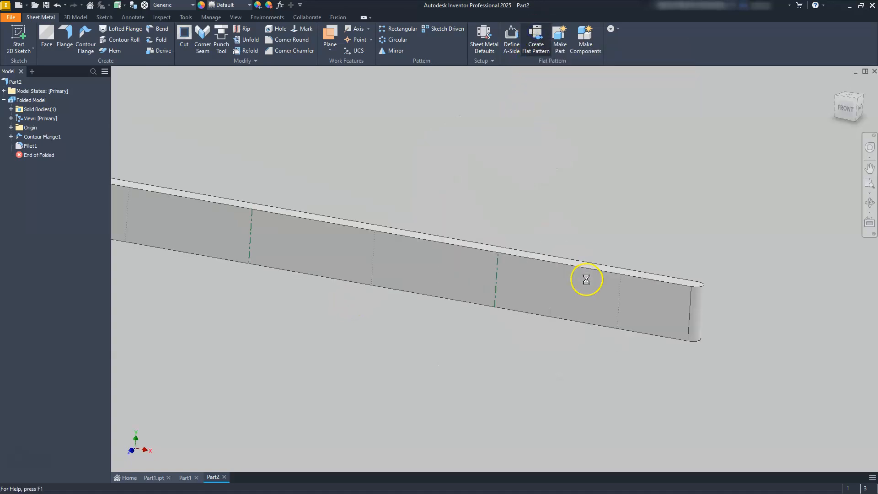
pyautogui.scroll(6, 562, 242)
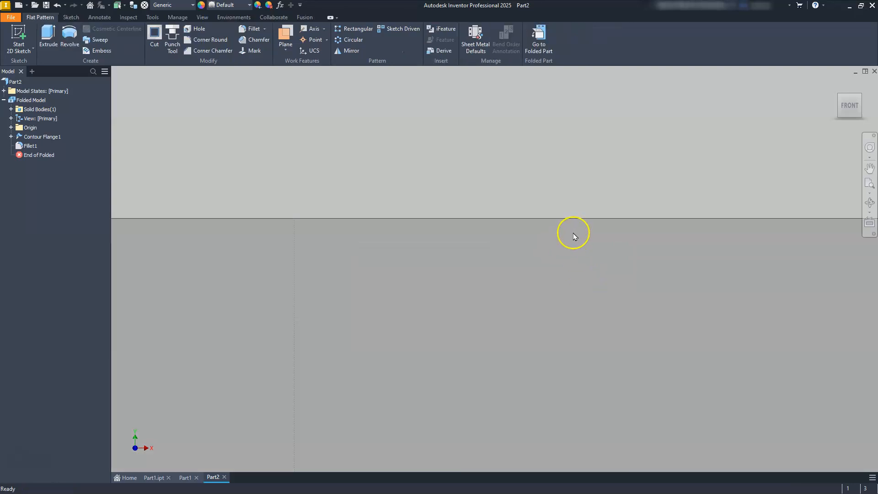
pyautogui.scroll(-5, 576, 235)
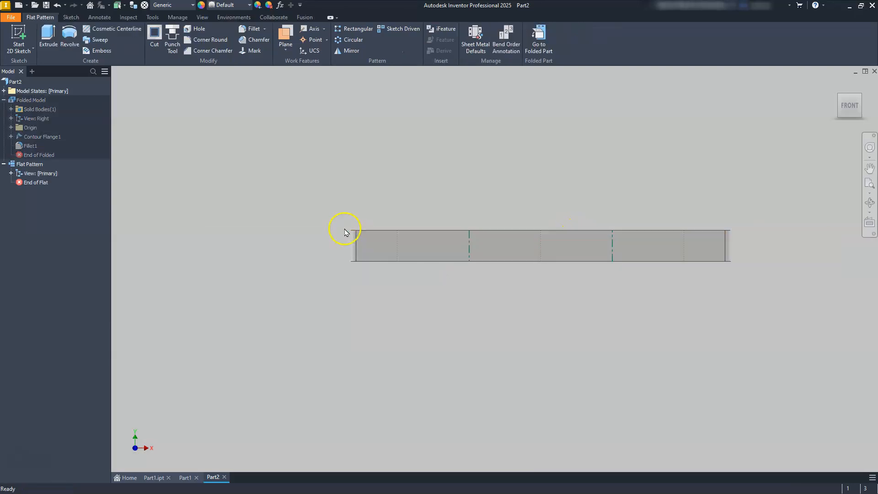
# Step: Switch between the folded model and the flat pattern, return to the folded model, and save the part as Part2.ipt in Documents
pyautogui.click(537, 38)
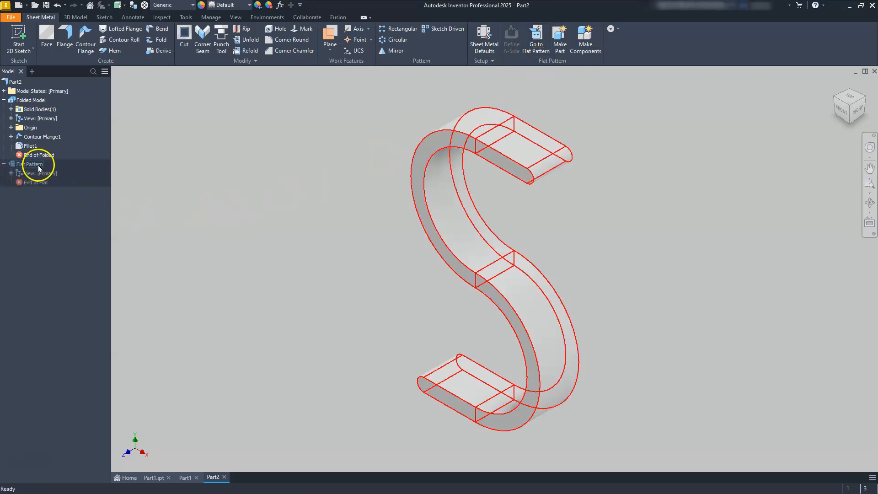
pyautogui.doubleClick(12, 165)
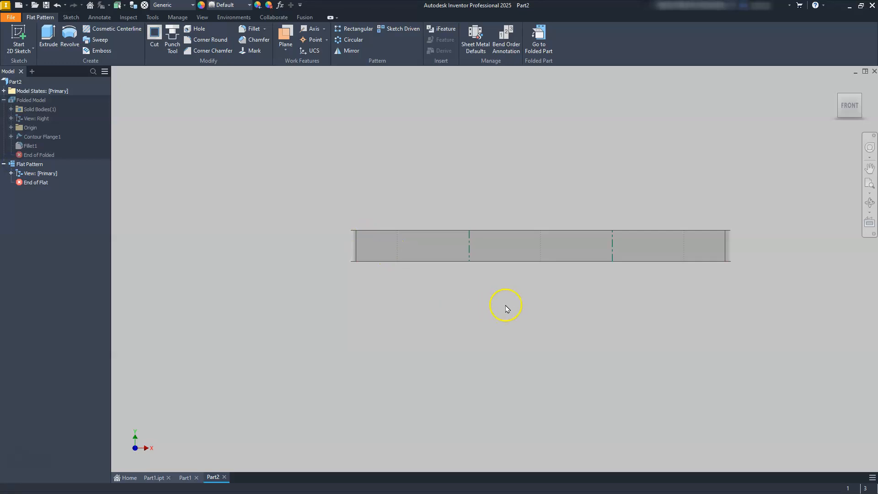
pyautogui.click(13, 101)
pyautogui.doubleClick(13, 102)
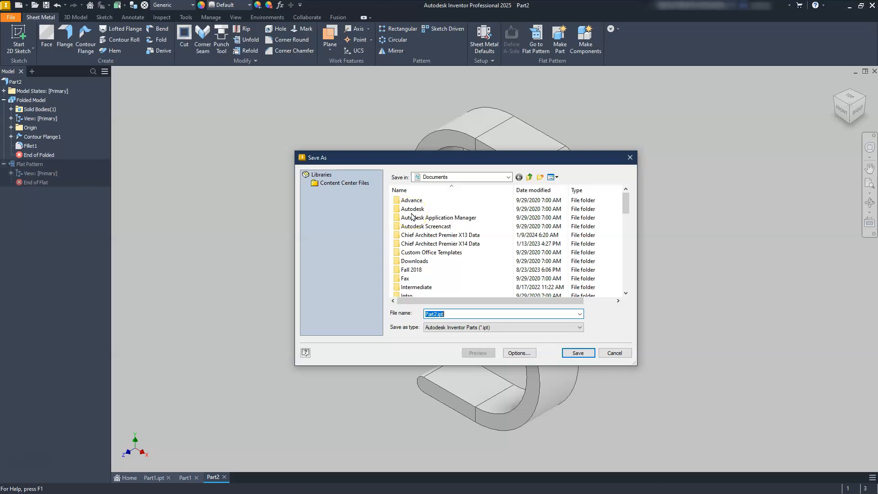
pyautogui.click(576, 358)
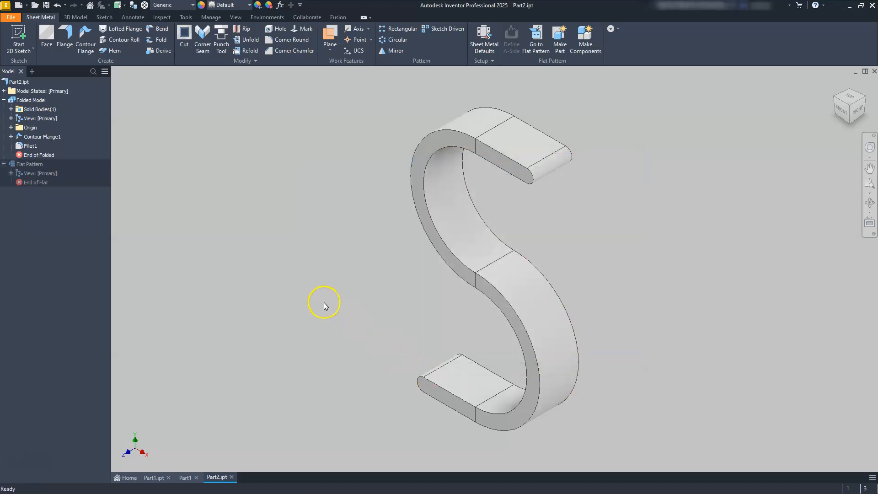
# Step: Create a new drawing from the metric ANSI (mm).idw template
pyautogui.click(20, 7)
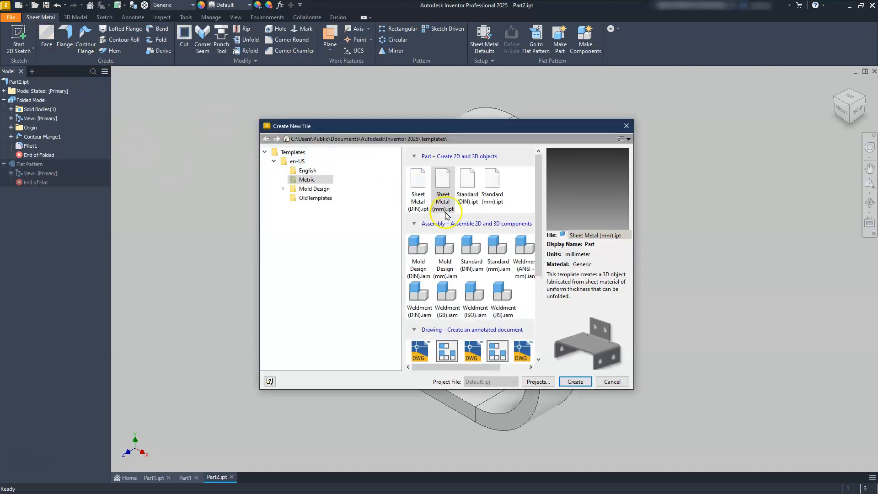
pyautogui.scroll(-2, 447, 288)
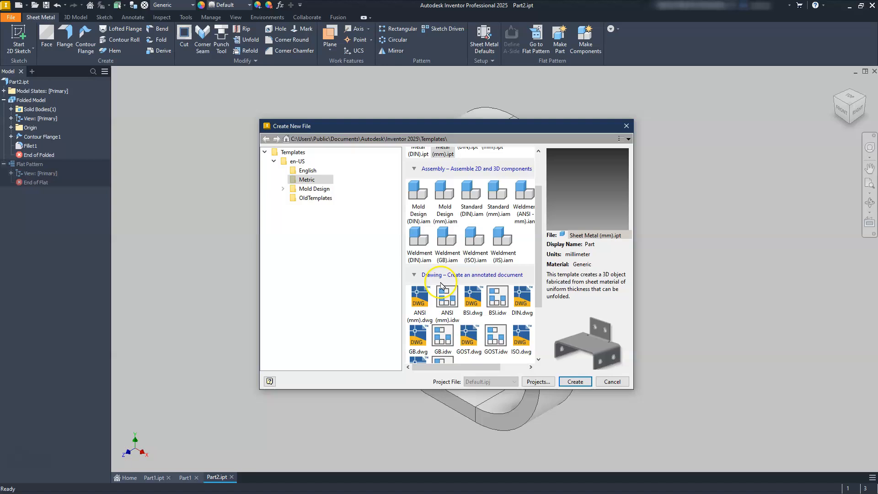
pyautogui.click(443, 323)
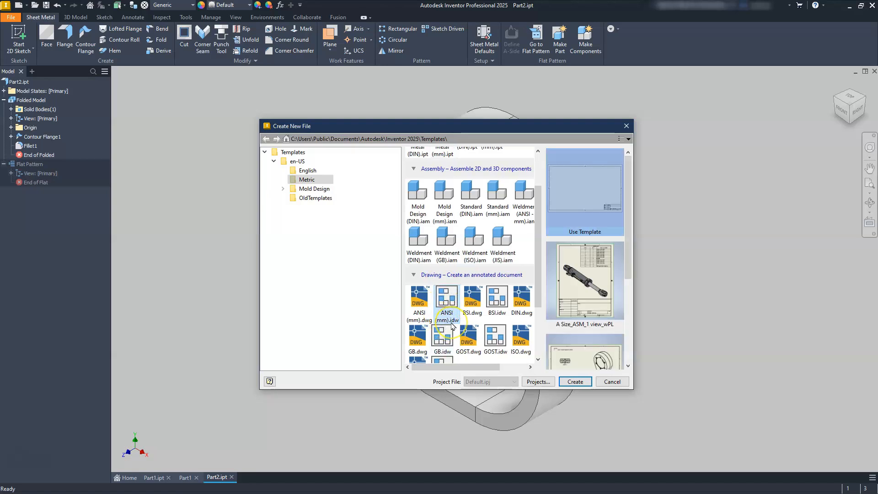
pyautogui.click(574, 382)
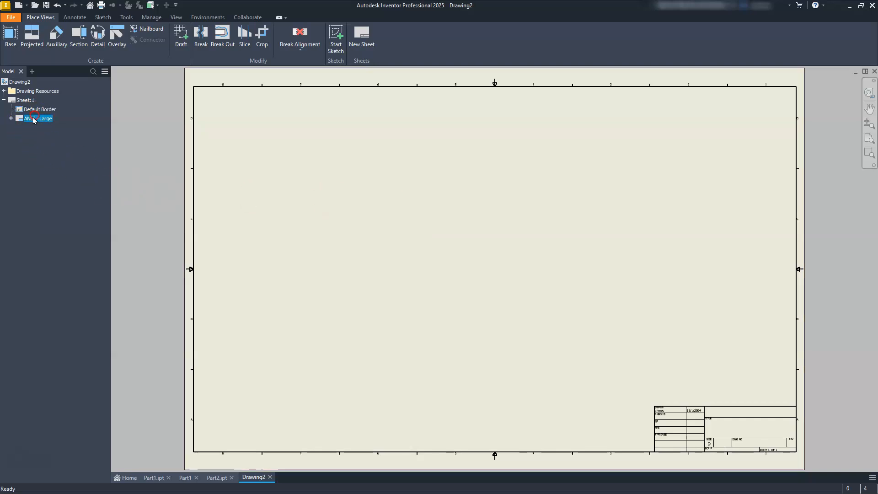
# Step: Delete the ANSI - Large title block and set the sheet size to A
pyautogui.rightClick(33, 120)
pyautogui.click(51, 129)
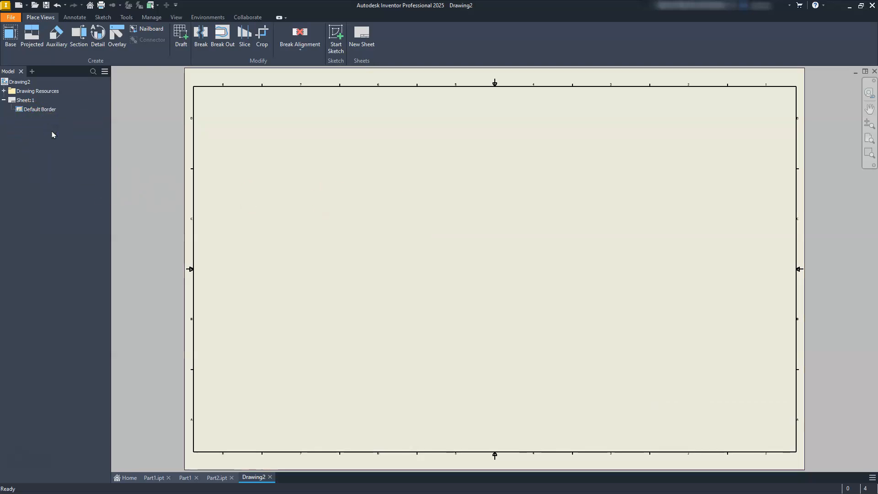
pyautogui.rightClick(22, 101)
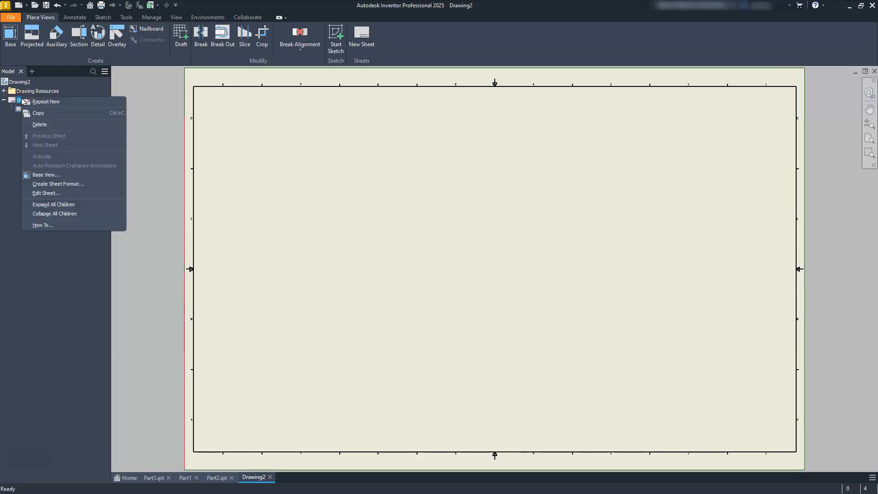
pyautogui.click(41, 194)
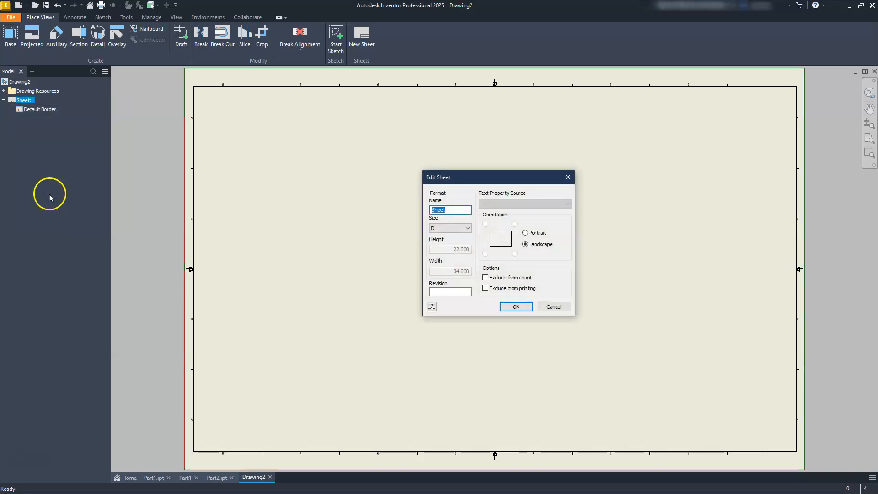
pyautogui.click(467, 229)
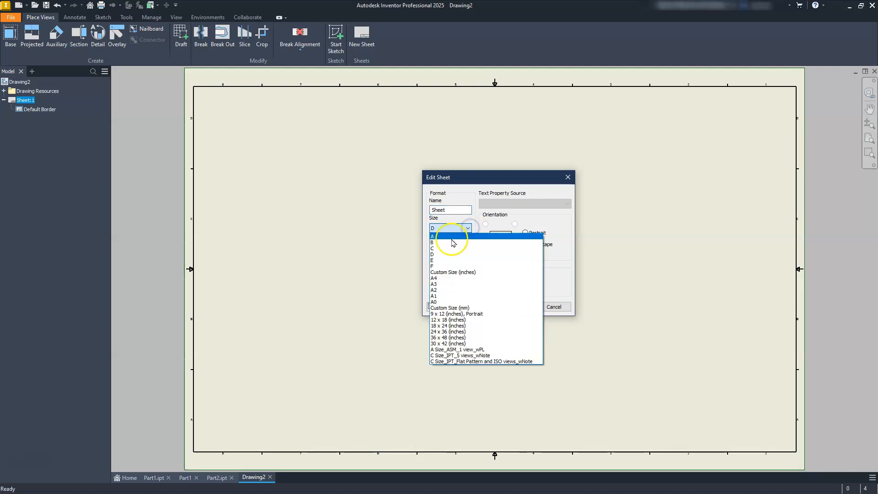
pyautogui.click(450, 239)
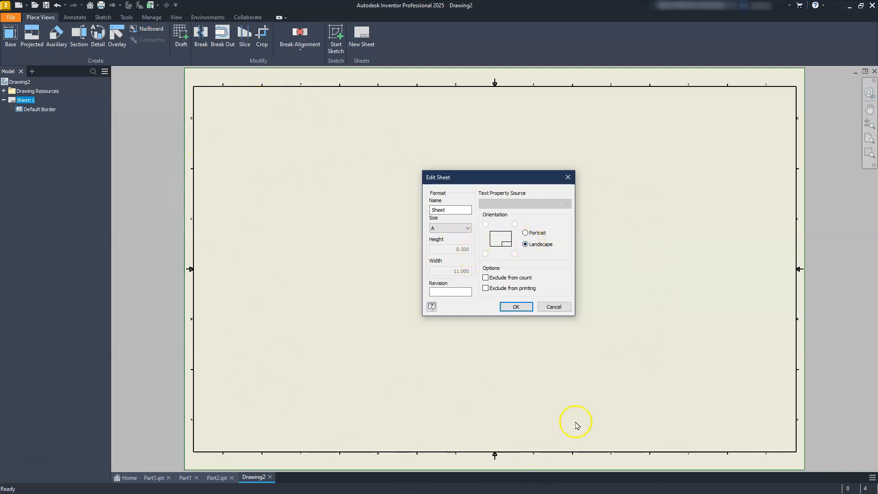
pyautogui.click(514, 307)
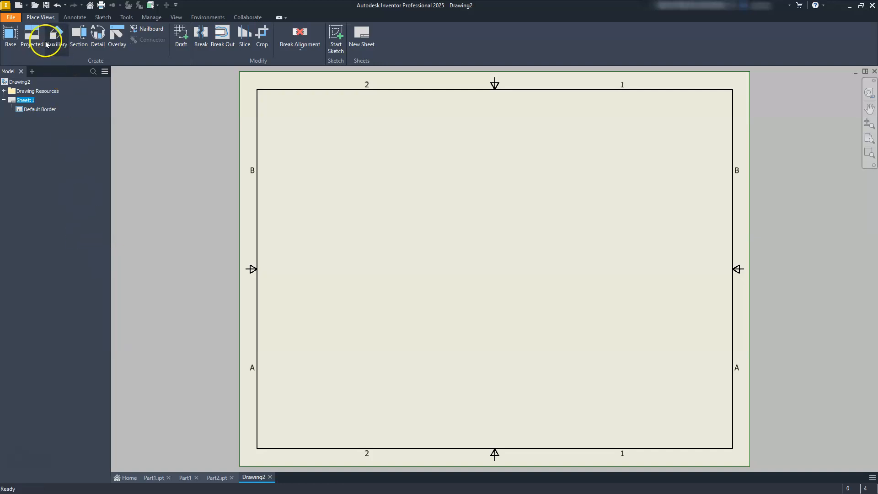
# Step: Place a 1:1 front base view of the folded Part2.ipt, with a projected side view to its left and an isometric view at its upper right
pyautogui.click(21, 44)
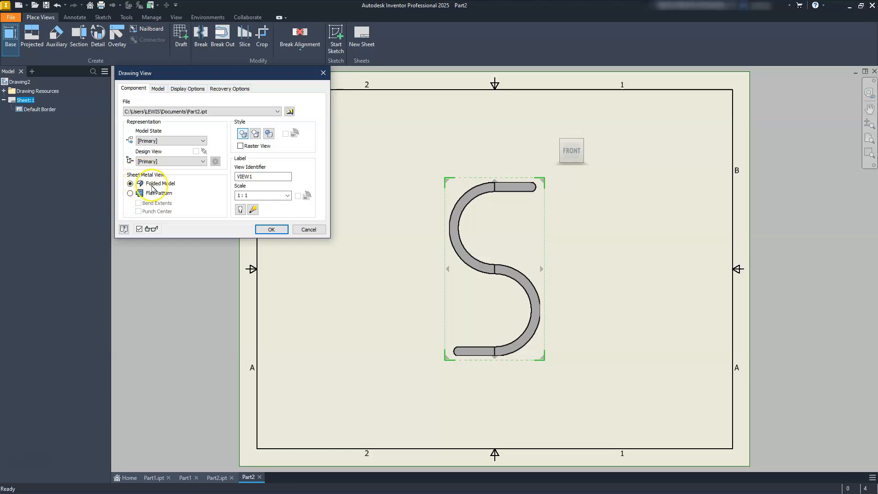
pyautogui.moveTo(531, 228); pyautogui.dragTo(568, 293)
pyautogui.click(384, 338)
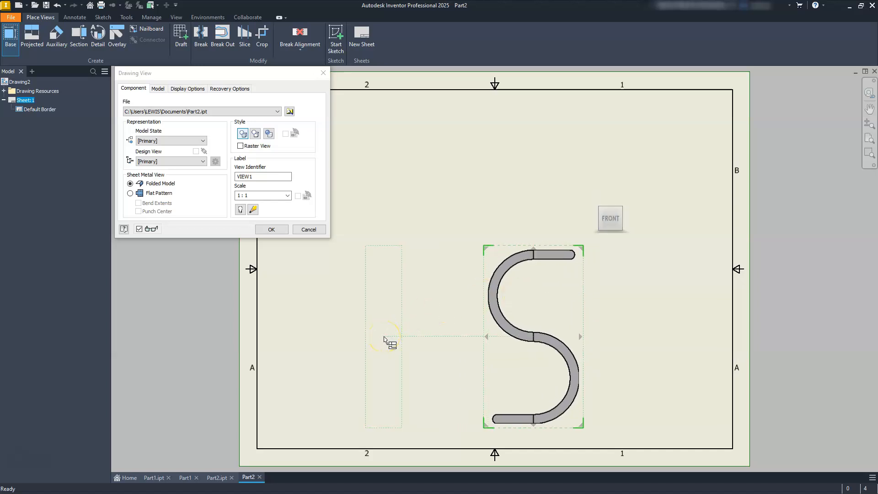
pyautogui.click(683, 194)
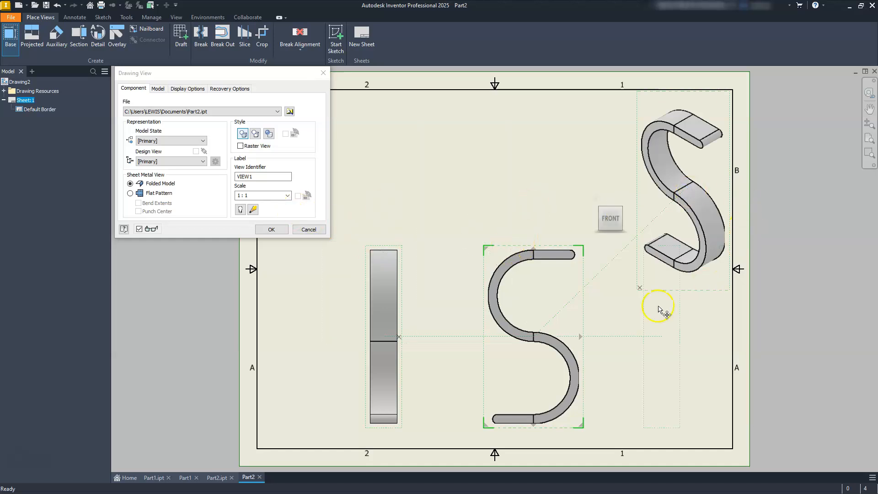
pyautogui.click(271, 229)
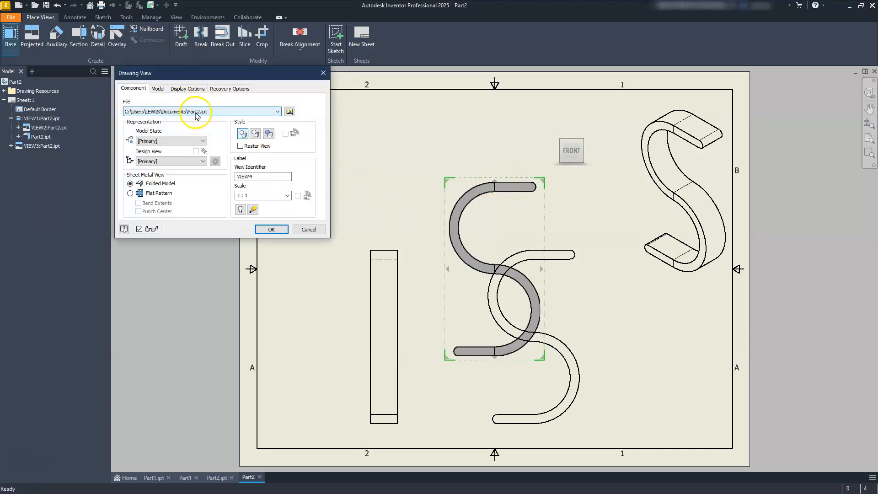
# Step: Place a flat pattern view of Part2.ipt at 3/4 scale above the side and front views
pyautogui.click(130, 193)
pyautogui.moveTo(453, 261); pyautogui.dragTo(464, 205)
pyautogui.moveTo(468, 268); pyautogui.dragTo(425, 163)
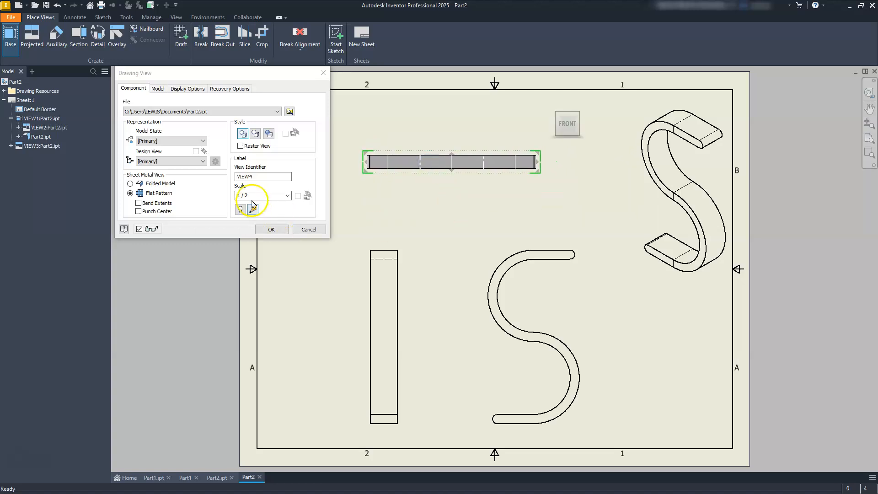
pyautogui.click(235, 193)
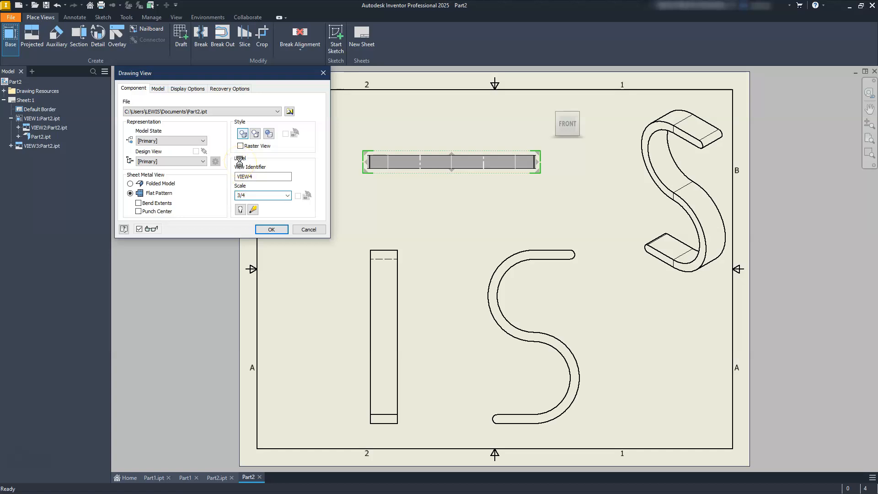
pyautogui.moveTo(458, 159)
pyautogui.mouseDown()
pyautogui.moveTo(480, 157)
pyautogui.moveTo(451, 161)
pyautogui.mouseUp()
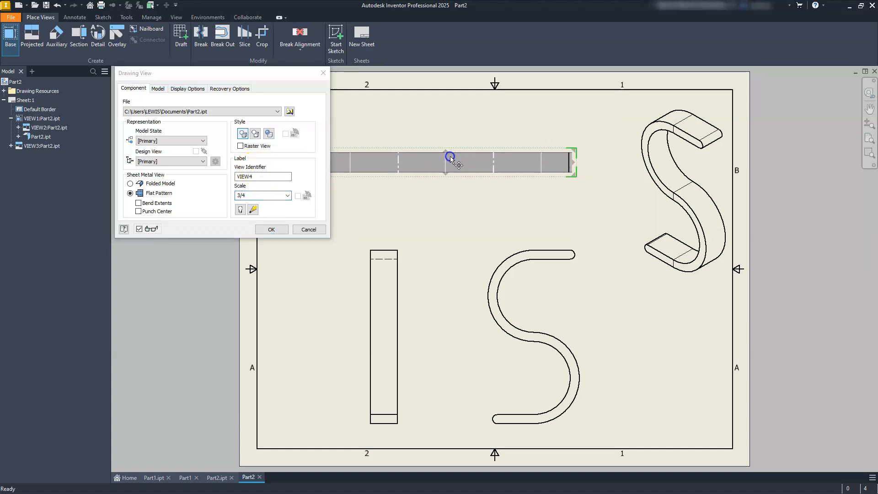
pyautogui.click(269, 229)
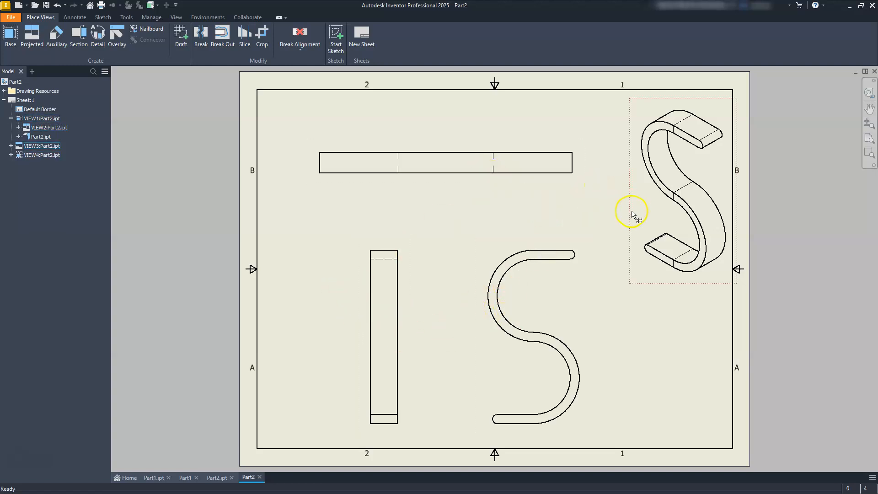
# Step: Set the isometric view to the shaded display style
pyautogui.moveTo(632, 206); pyautogui.dragTo(631, 202)
pyautogui.click(683, 176)
pyautogui.doubleClick(684, 177)
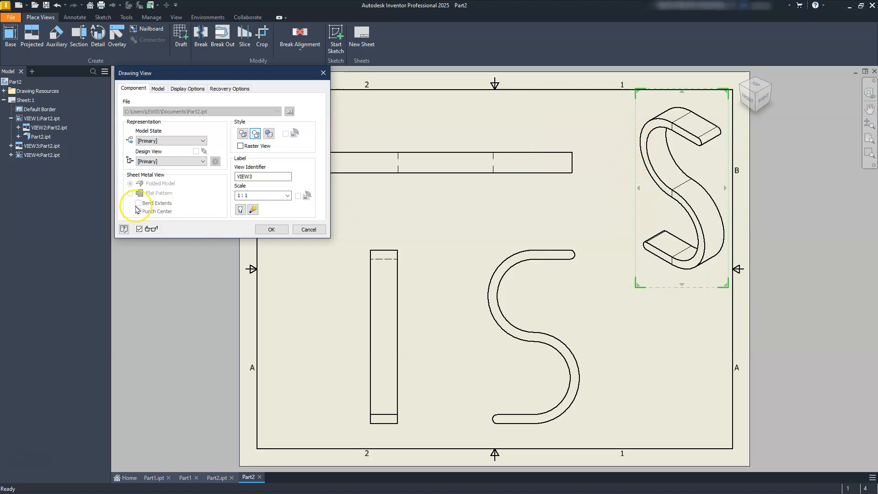
pyautogui.click(271, 231)
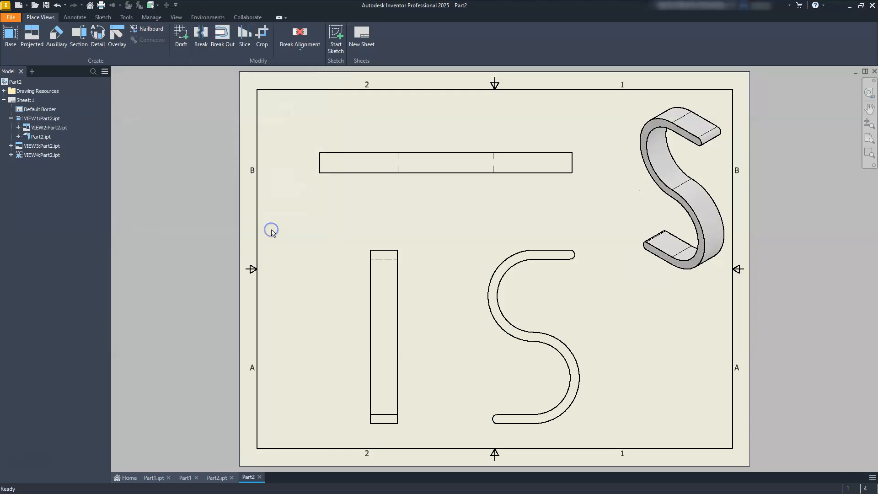
# Step: Add center marks to the upper and lower outer arcs of the S profile in the front view
pyautogui.moveTo(453, 271); pyautogui.dragTo(463, 247, button='middle')
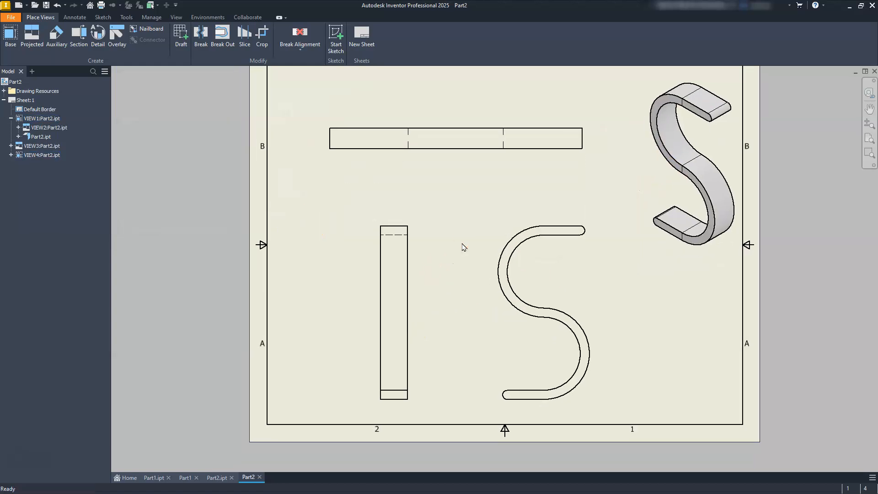
pyautogui.click(388, 338)
pyautogui.click(519, 325)
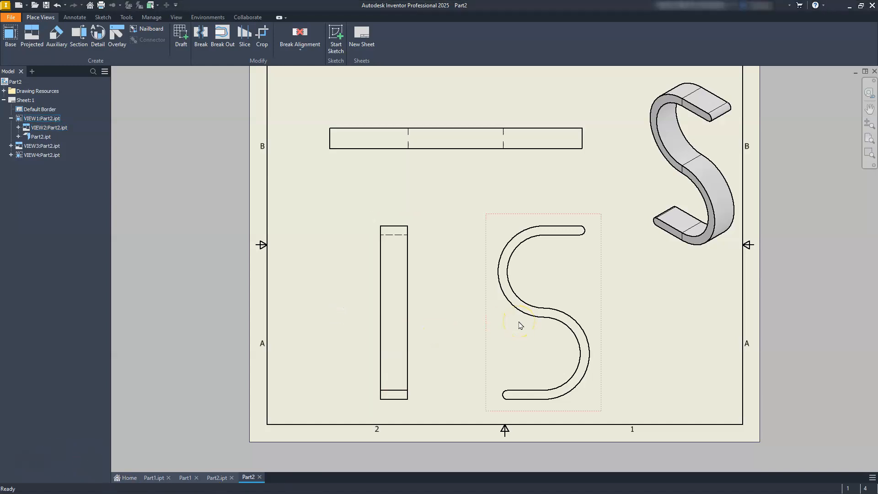
pyautogui.click(73, 18)
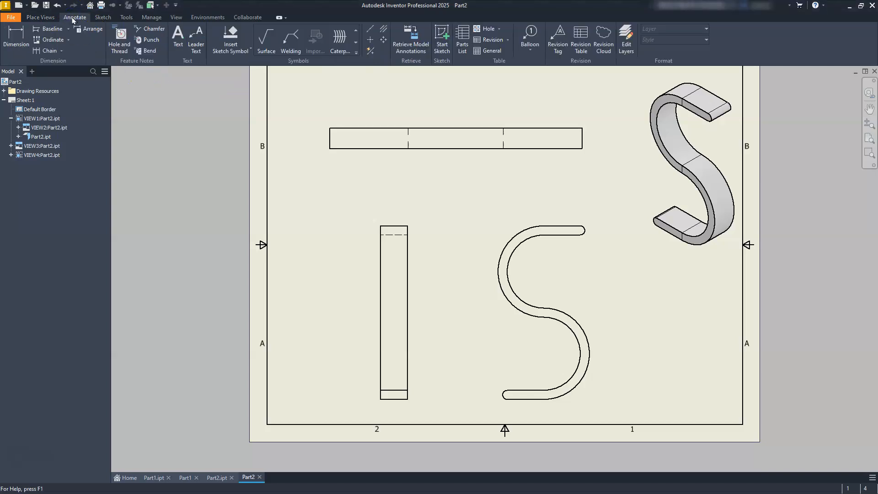
pyautogui.click(368, 42)
pyautogui.click(498, 270)
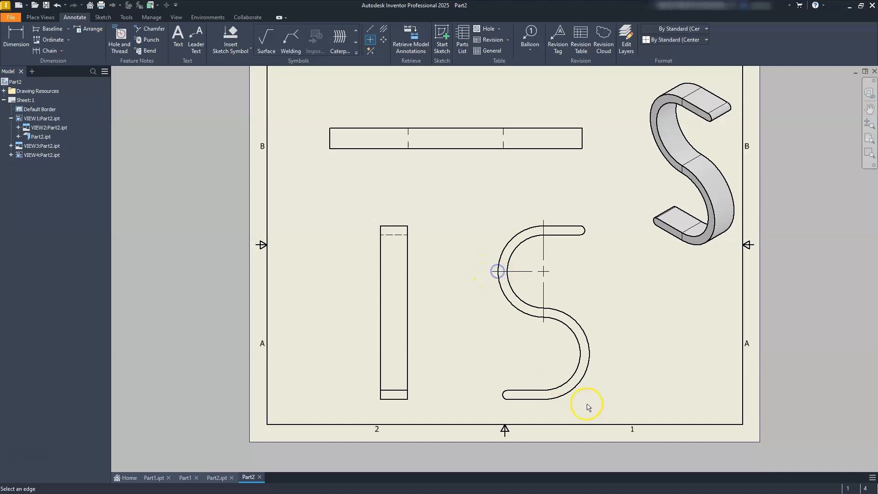
pyautogui.click(587, 373)
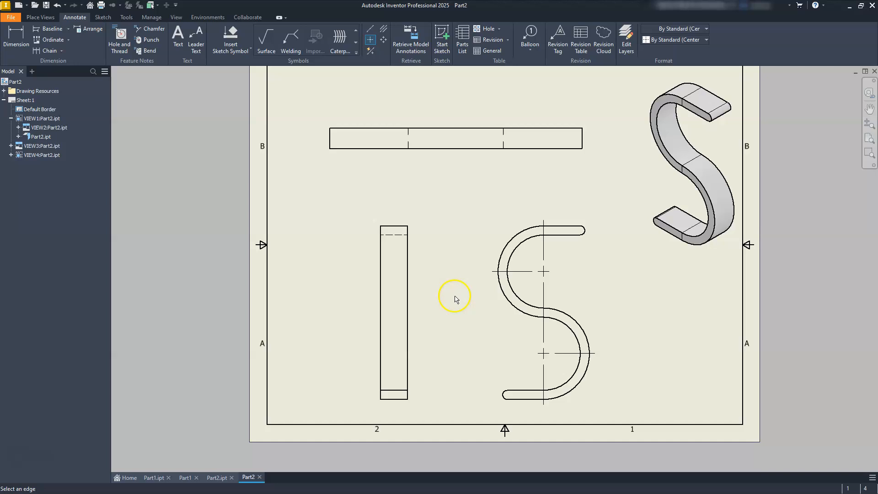
pyautogui.press('Escape')
# Step: Extend the lower center mark's horizontal line leftward to match the left extent of the upper center mark
pyautogui.click(543, 353)
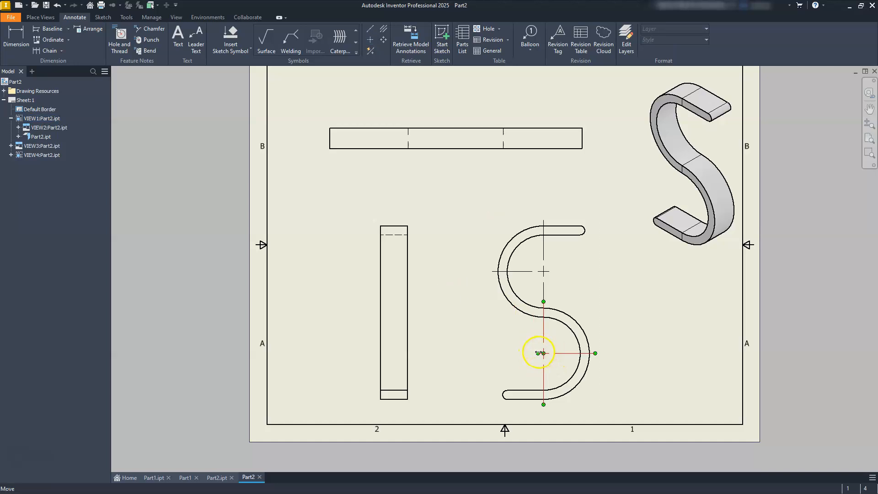
pyautogui.moveTo(538, 354); pyautogui.dragTo(494, 355)
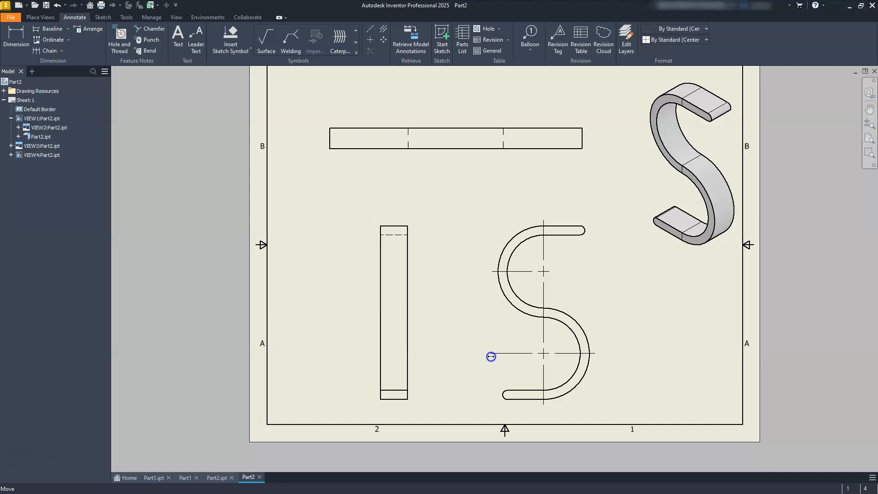
pyautogui.moveTo(492, 356); pyautogui.dragTo(492, 355)
pyautogui.click(459, 286)
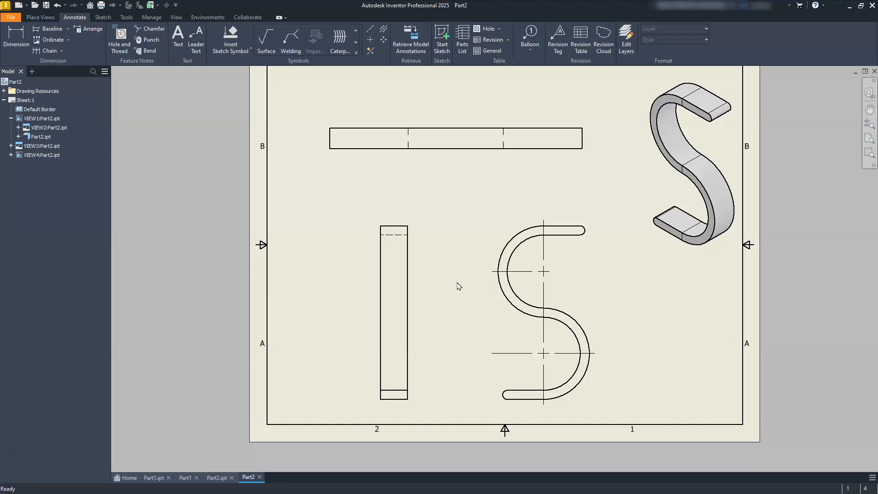
# Step: Turn off trailing zeros for linear dimensions in the Default - mm (ANSI) dimension style
pyautogui.click(152, 17)
pyautogui.click(143, 36)
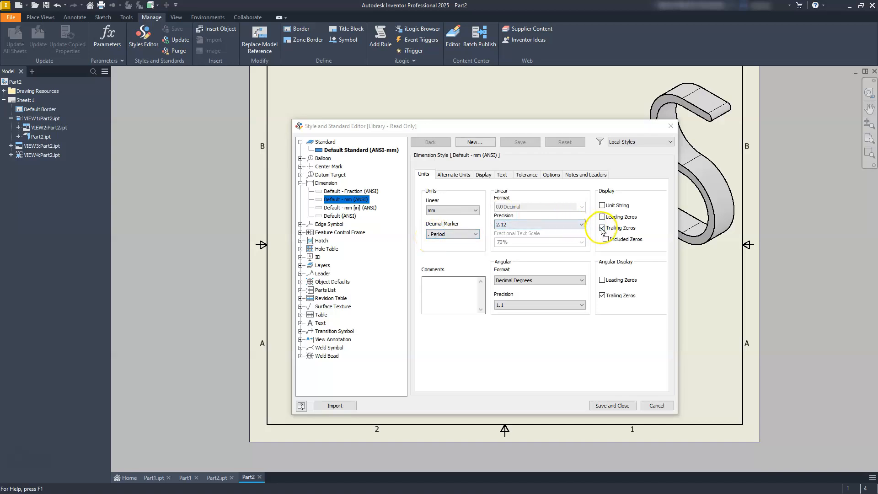
pyautogui.click(602, 228)
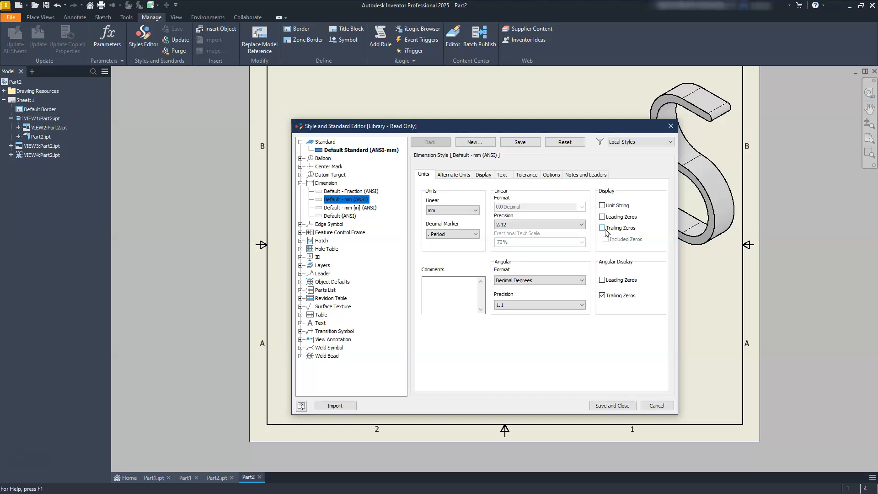
pyautogui.click(502, 229)
# Step: Set the style's aligned and vertical linear dimension text to Inline - Horizontal, and save the dimension style
pyautogui.click(454, 176)
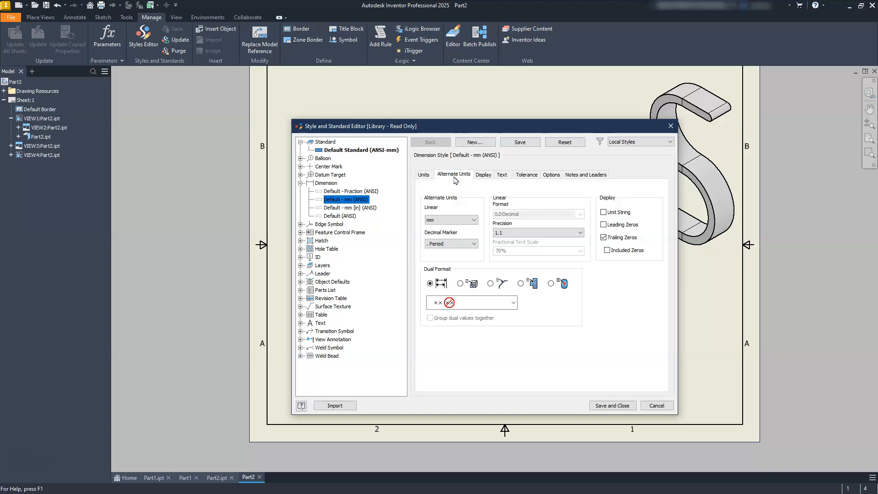
pyautogui.click(483, 176)
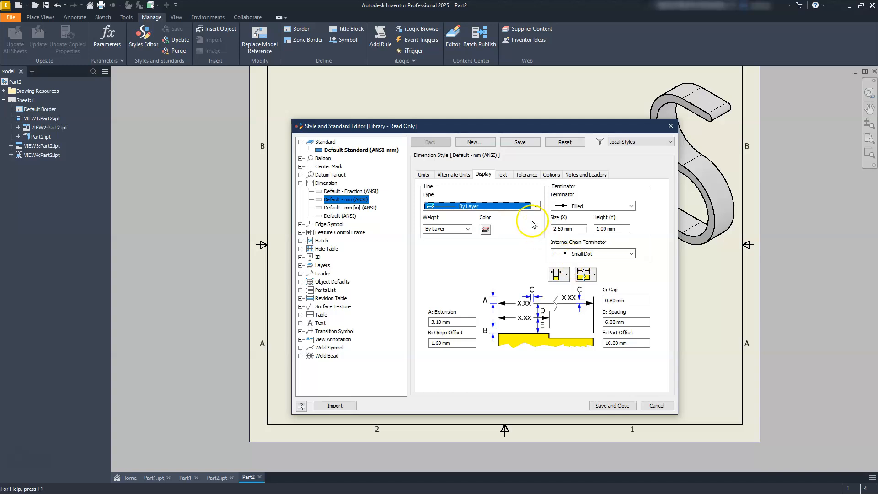
pyautogui.click(501, 176)
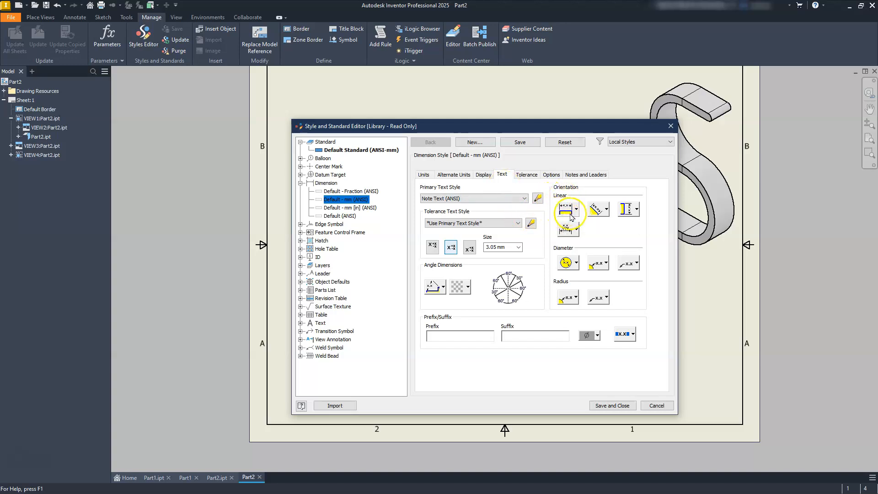
pyautogui.click(596, 209)
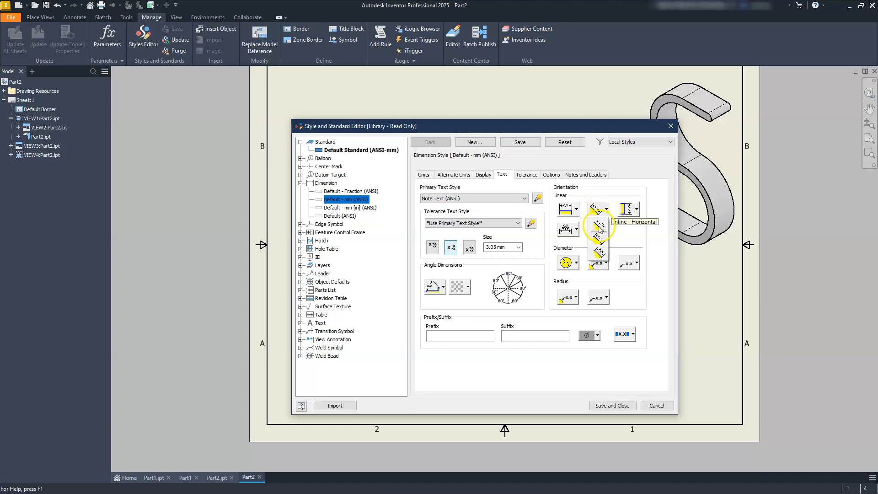
pyautogui.click(599, 225)
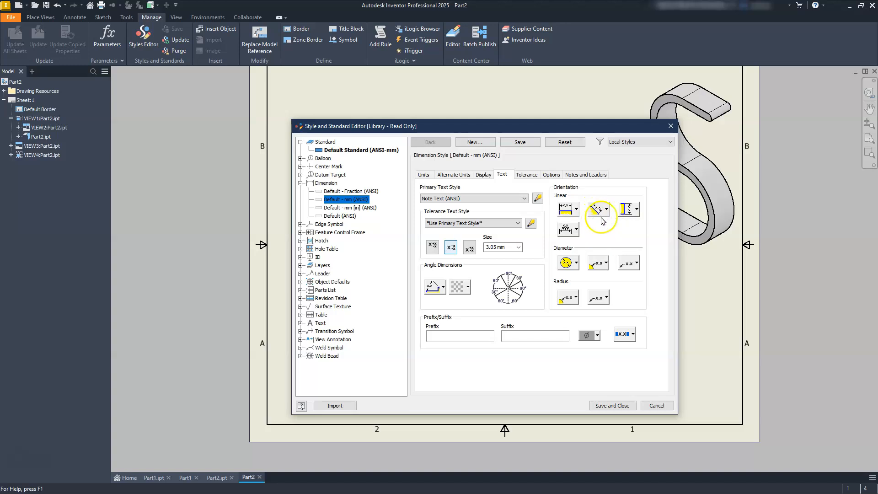
pyautogui.click(629, 209)
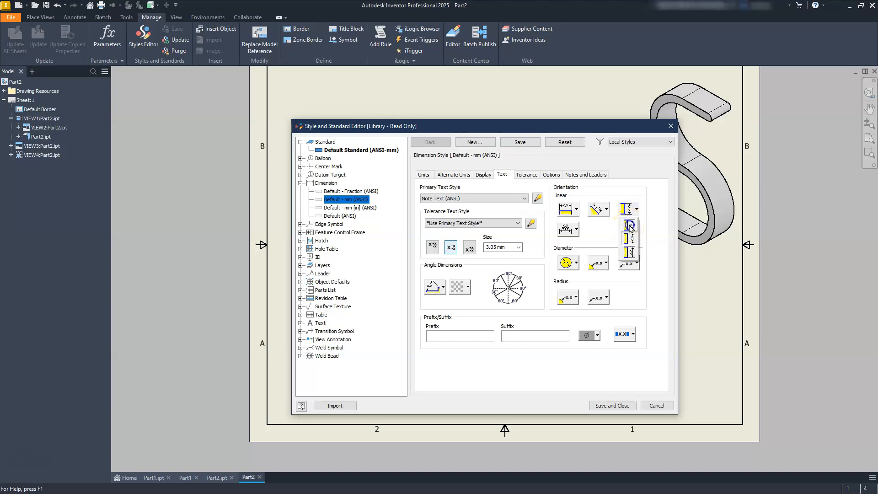
pyautogui.click(629, 225)
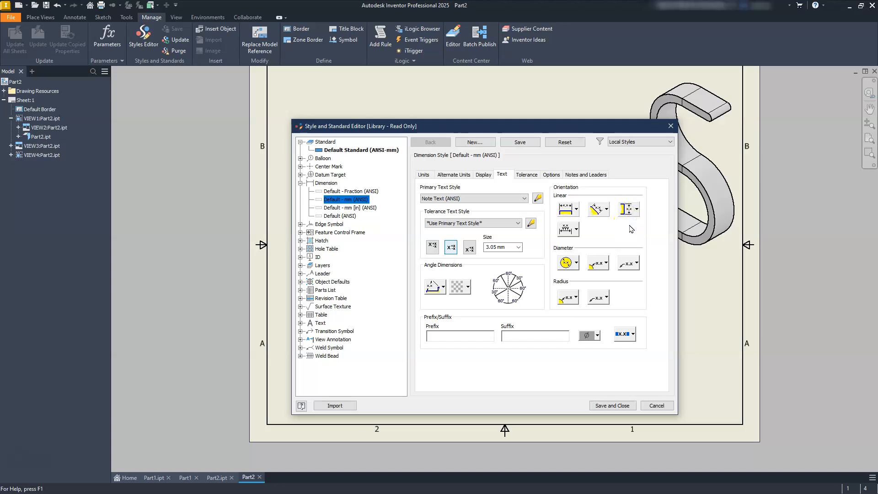
pyautogui.click(527, 177)
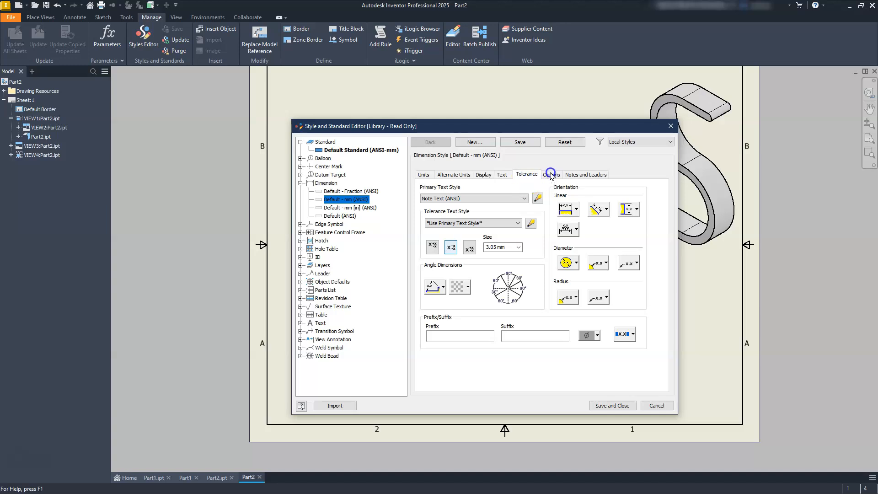
pyautogui.click(551, 175)
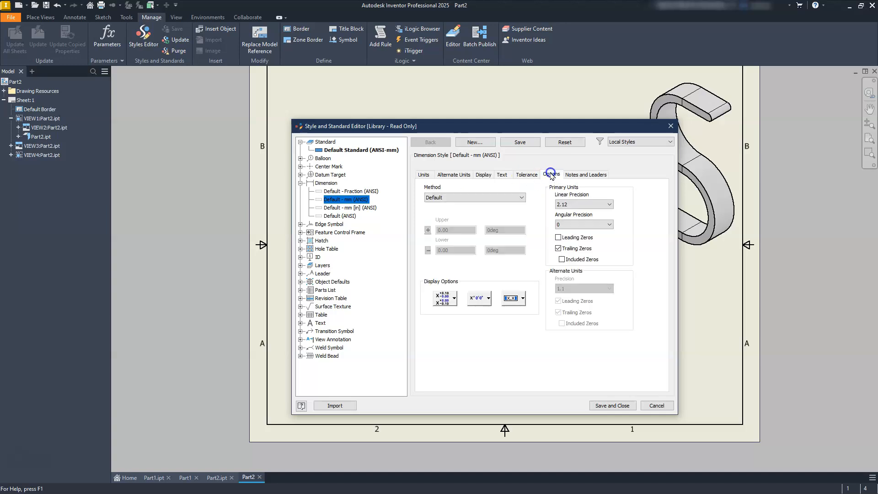
pyautogui.click(574, 176)
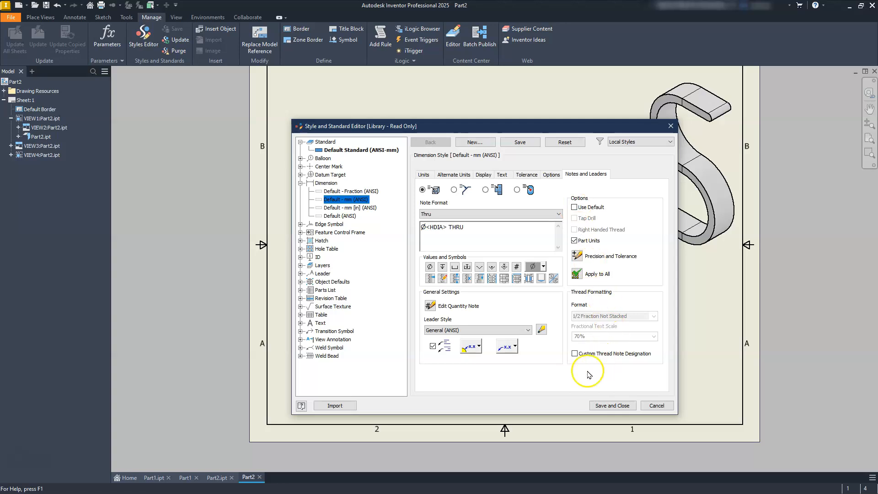
pyautogui.click(617, 406)
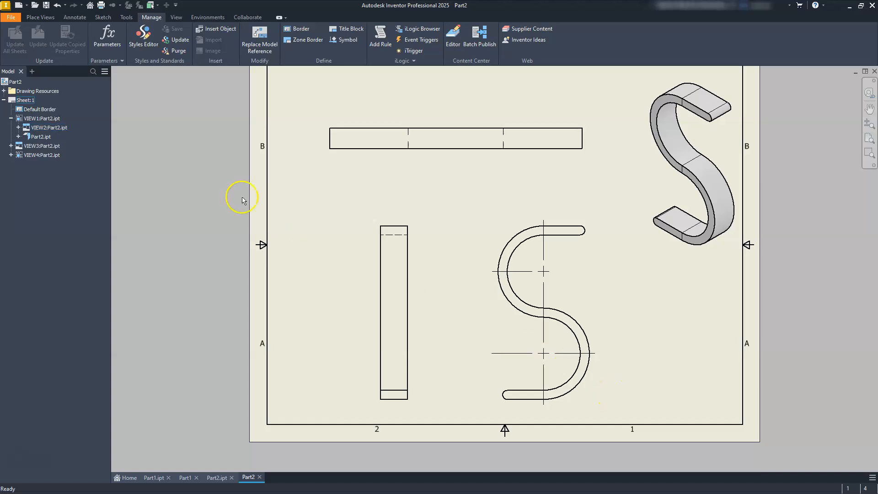
# Step: Dimension the vertical distance from the hook's lowest edge to the lower arc's center, placed right of the front view
pyautogui.click(75, 17)
pyautogui.click(16, 35)
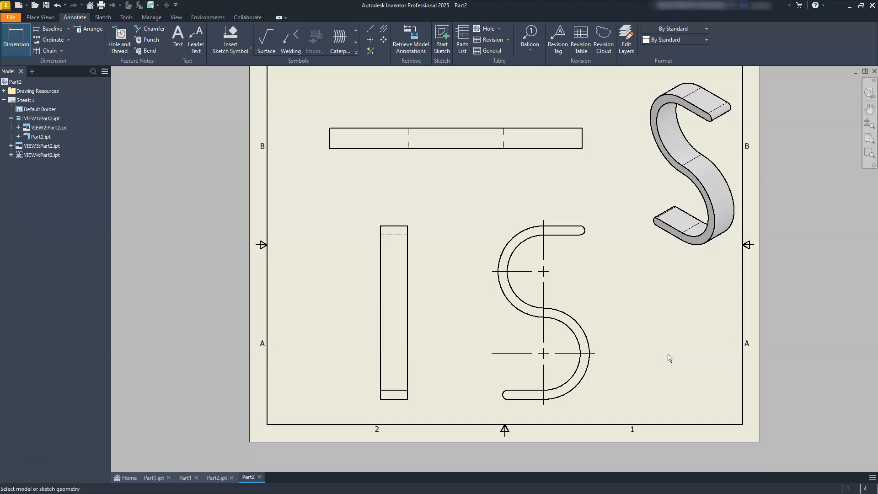
pyautogui.click(544, 402)
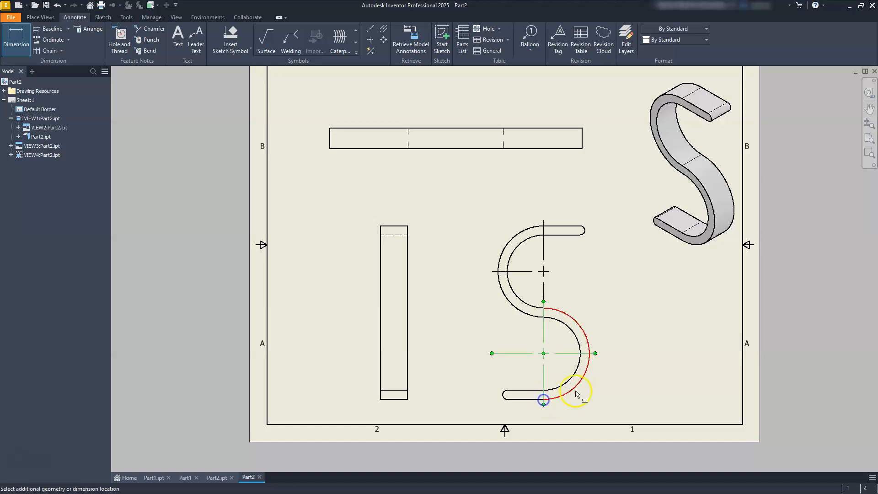
pyautogui.click(570, 353)
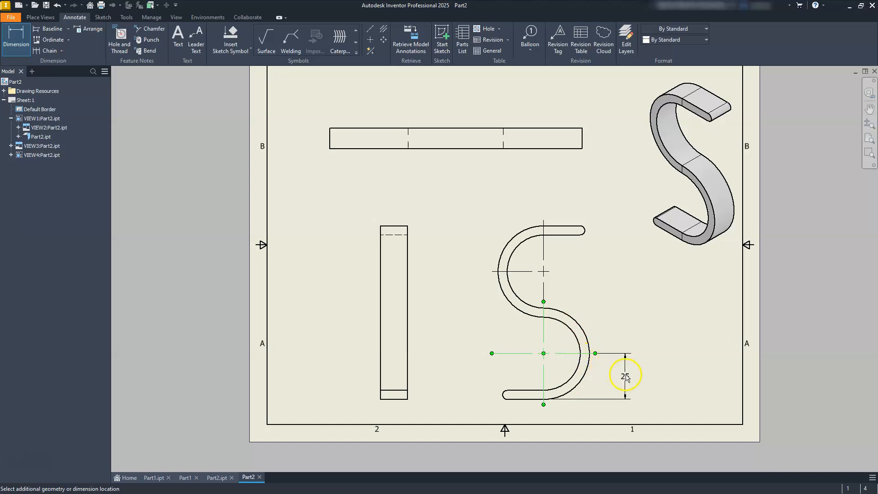
pyautogui.click(626, 333)
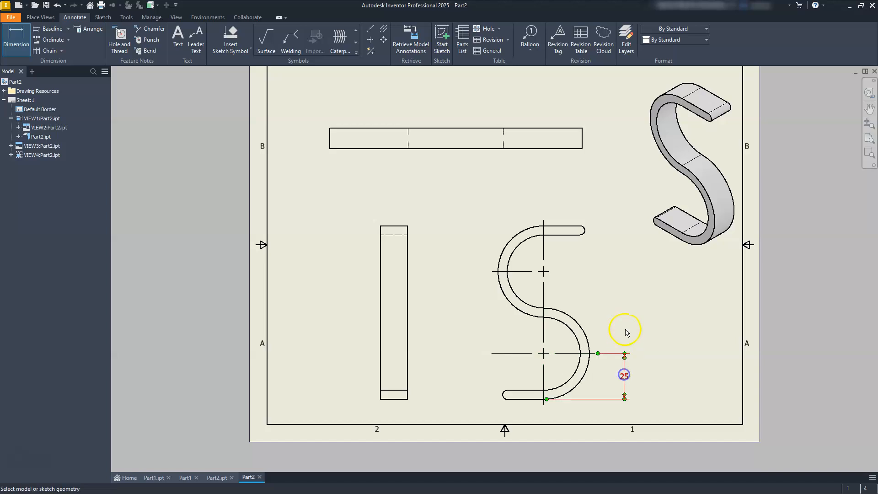
# Step: Dimension the vertical distance between the lower and upper arc centers, aligned above the existing 25 dimension
pyautogui.click(577, 355)
pyautogui.click(575, 354)
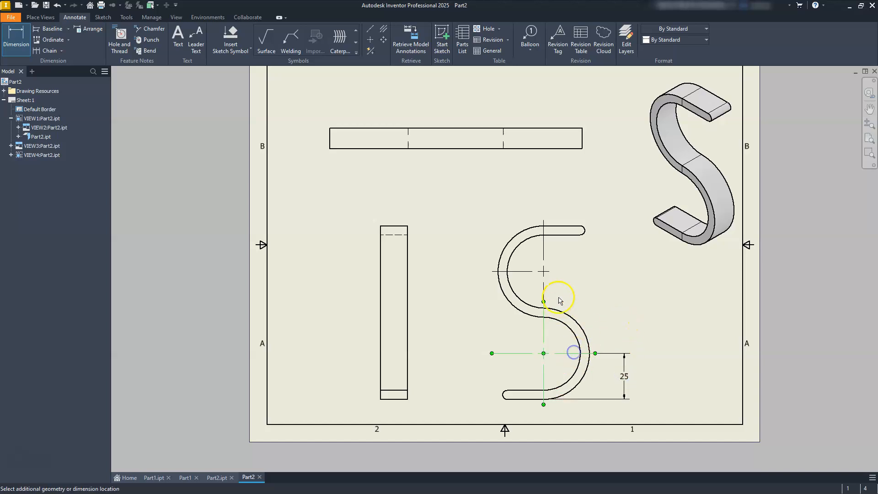
pyautogui.click(549, 270)
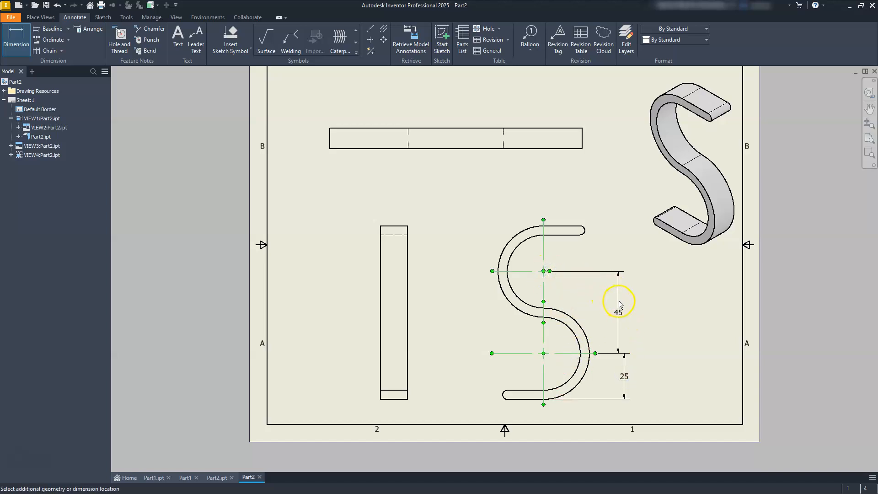
pyautogui.click(624, 301)
pyautogui.click(546, 404)
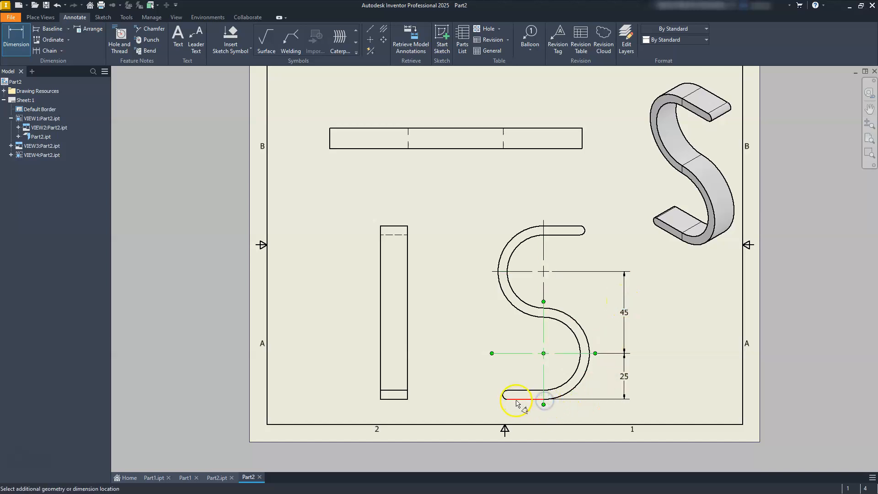
pyautogui.press('Escape')
# Step: Add a center mark to the rounded lower end of the hook in the front view
pyautogui.click(367, 41)
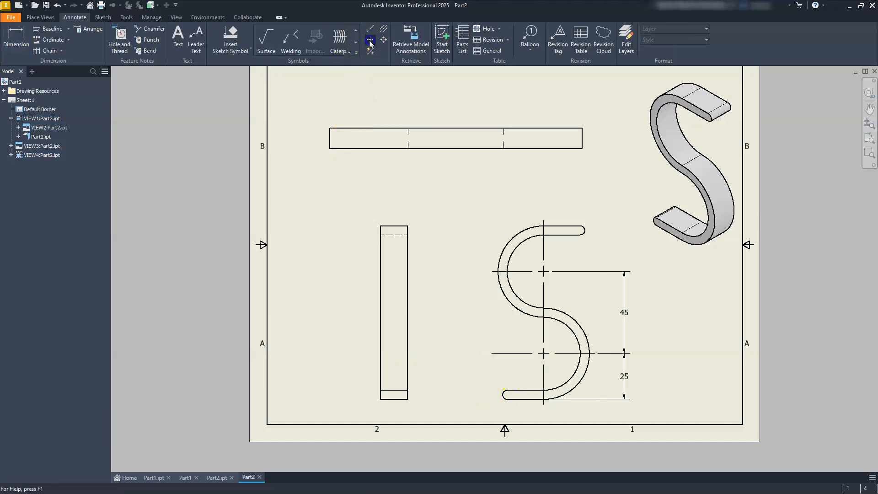
pyautogui.click(503, 397)
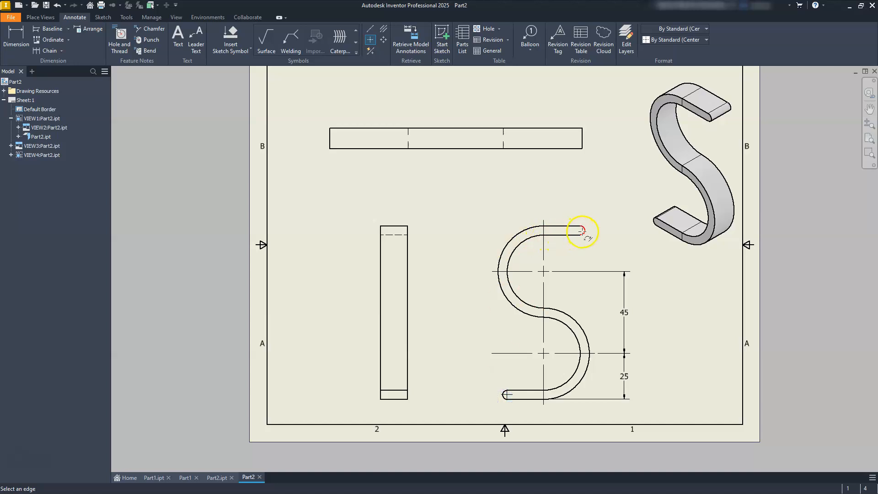
pyautogui.press('Escape')
# Step: Dimension the horizontal distance from the lower rounded end's center mark to the vertical centerline, placed below the front view
pyautogui.scroll(-4, 509, 414)
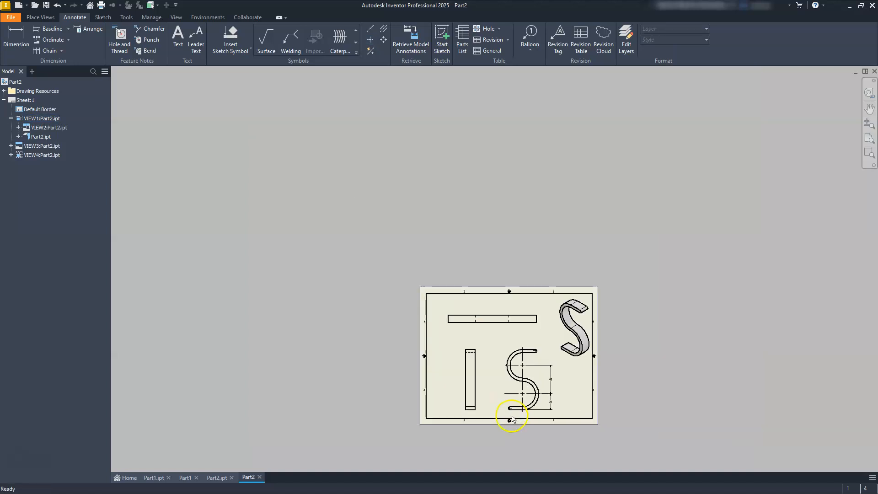
pyautogui.scroll(10, 512, 417)
pyautogui.scroll(-4, 514, 419)
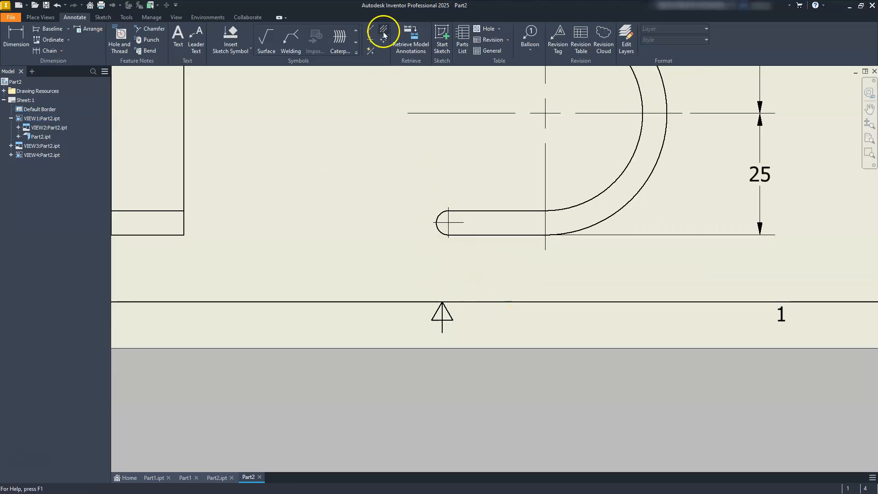
pyautogui.click(17, 36)
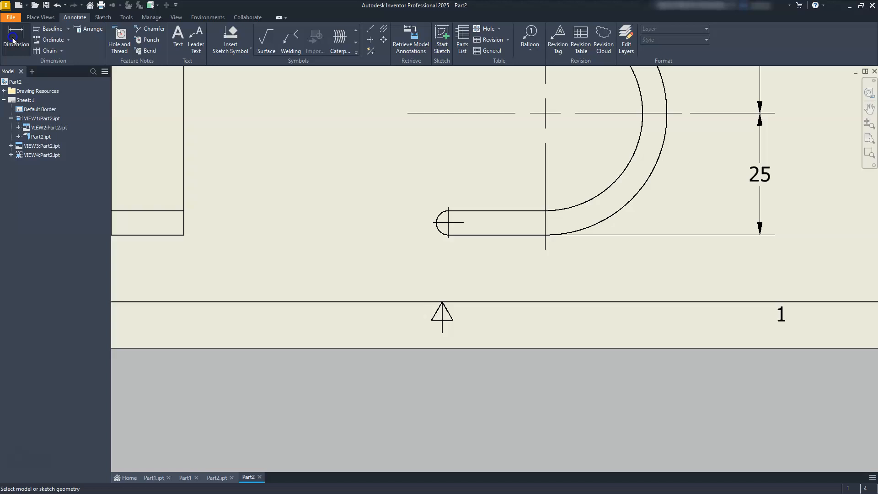
pyautogui.click(546, 248)
pyautogui.click(441, 233)
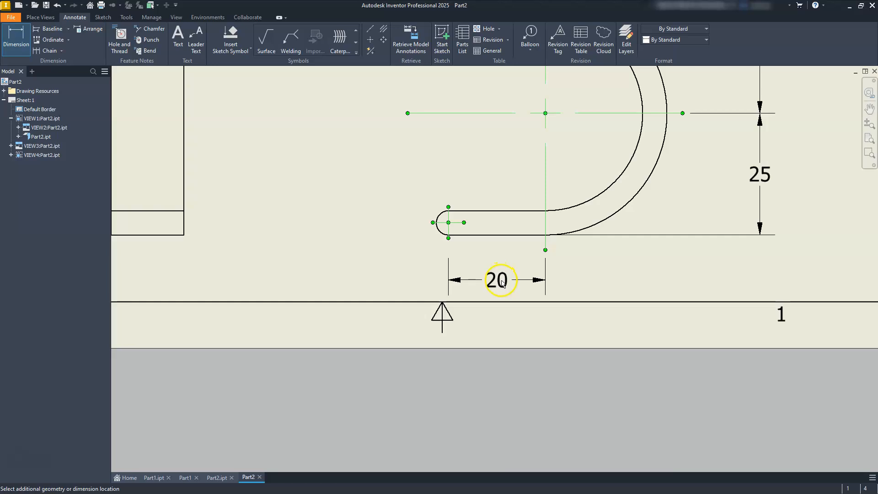
pyautogui.click(497, 276)
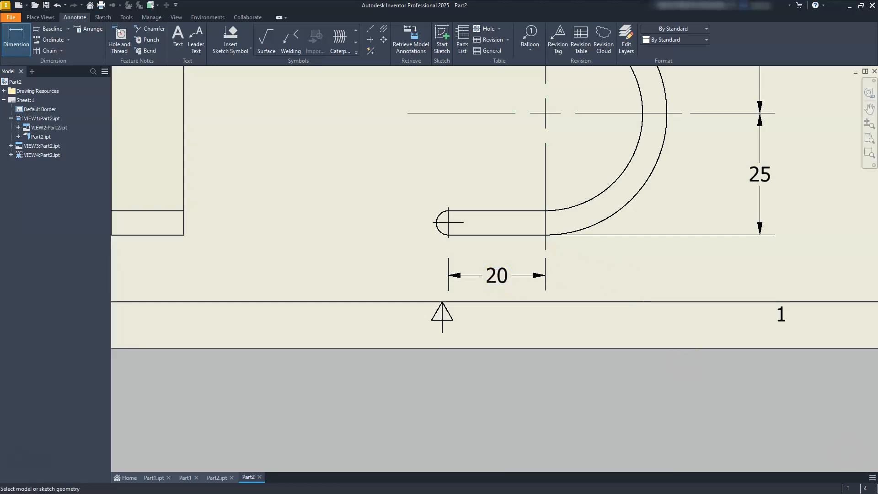
# Step: Switch to the AutoCAD reference drawing and examine the straight length and end radius given at the hook's lower end
pyautogui.press('Escape')
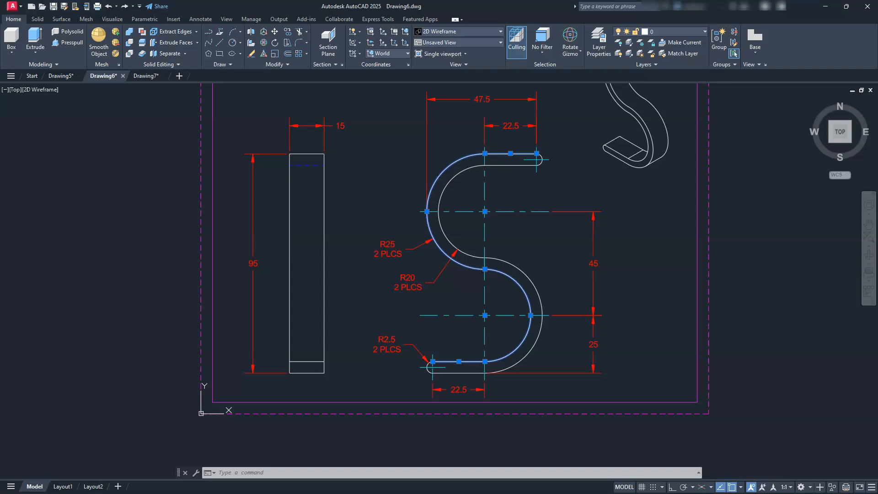
pyautogui.press('Escape')
pyautogui.press('Escape')
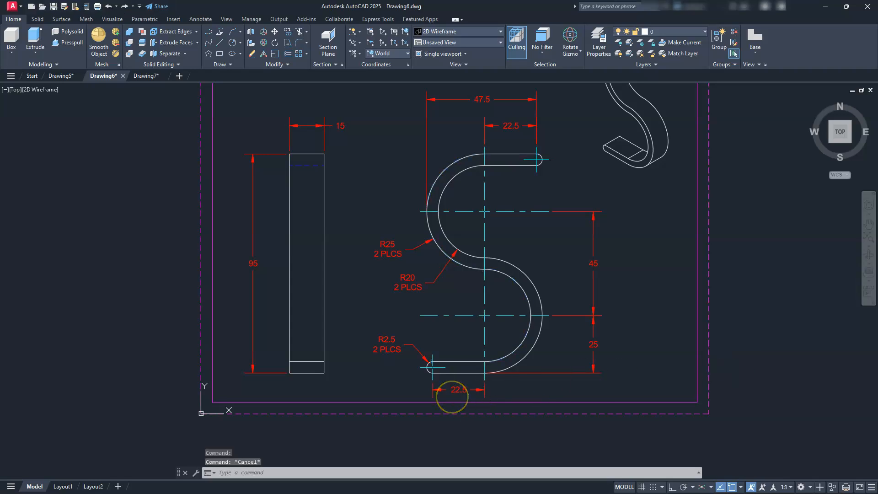
pyautogui.scroll(4, 451, 396)
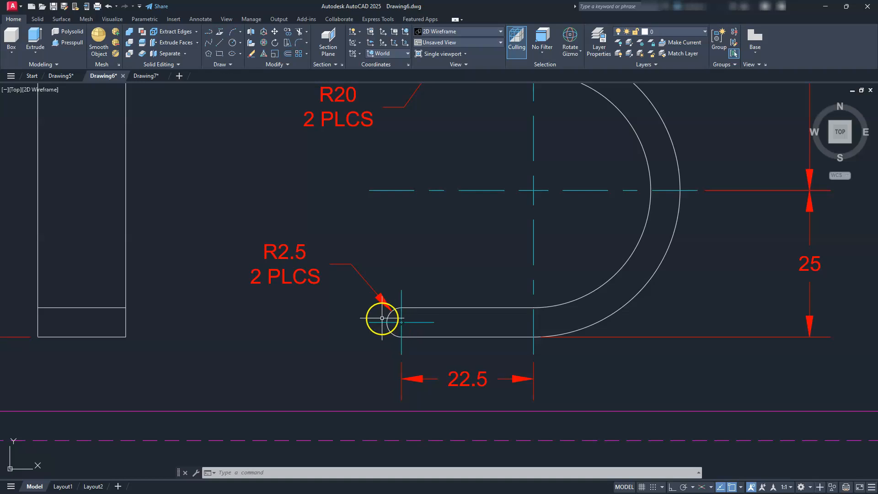
pyautogui.moveTo(392, 321)
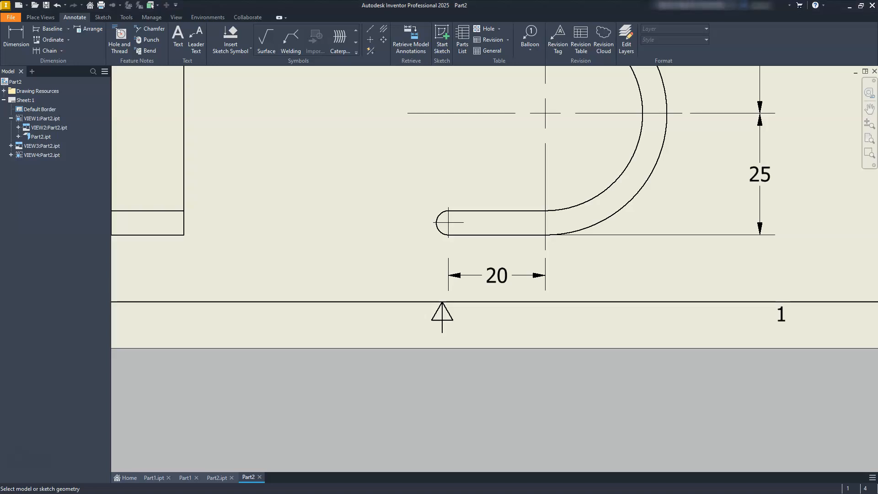
# Step: In Inventor's Part2.ipt, edit the contour flange's sketch to set the lower straight segment's length to 25 mm, and finish the sketch
pyautogui.press('Escape')
pyautogui.click(217, 479)
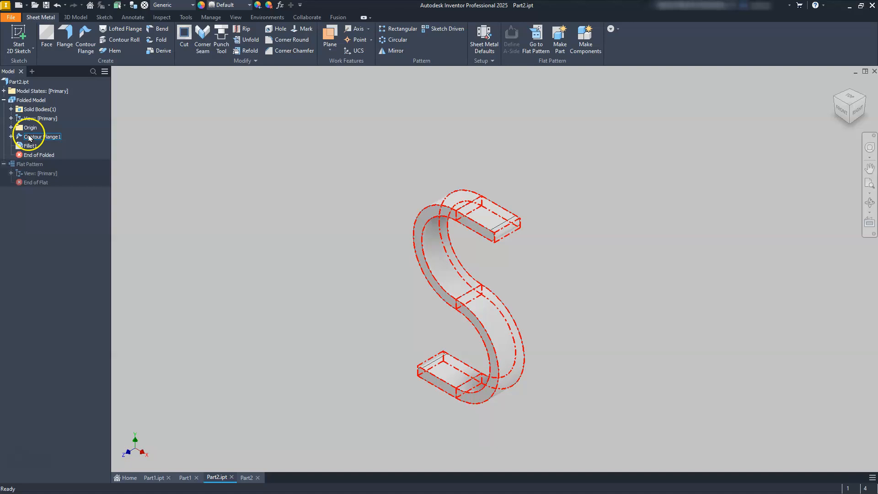
pyautogui.click(11, 137)
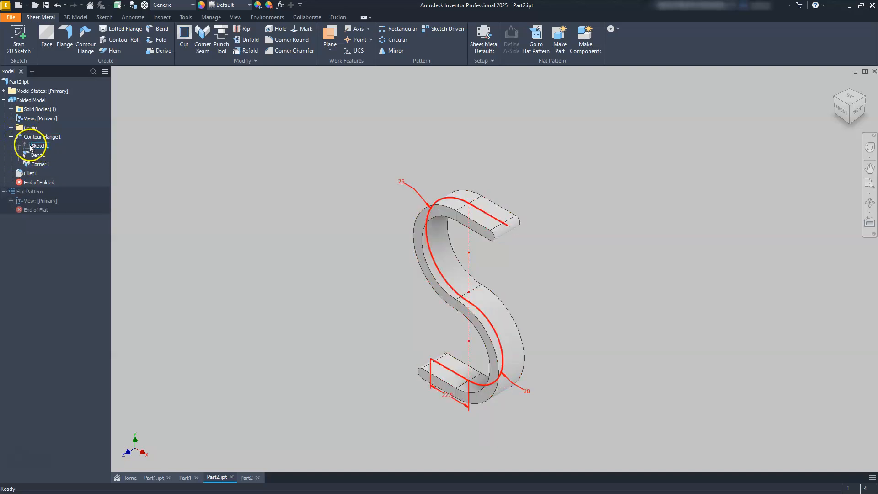
pyautogui.doubleClick(27, 146)
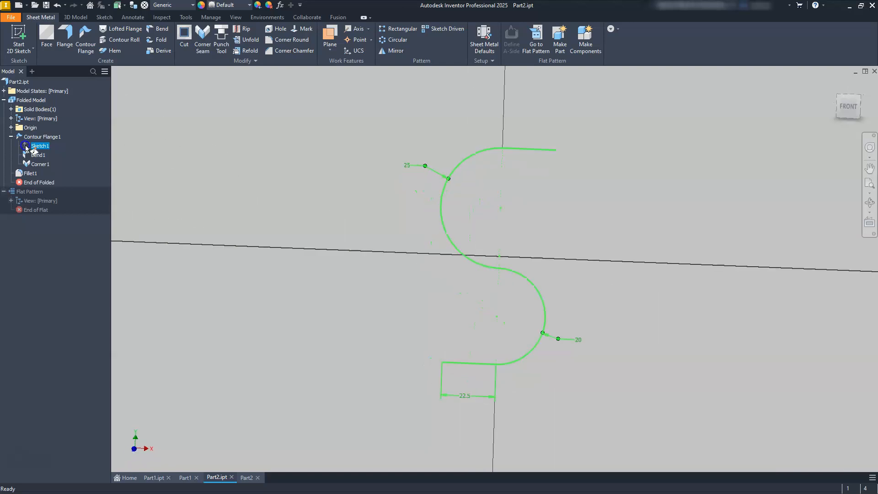
pyautogui.doubleClick(471, 391)
pyautogui.write('25')
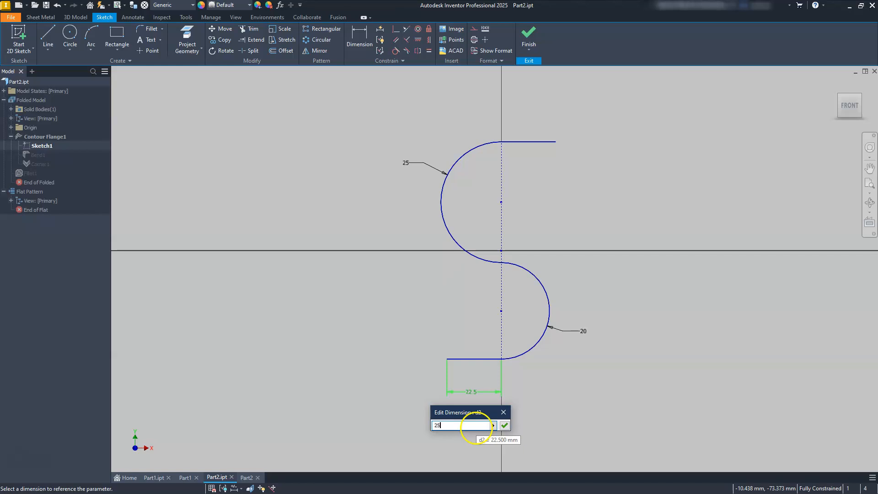
pyautogui.press('Return')
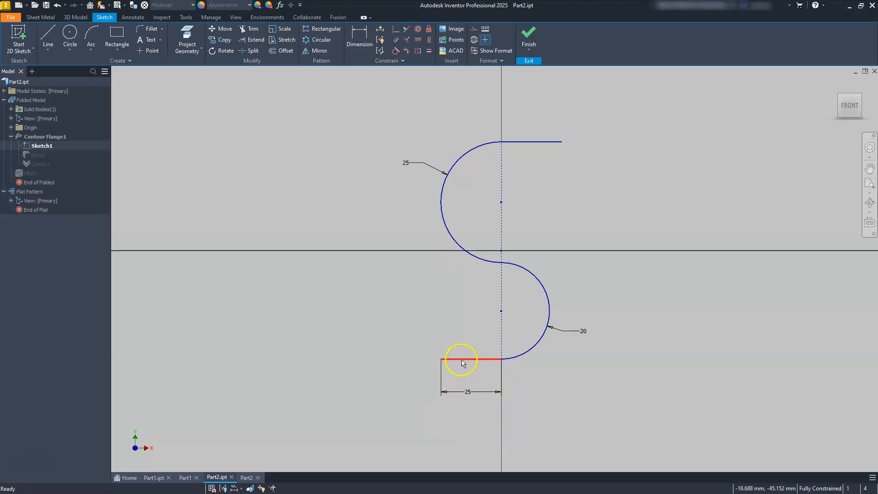
pyautogui.click(529, 35)
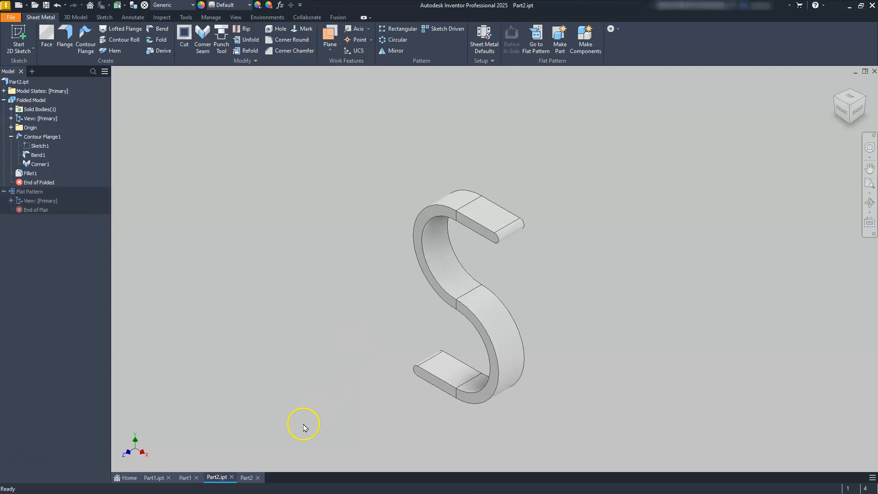
# Step: Return to the Part2 drawing and check the updated front view and the length dimension at the hook's lower end
pyautogui.click(245, 478)
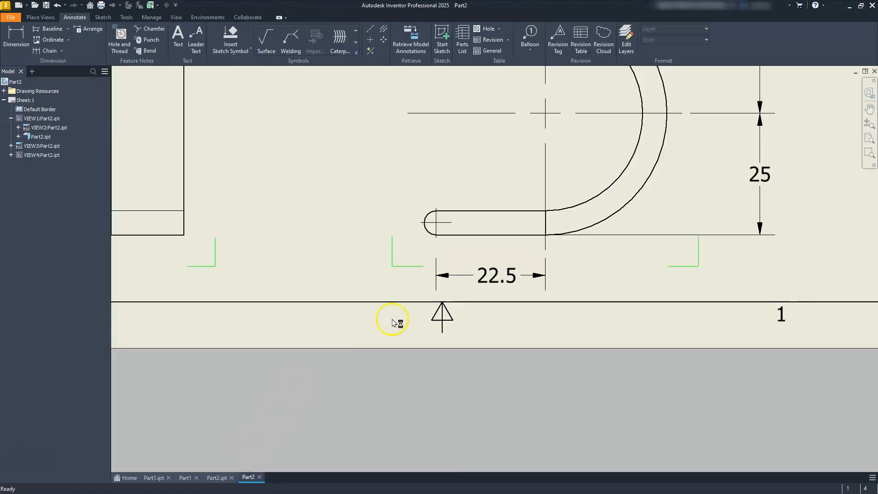
pyautogui.click(488, 286)
pyautogui.scroll(6, 488, 290)
pyautogui.scroll(-5, 488, 302)
pyautogui.moveTo(492, 296); pyautogui.dragTo(547, 384, button='middle')
pyautogui.scroll(-6, 539, 355)
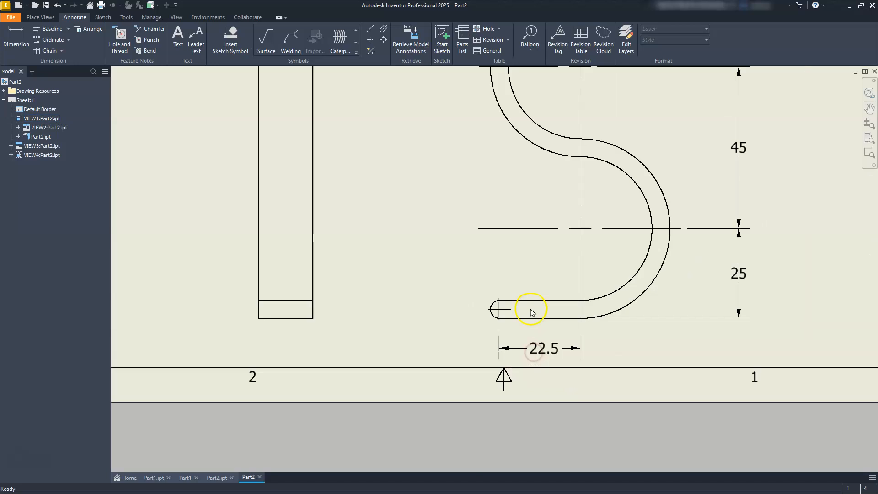
pyautogui.scroll(4, 517, 263)
pyautogui.scroll(-4, 540, 294)
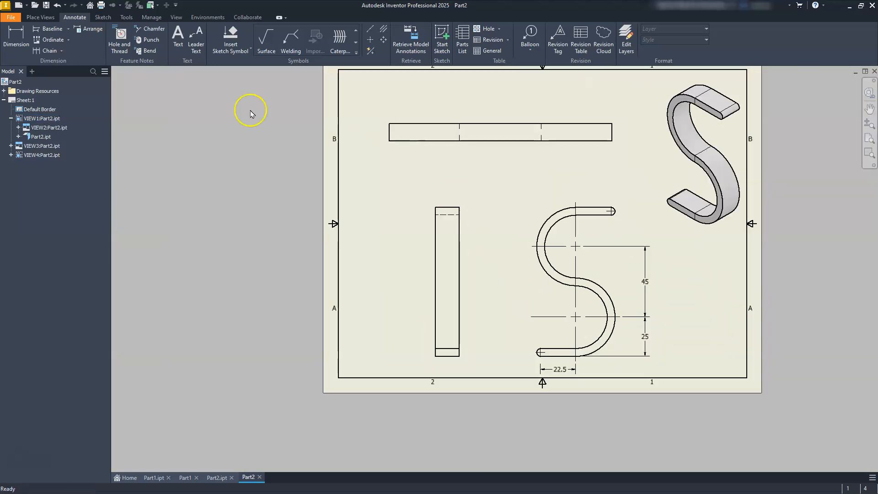
# Step: Add radius dimensions to the outer and inner edges of the upper arc and to the rounded upper end in the front view
pyautogui.click(15, 39)
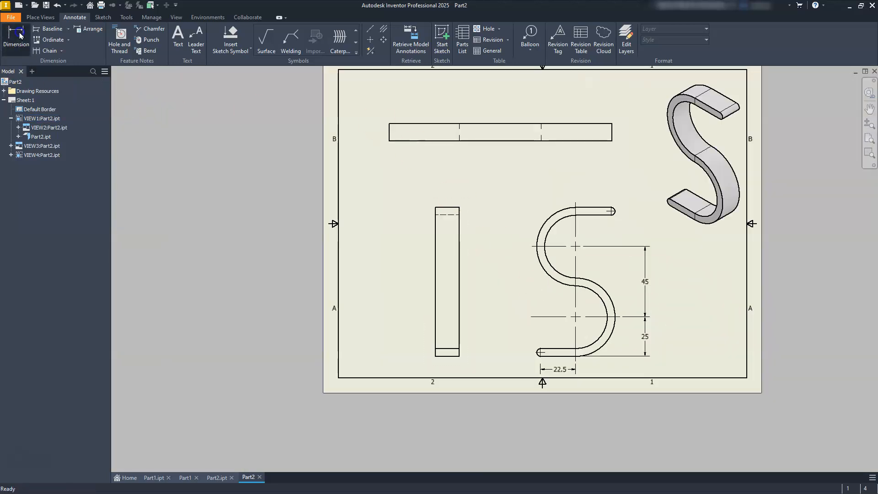
pyautogui.click(548, 273)
pyautogui.click(535, 285)
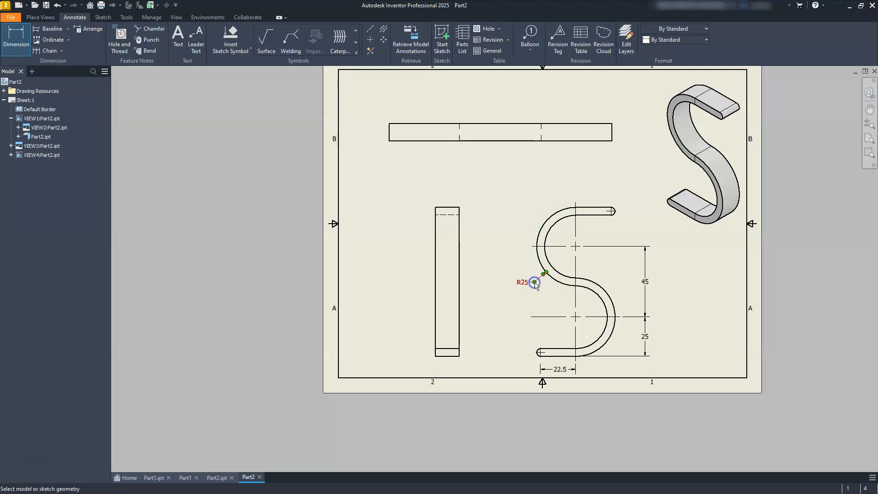
pyautogui.click(563, 275)
pyautogui.click(548, 297)
pyautogui.click(616, 221)
pyautogui.click(623, 223)
# Step: Dimension the horizontal distance from the vertical centerline to the upper rounded end's center mark, placed above the front view
pyautogui.scroll(-5, 594, 215)
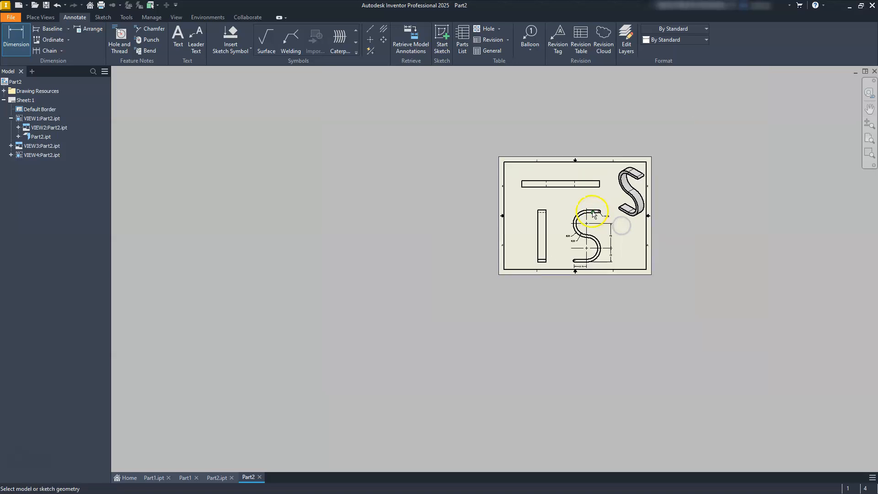
pyautogui.scroll(5, 594, 215)
pyautogui.moveTo(588, 206); pyautogui.dragTo(590, 248, button='middle')
pyautogui.click(573, 247)
pyautogui.click(658, 259)
pyautogui.click(622, 226)
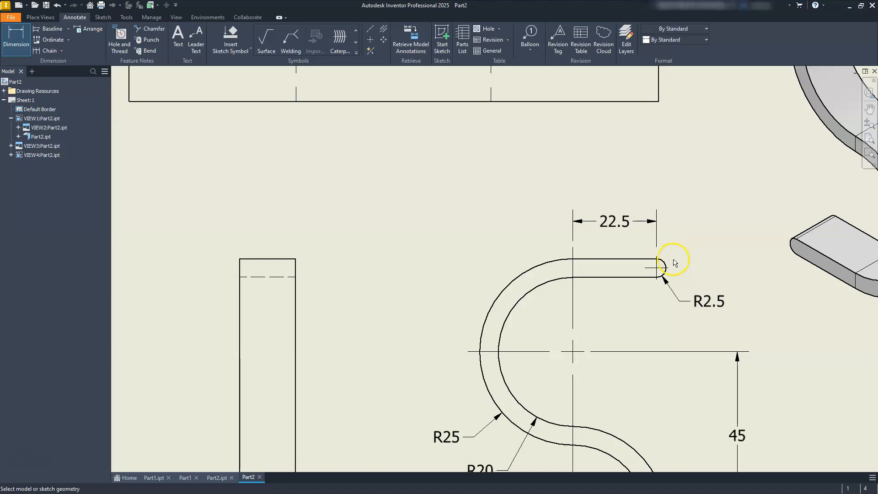
pyautogui.click(658, 257)
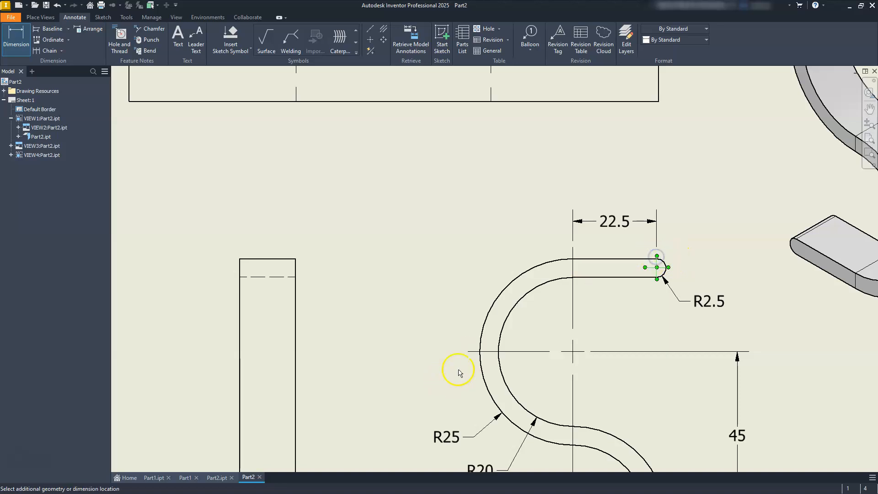
pyautogui.click(479, 356)
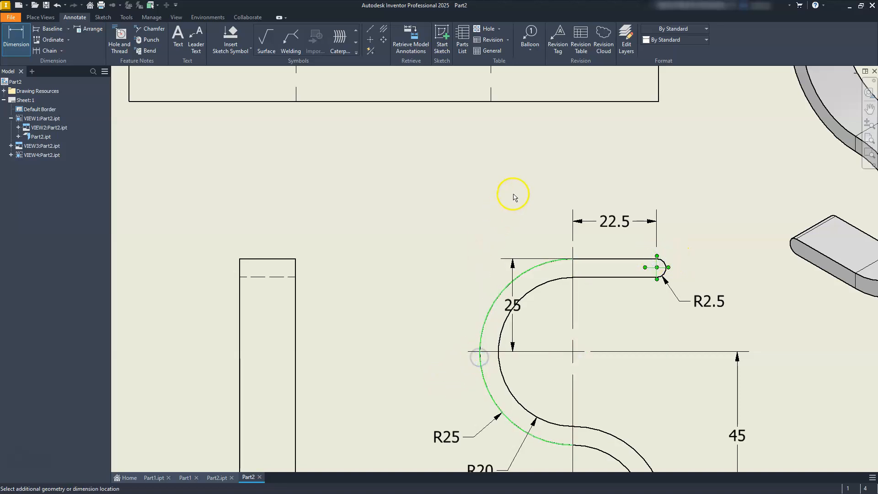
pyautogui.press('Escape')
pyautogui.click(11, 40)
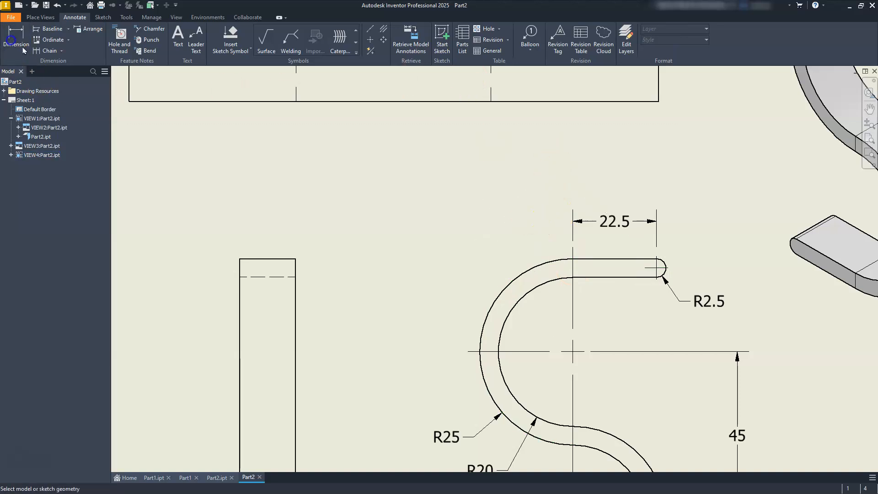
pyautogui.click(480, 346)
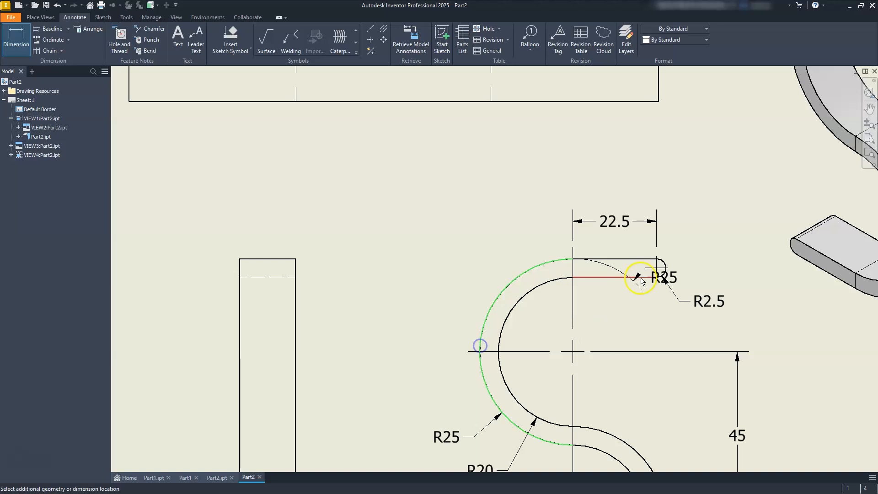
pyautogui.press('Escape')
pyautogui.press('Escape')
# Step: Dimension the horizontal distance from the upper arc's outermost point to the upper end's center mark, placed above the existing 22.5 dimension
pyautogui.click(16, 40)
pyautogui.click(656, 258)
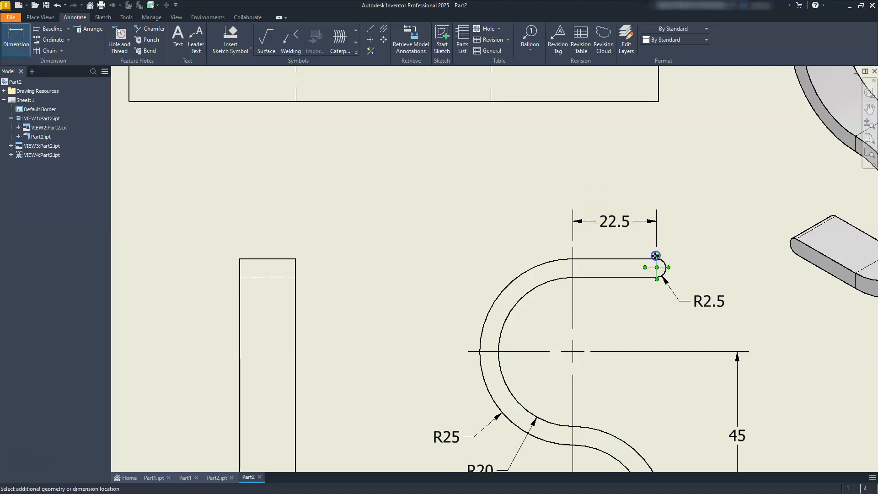
pyautogui.click(477, 351)
pyautogui.click(538, 191)
# Step: Dimension the side view's width above the view and its overall height on the view's left side
pyautogui.scroll(2, 558, 219)
pyautogui.scroll(-5, 561, 221)
pyautogui.moveTo(484, 316); pyautogui.dragTo(654, 290, button='middle')
pyautogui.scroll(3, 619, 283)
pyautogui.moveTo(610, 267)
pyautogui.mouseDown(button='middle')
pyautogui.moveTo(519, 260)
pyautogui.moveTo(517, 280)
pyautogui.moveTo(482, 287)
pyautogui.mouseUp(button='middle')
pyautogui.press('Escape')
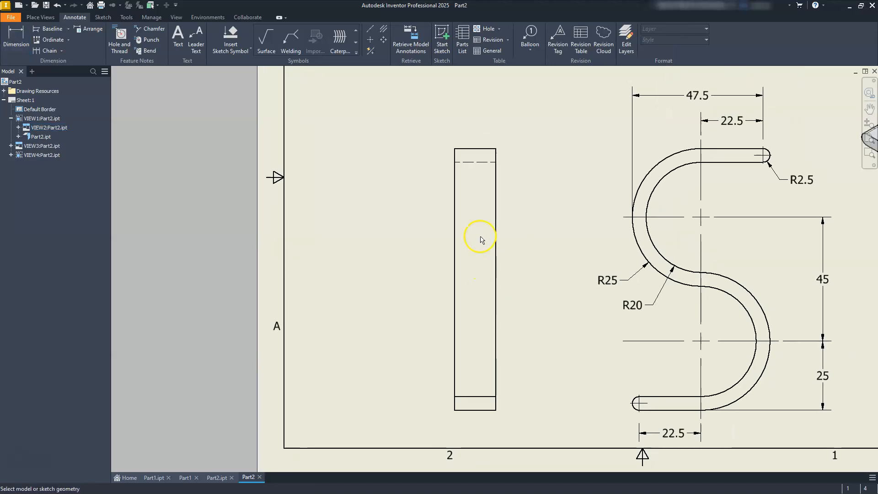
pyautogui.press('d')
pyautogui.click(463, 149)
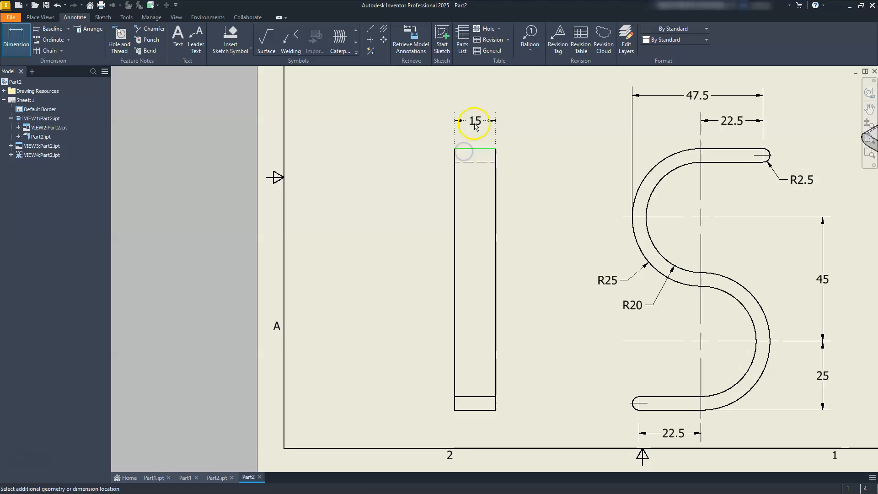
pyautogui.click(474, 123)
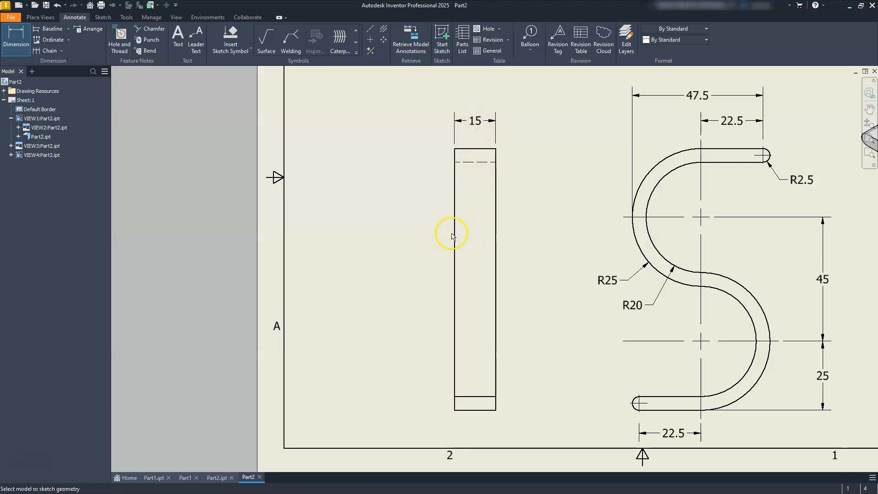
pyautogui.click(460, 149)
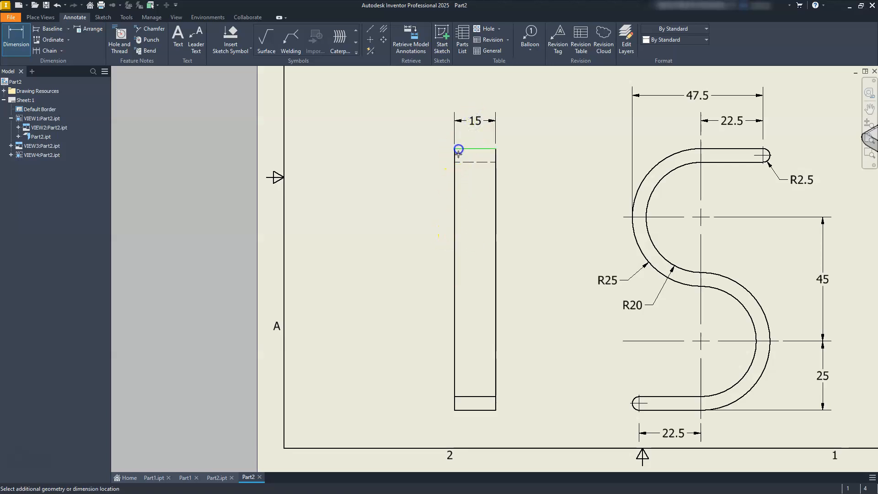
pyautogui.click(462, 410)
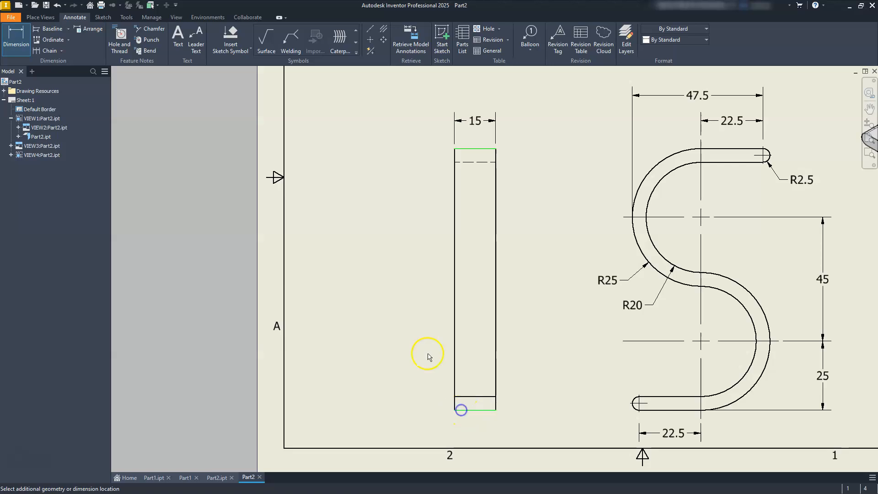
pyautogui.click(410, 296)
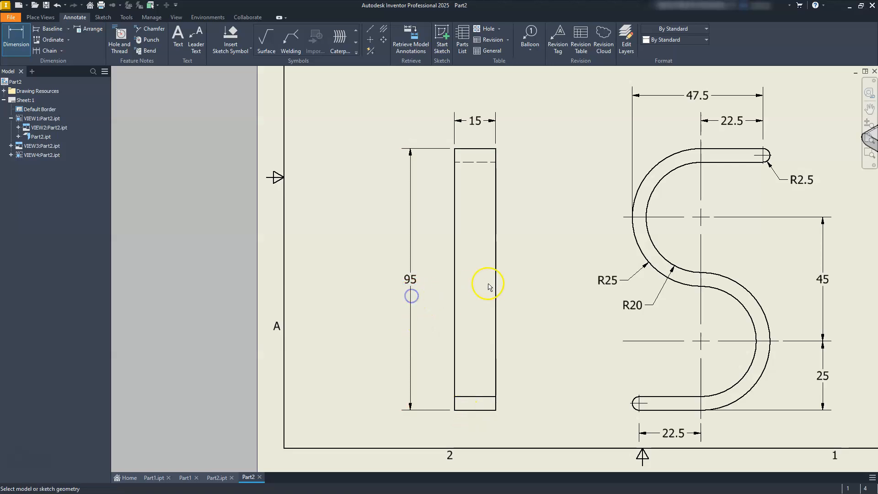
# Step: Dimension the overall length of the flat pattern view between its upper corners, placed above the view
pyautogui.moveTo(545, 208); pyautogui.dragTo(555, 343, button='middle')
pyautogui.moveTo(547, 223); pyautogui.dragTo(553, 253, button='middle')
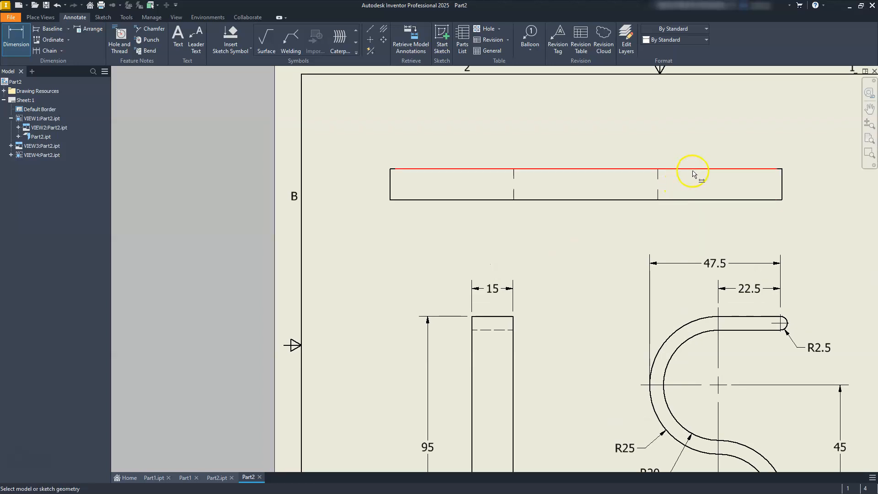
pyautogui.click(781, 169)
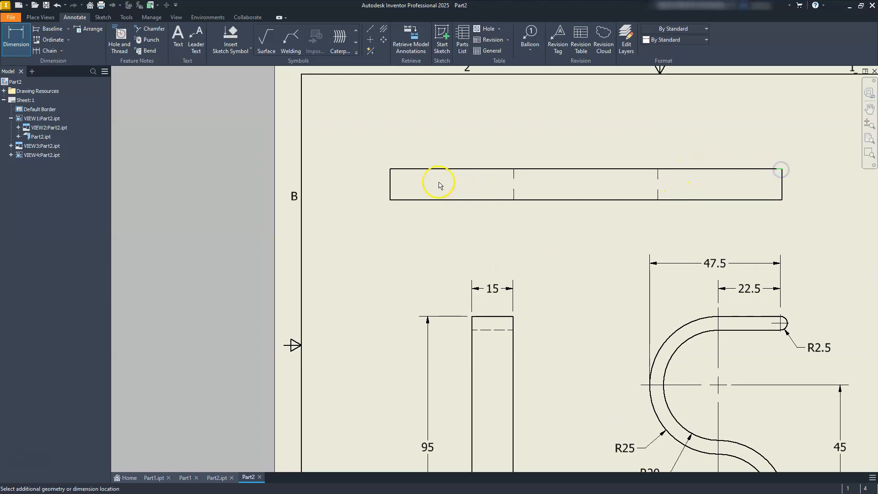
pyautogui.click(390, 171)
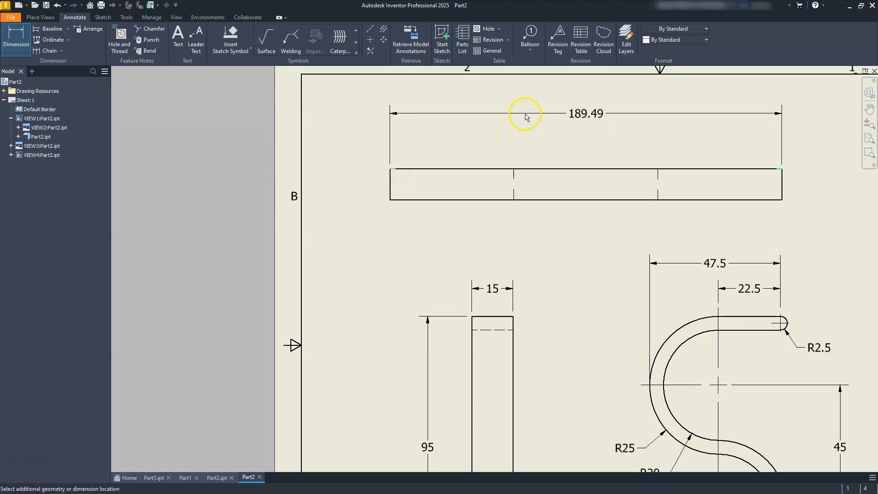
pyautogui.click(526, 113)
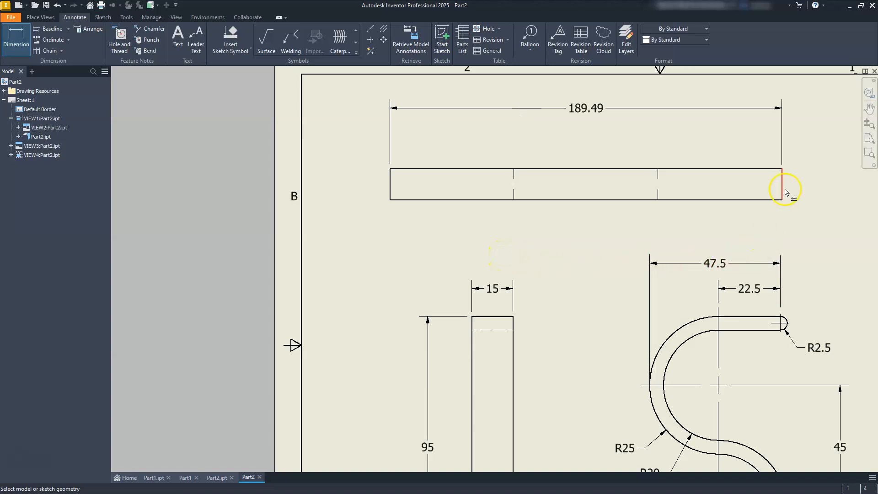
# Step: Dimension the flat pattern from its right end to the nearest bend line and between both bend lines, aligned below the overall length dimension
pyautogui.click(784, 171)
pyautogui.click(658, 171)
pyautogui.click(721, 142)
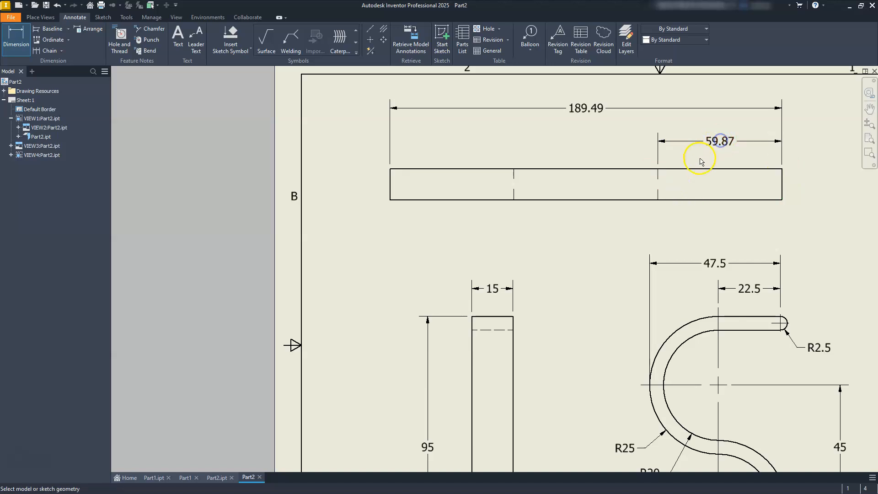
pyautogui.click(657, 171)
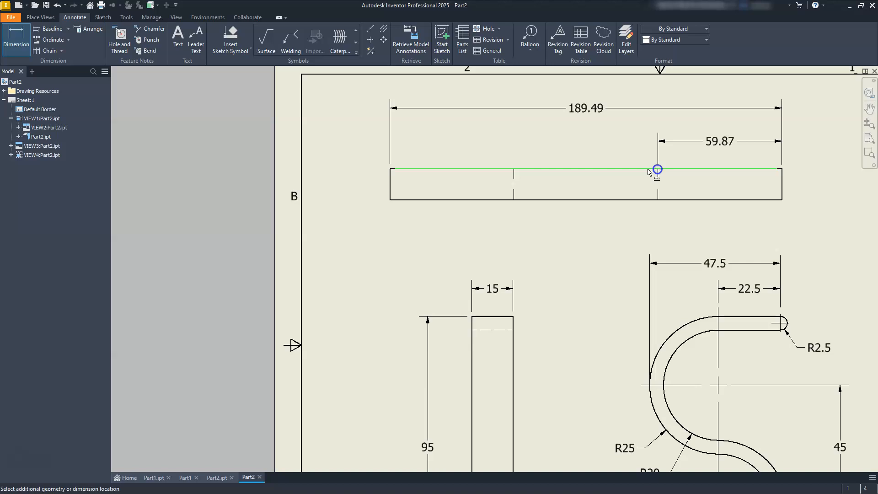
pyautogui.click(514, 170)
pyautogui.click(574, 135)
pyautogui.moveTo(587, 139)
pyautogui.mouseDown()
pyautogui.moveTo(590, 156)
pyautogui.moveTo(688, 144)
pyautogui.moveTo(587, 145)
pyautogui.mouseUp()
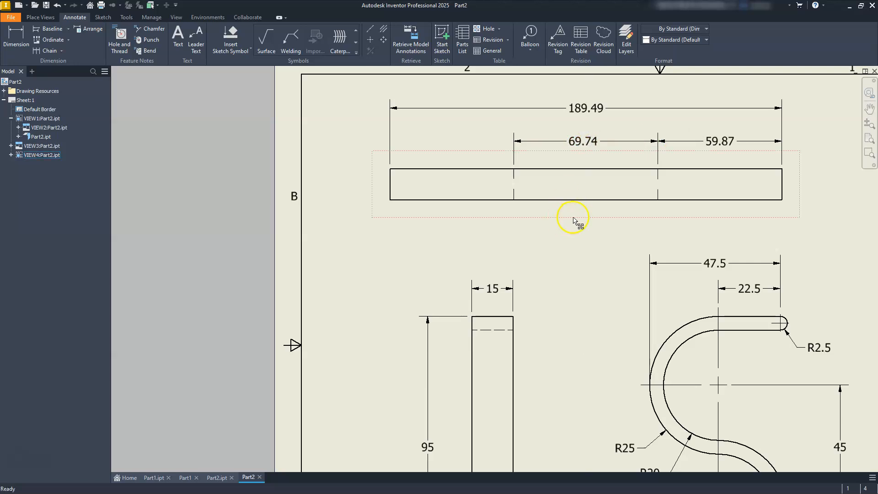
# Step: Dimension the height of the flat pattern's left edge, placed just left of the view
pyautogui.moveTo(480, 248)
pyautogui.mouseDown(button='middle')
pyautogui.moveTo(591, 282)
pyautogui.moveTo(616, 277)
pyautogui.mouseUp(button='middle')
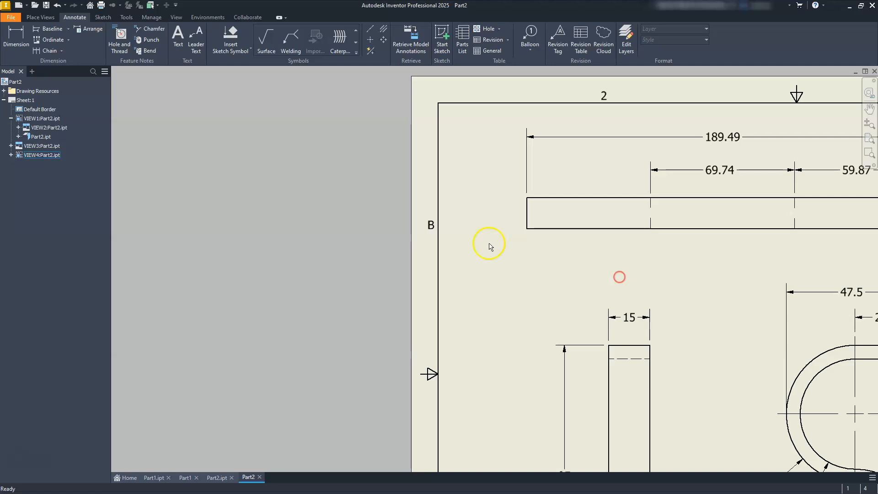
pyautogui.click(10, 32)
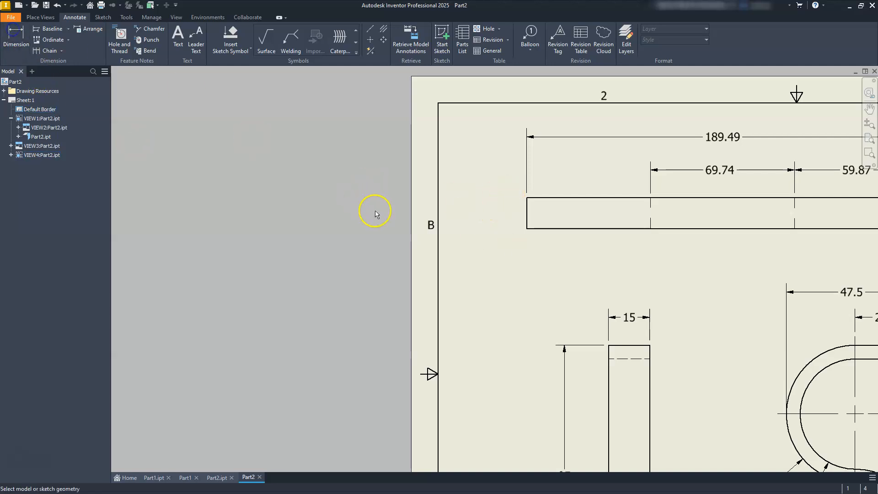
pyautogui.click(526, 201)
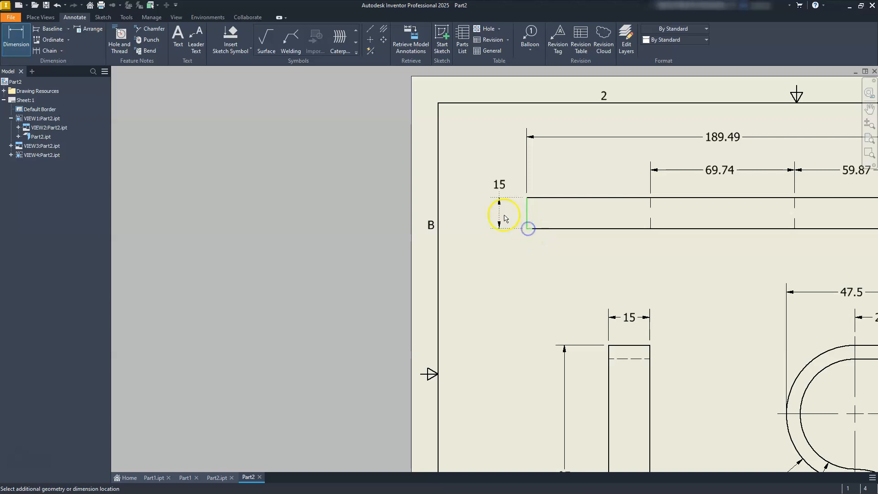
pyautogui.click(499, 220)
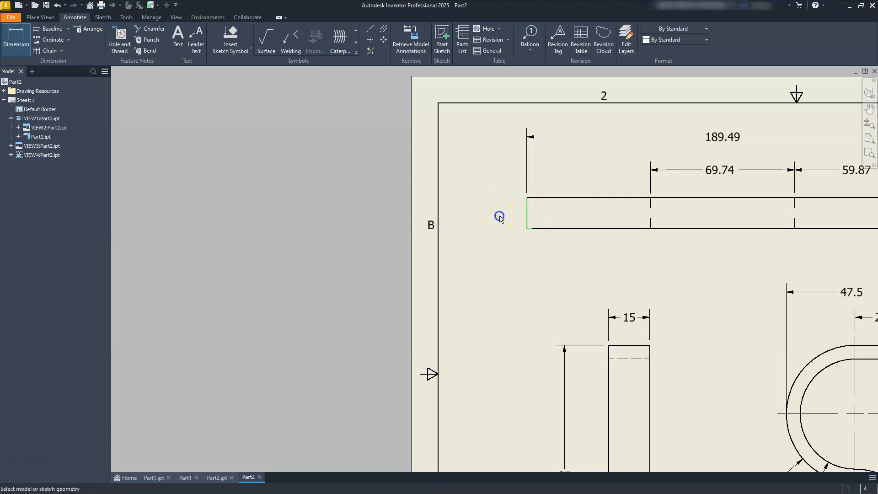
pyautogui.press('Escape')
# Step: Set the tolerance method of the flat pattern's height dimension to Reference
pyautogui.click(502, 202)
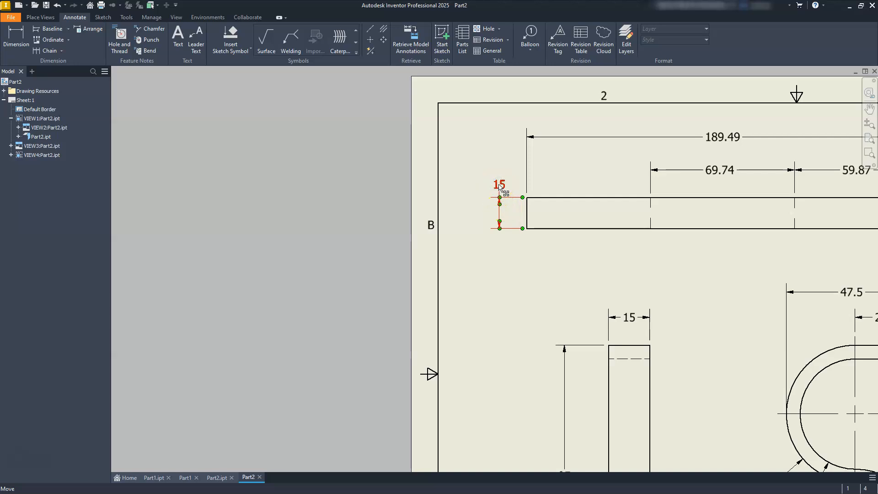
pyautogui.doubleClick(500, 188)
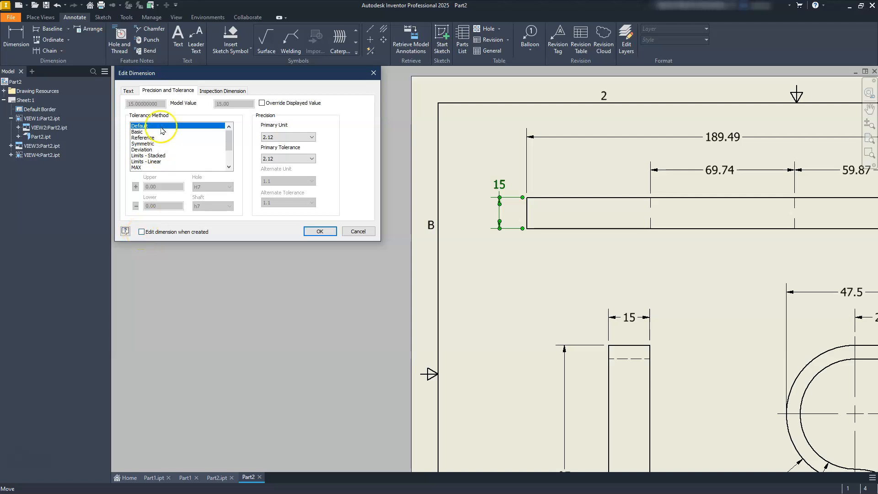
pyautogui.moveTo(216, 74)
pyautogui.mouseDown()
pyautogui.moveTo(507, 144)
pyautogui.moveTo(542, 144)
pyautogui.mouseUp()
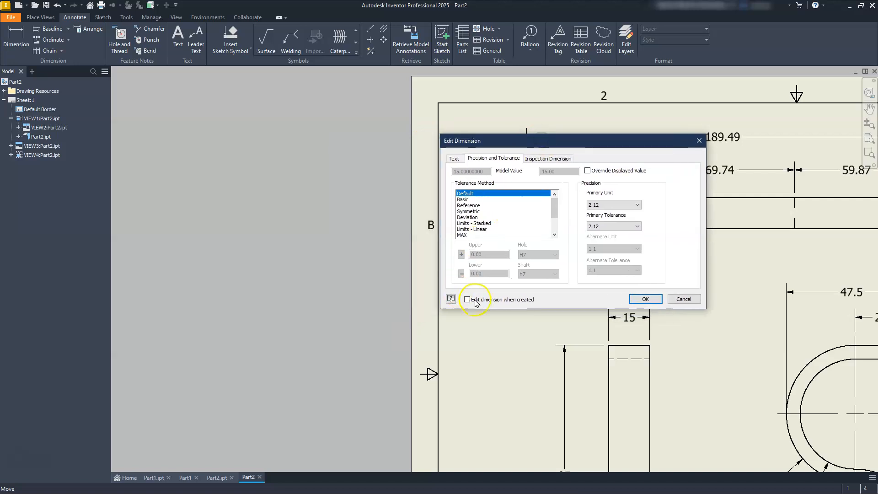
pyautogui.click(455, 160)
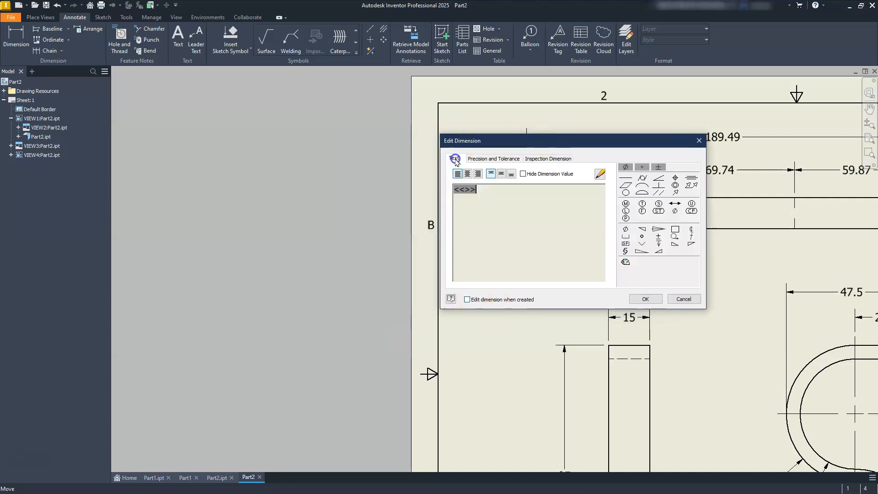
pyautogui.moveTo(504, 148); pyautogui.dragTo(521, 246)
pyautogui.click(502, 257)
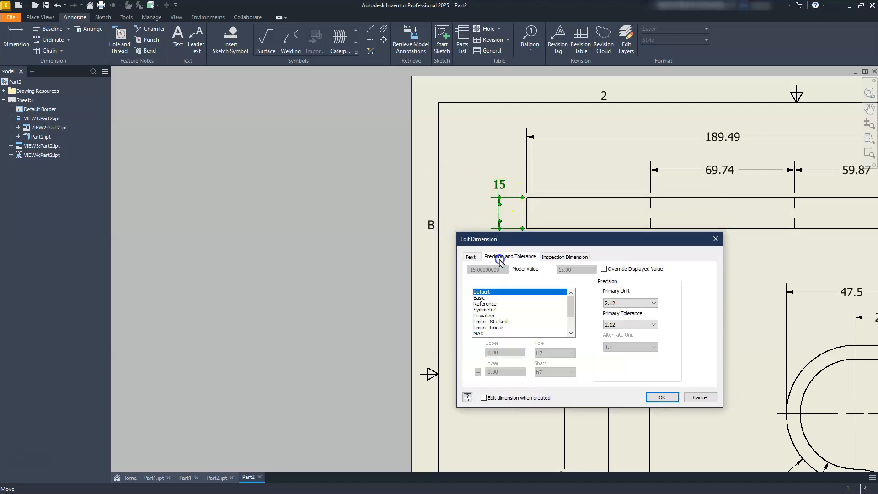
pyautogui.click(483, 303)
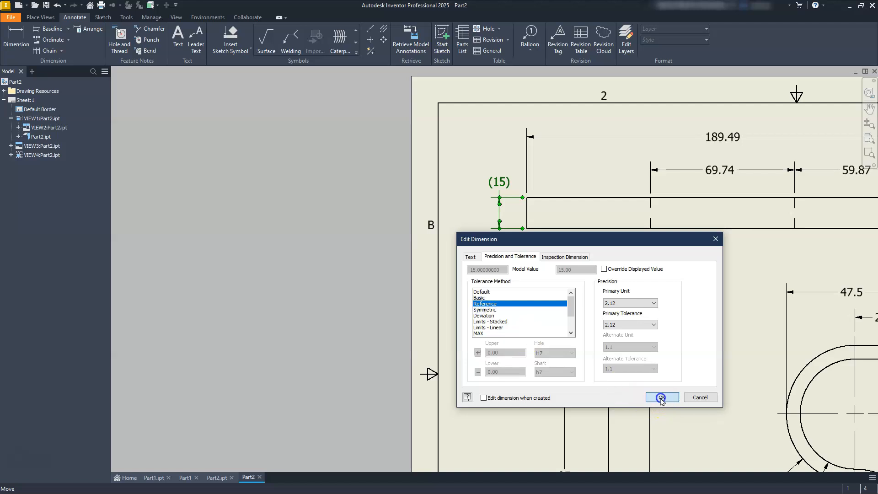
pyautogui.click(662, 397)
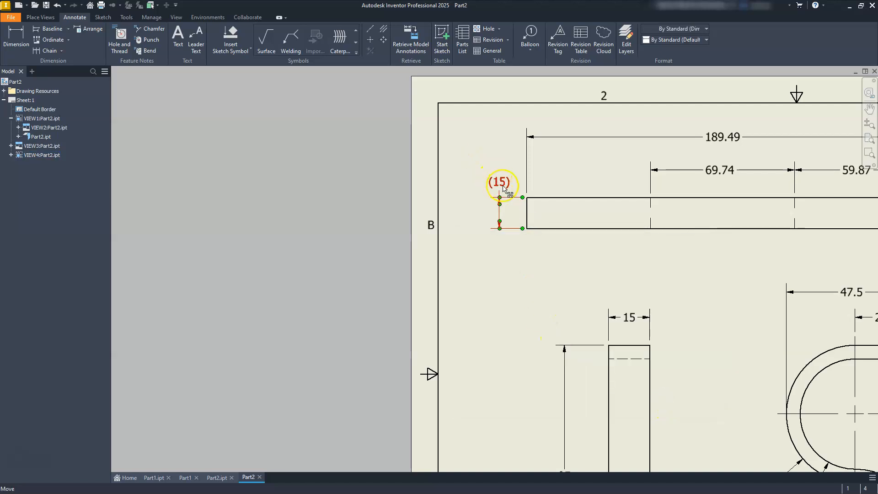
# Step: Move the flat pattern's height dimension text farther left so it sits on a short leader beside the view
pyautogui.click(475, 202)
pyautogui.click(502, 185)
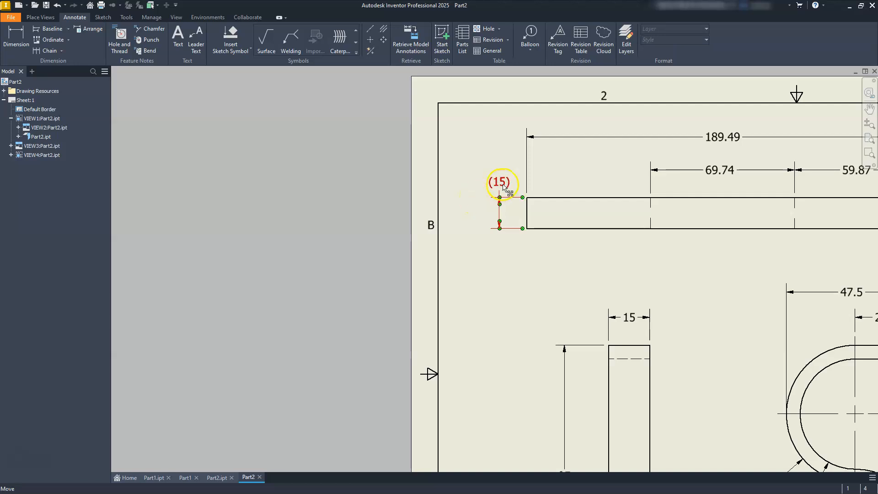
pyautogui.moveTo(502, 182); pyautogui.dragTo(466, 191)
# Step: Move the flat pattern view and its dimensions slightly upward on the sheet
pyautogui.scroll(-3, 466, 192)
pyautogui.scroll(3, 533, 215)
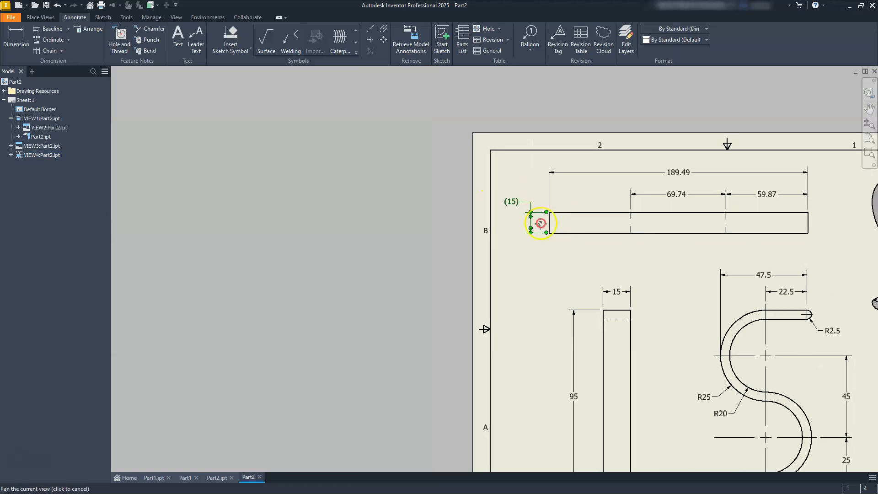
pyautogui.scroll(-3, 549, 187)
pyautogui.click(551, 189)
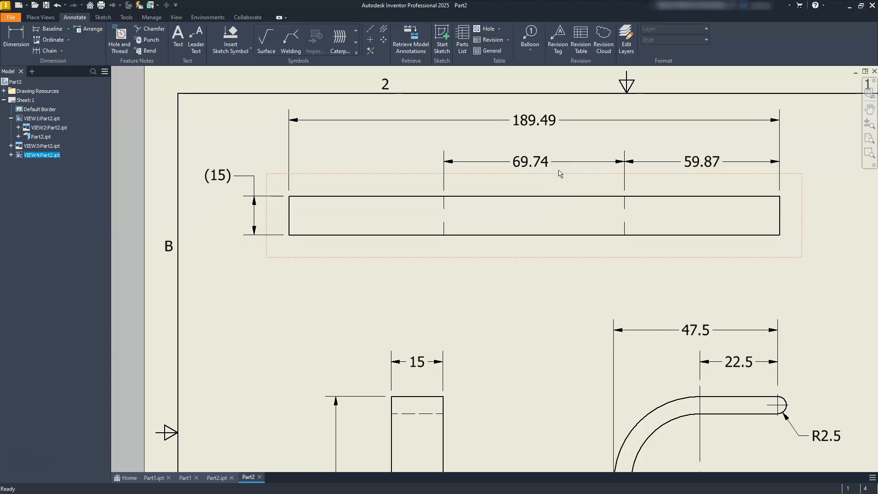
pyautogui.click(506, 282)
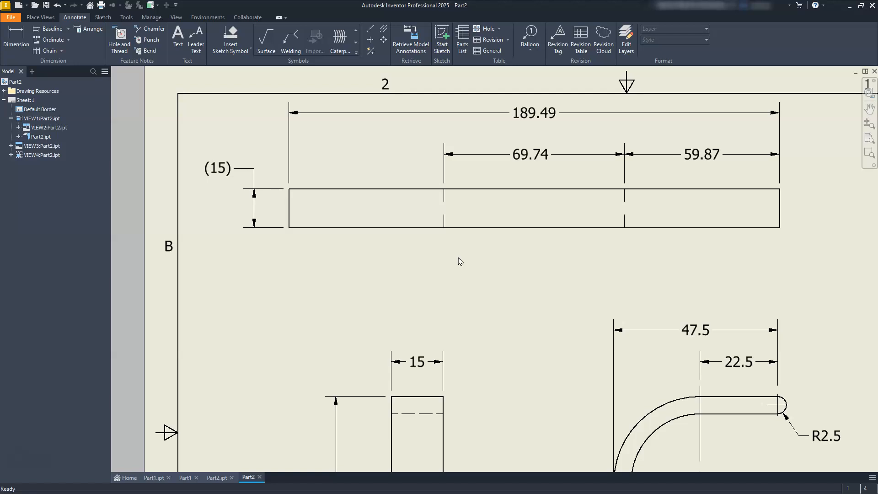
# Step: Start a text note in a box just below the flat pattern view and enter FLAT PATTERN
pyautogui.click(176, 37)
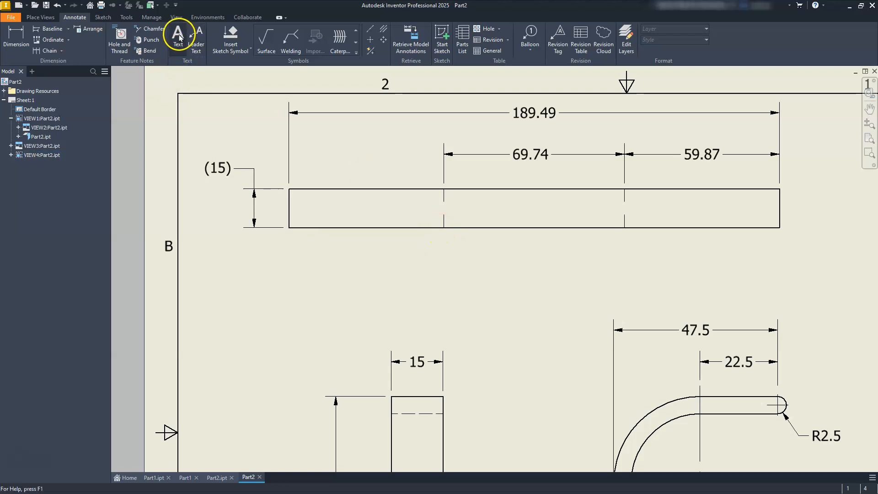
pyautogui.click(176, 36)
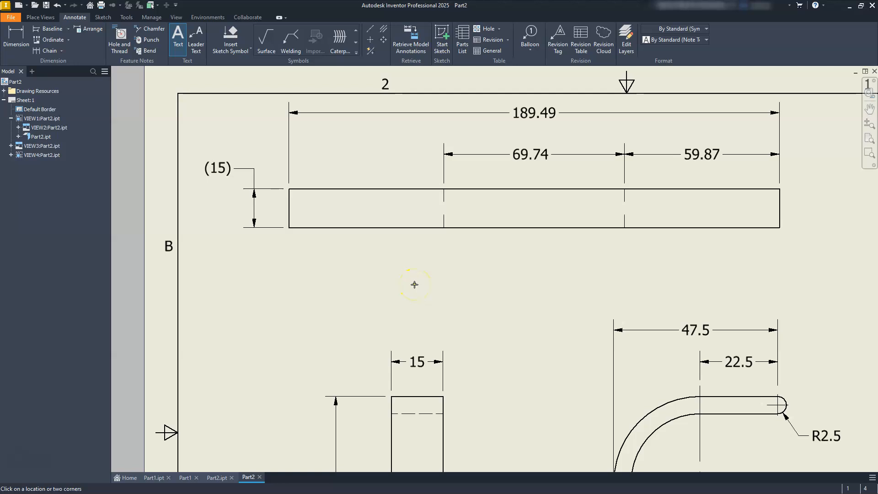
pyautogui.moveTo(426, 243); pyautogui.dragTo(645, 281)
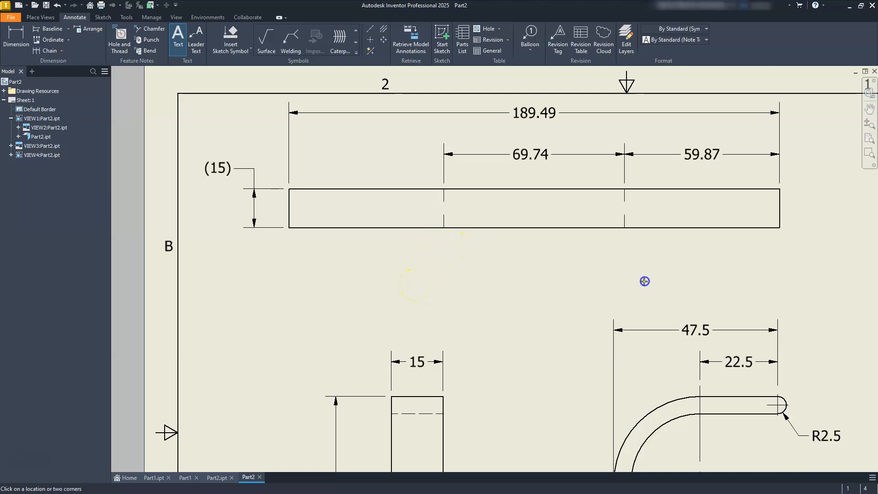
pyautogui.click(398, 301)
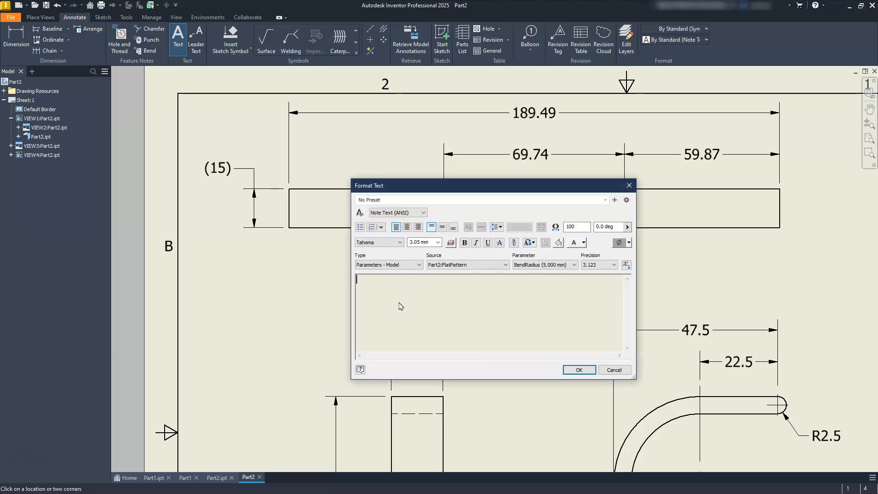
pyautogui.click(410, 242)
pyautogui.click(458, 289)
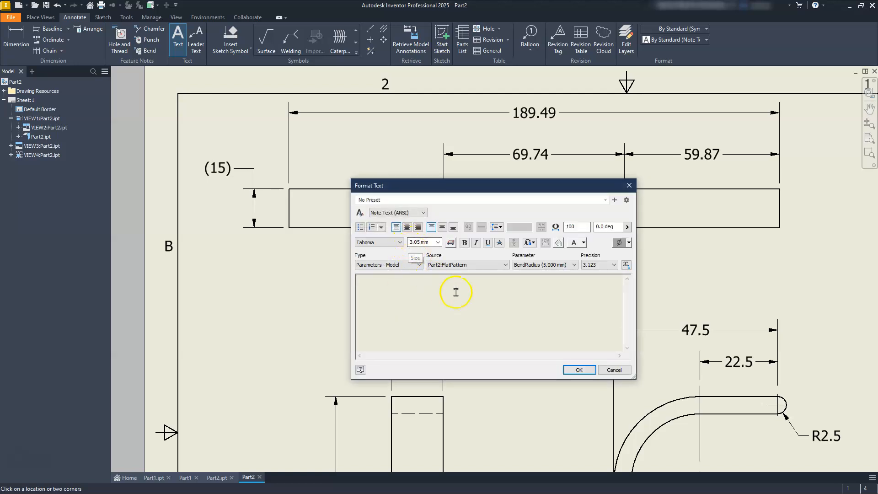
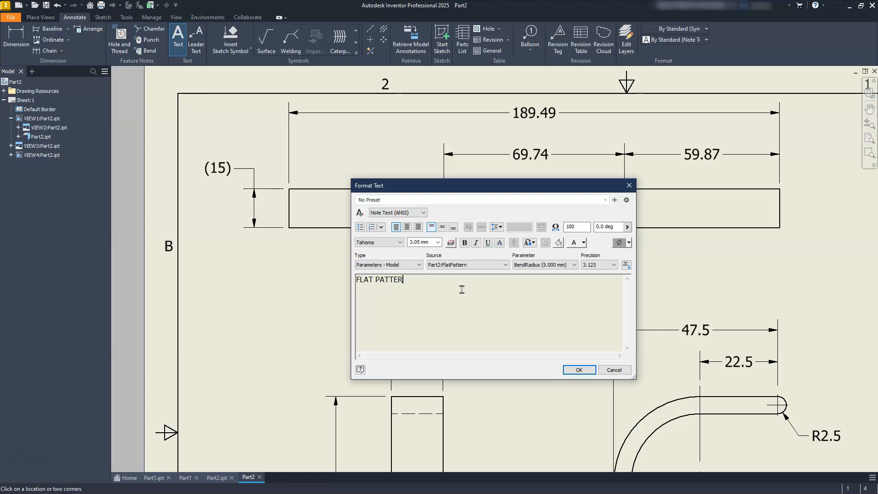
# Step: Underline the FLAT PATTERN text, add an underlined space after it, and place the note
pyautogui.moveTo(423, 287); pyautogui.dragTo(329, 284)
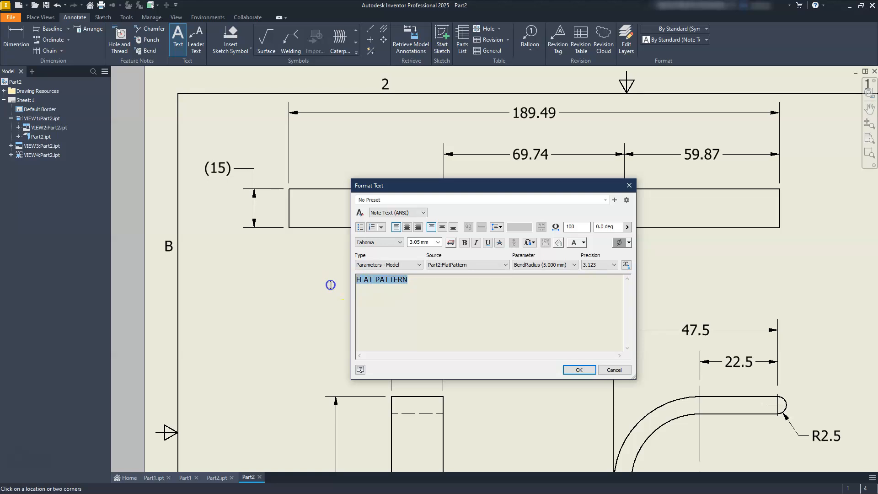
pyautogui.click(487, 243)
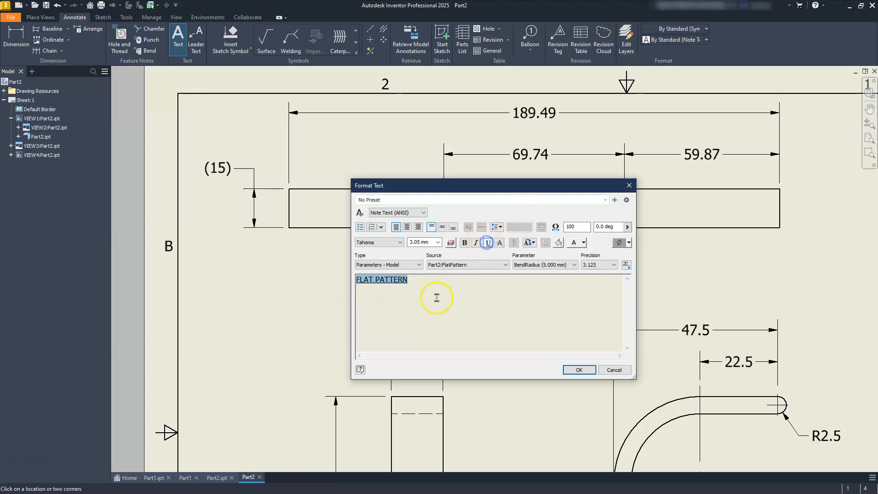
pyautogui.click(413, 279)
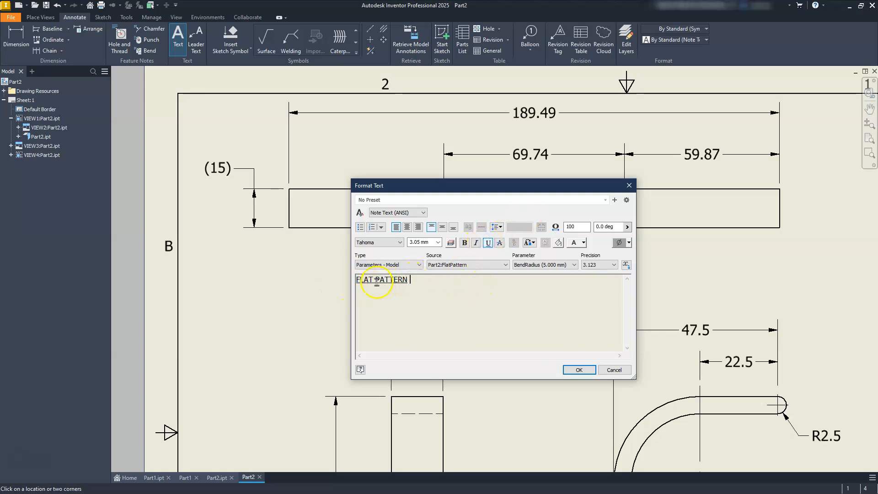
pyautogui.click(405, 281)
pyautogui.click(578, 369)
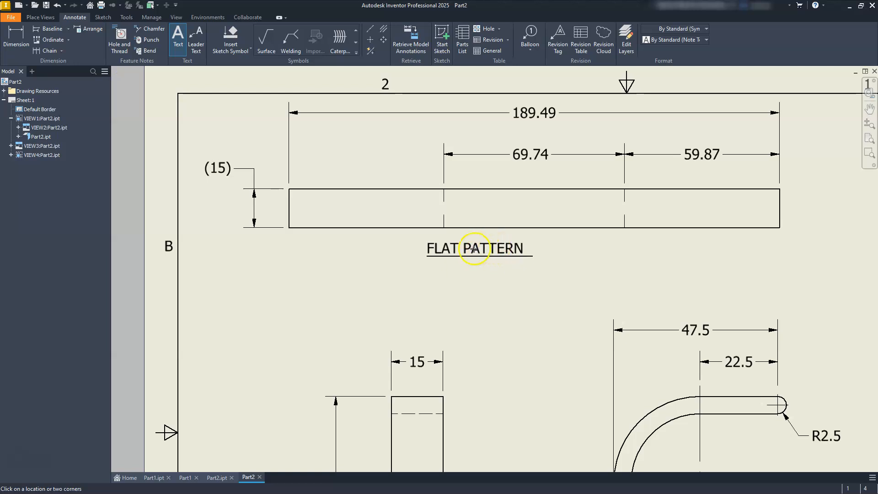
pyautogui.click(469, 267)
pyautogui.press('Escape')
pyautogui.press('Escape')
# Step: Add a space before the underlined FLAT PATTERN note text and move the note slightly lower, toward the middle of the flat pattern view
pyautogui.click(486, 244)
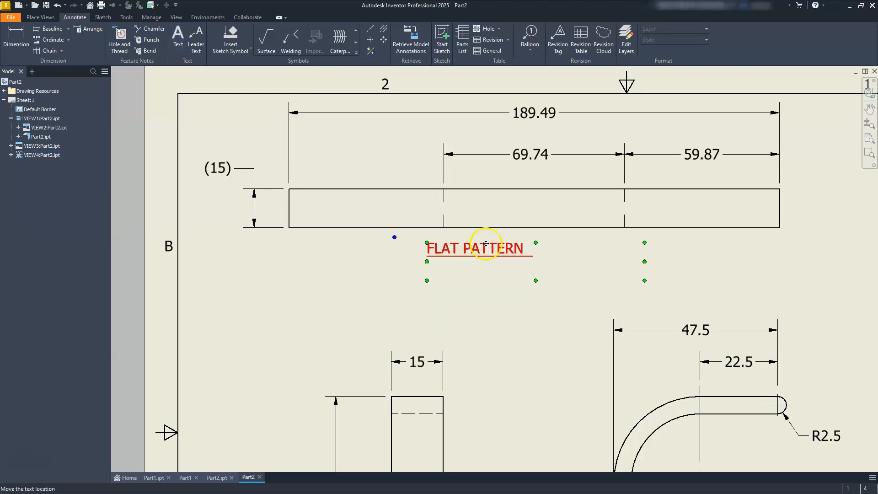
pyautogui.doubleClick(357, 257)
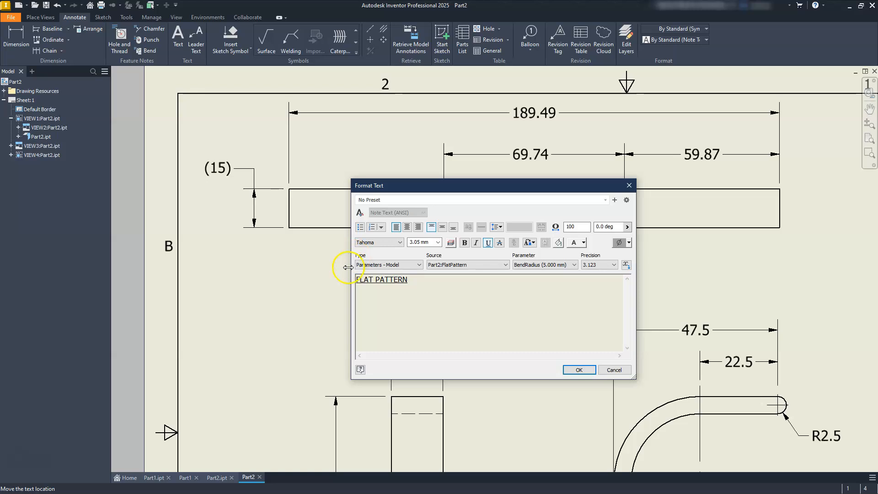
pyautogui.click(361, 280)
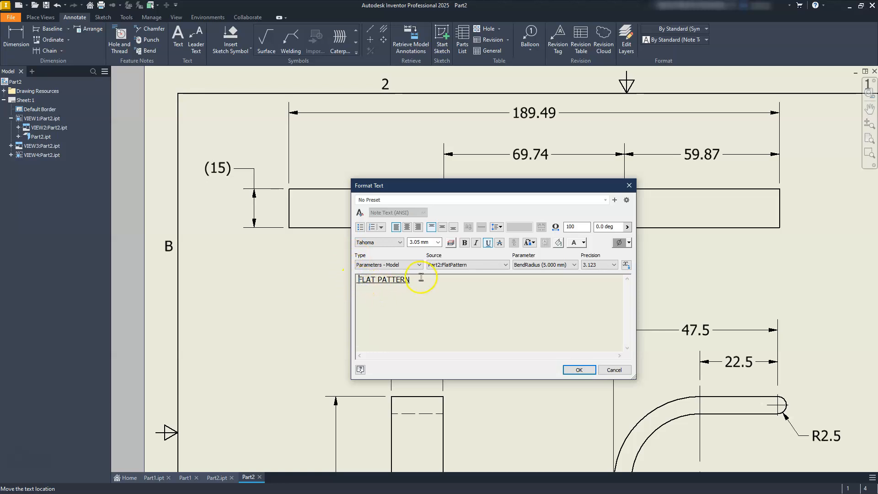
pyautogui.click(579, 370)
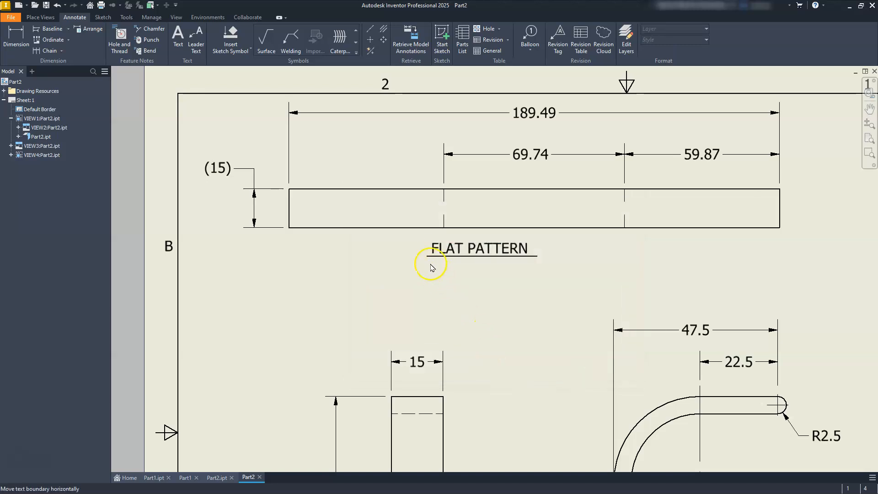
pyautogui.moveTo(488, 248); pyautogui.dragTo(516, 268)
pyautogui.click(455, 273)
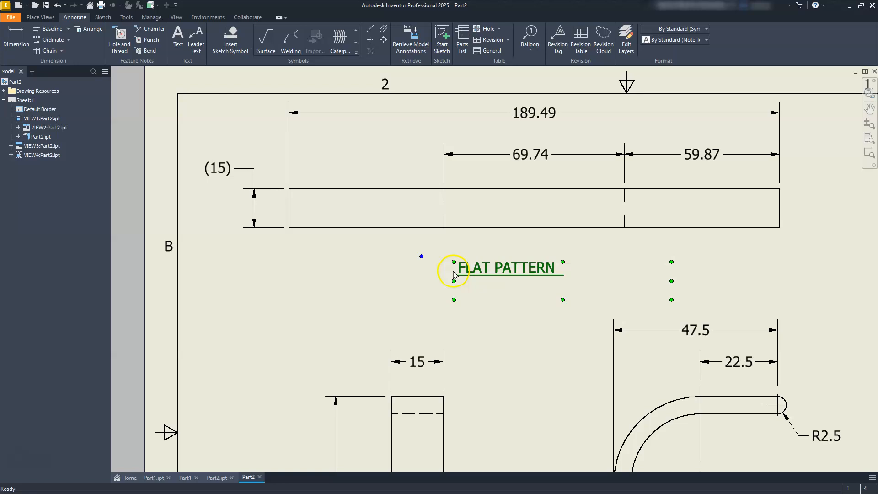
# Step: Set the FLAT PATTERN note's text height to 3.17 mm and move the note farther below the flat pattern view
pyautogui.doubleClick(504, 267)
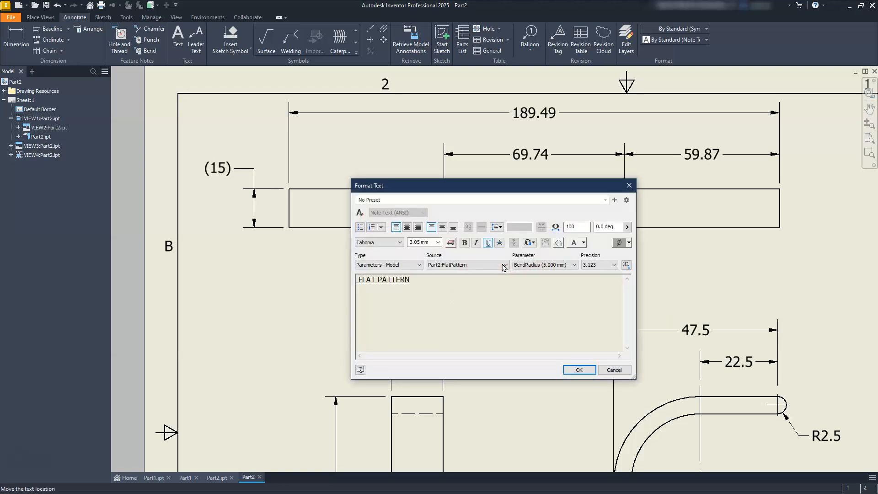
pyautogui.click(438, 243)
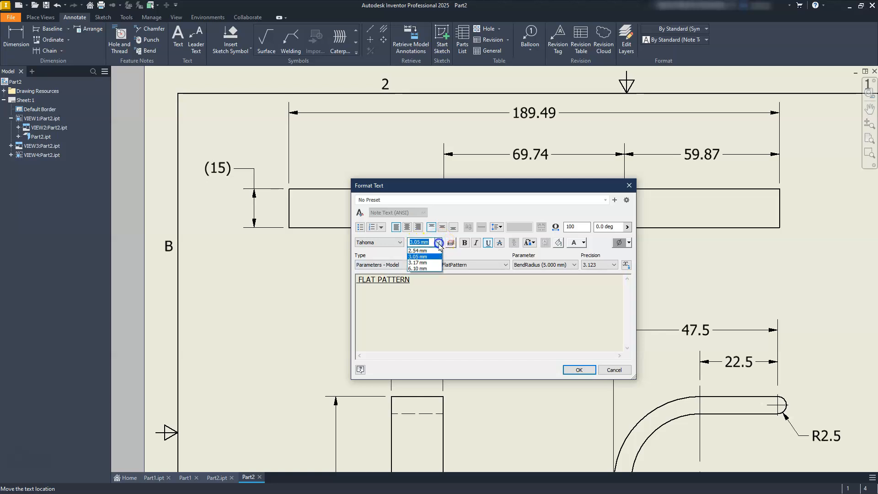
pyautogui.click(417, 263)
pyautogui.moveTo(441, 288); pyautogui.dragTo(325, 284)
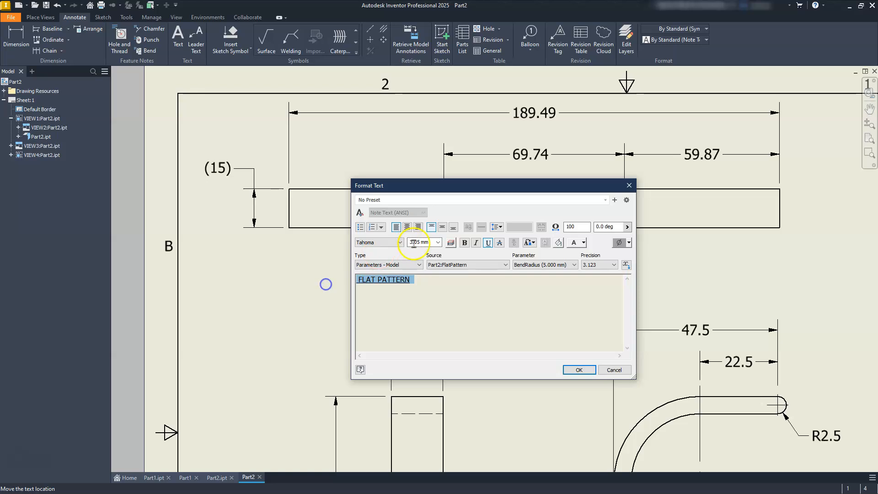
pyautogui.click(440, 243)
pyautogui.click(417, 262)
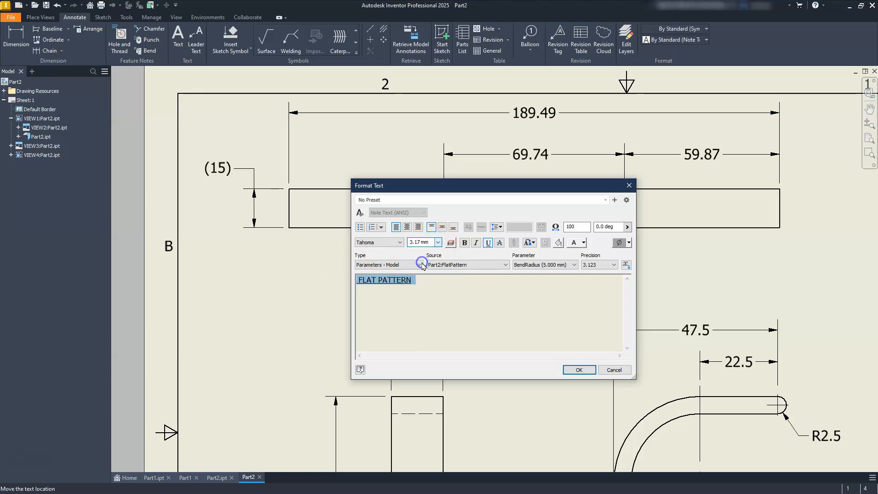
pyautogui.click(569, 370)
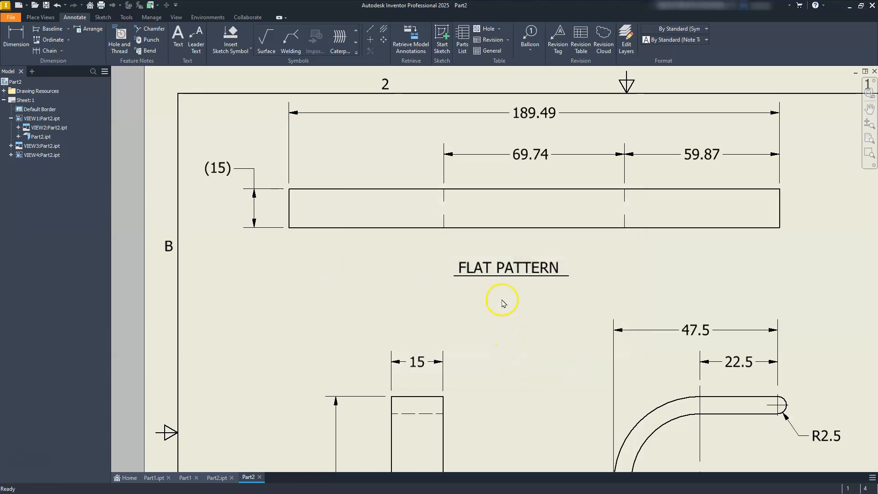
pyautogui.moveTo(512, 267); pyautogui.dragTo(504, 300)
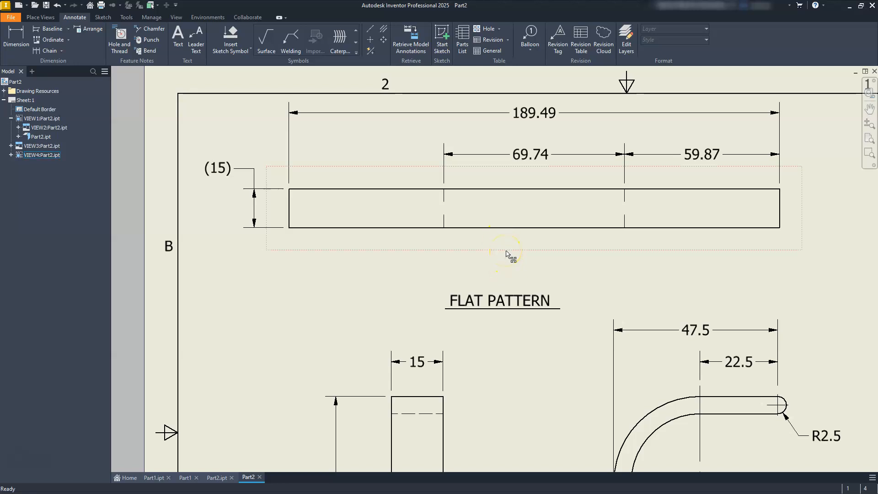
# Step: Edit the flat pattern drawing view, set its view identifier to FLAT PATTERN, and turn on its label
pyautogui.click(506, 248)
pyautogui.doubleClick(507, 250)
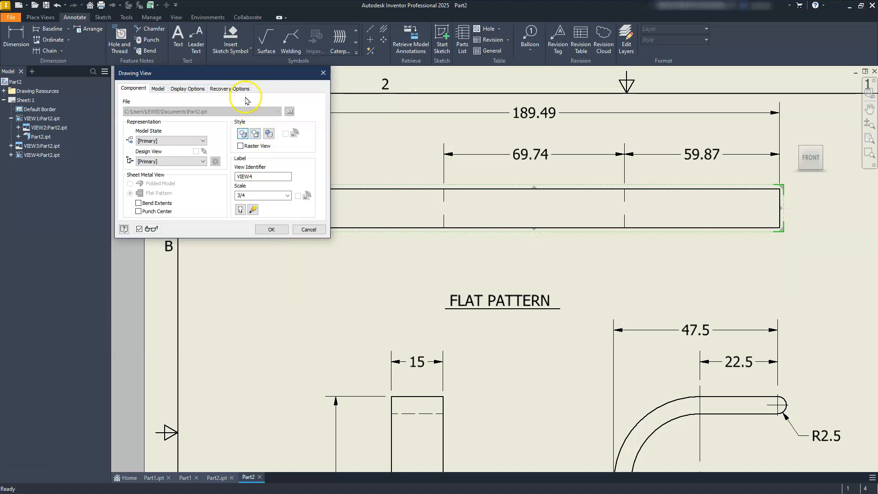
pyautogui.moveTo(243, 75)
pyautogui.mouseDown()
pyautogui.moveTo(535, 145)
pyautogui.moveTo(529, 112)
pyautogui.mouseUp()
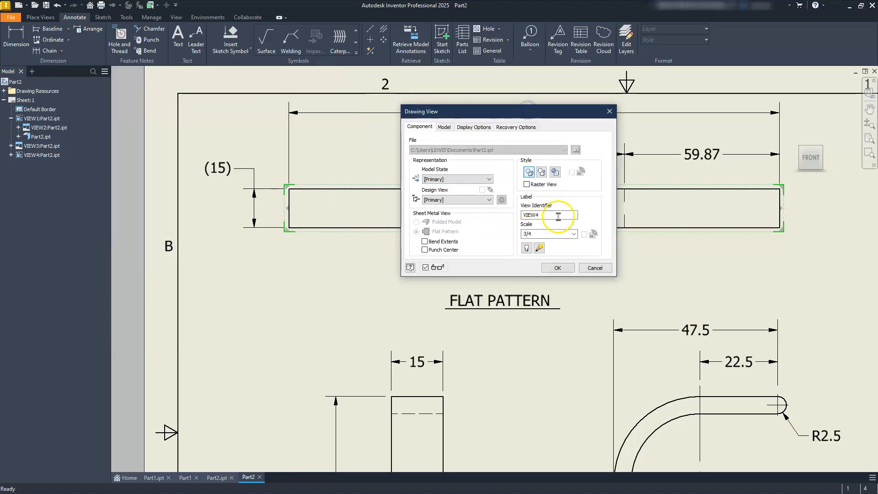
pyautogui.moveTo(543, 217); pyautogui.dragTo(514, 217)
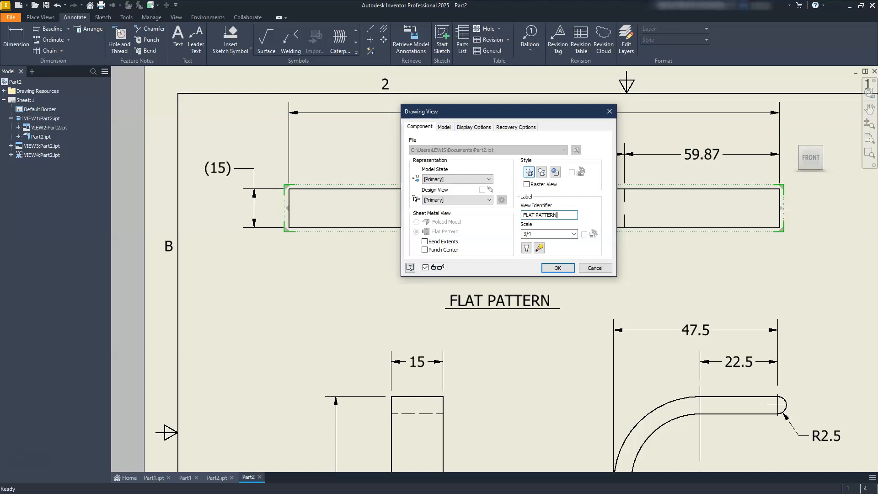
pyautogui.click(527, 248)
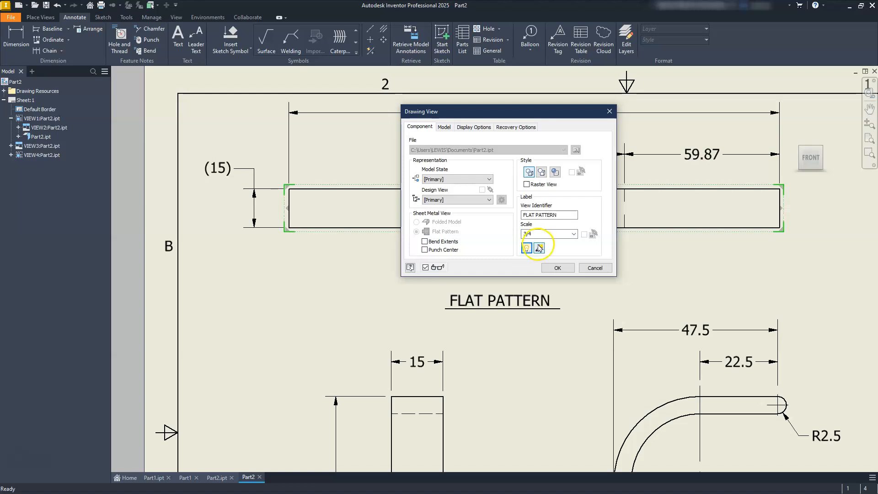
# Step: Remove the SCALE line from the view's label text, add a space before and after the FLAT PATTERN identifier, and apply the view changes
pyautogui.click(540, 249)
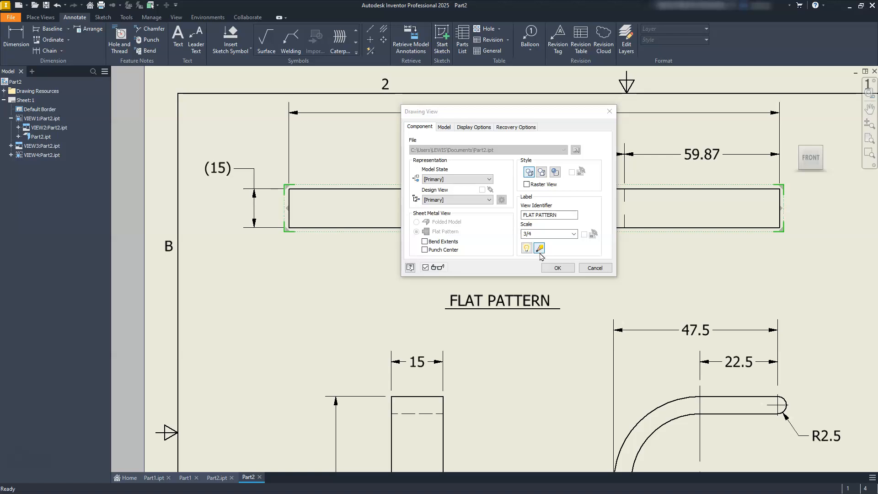
pyautogui.moveTo(477, 187); pyautogui.dragTo(444, 160)
pyautogui.click(499, 259)
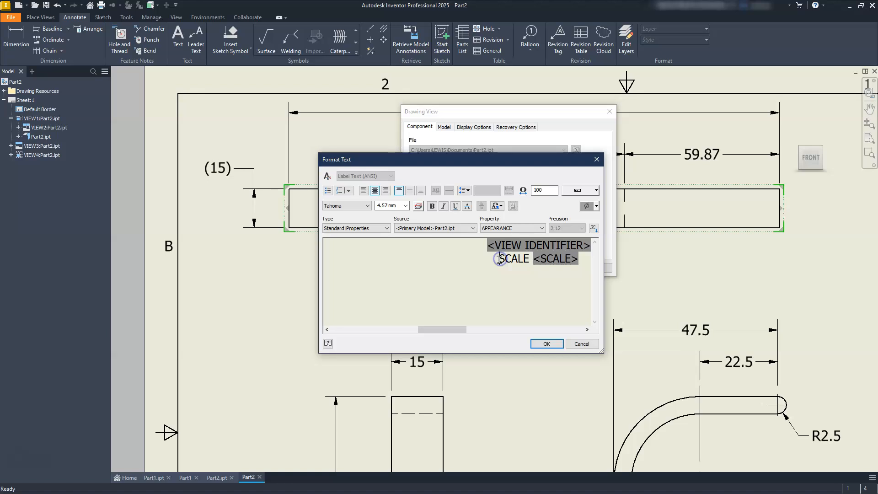
pyautogui.tripleClick(499, 259)
pyautogui.moveTo(584, 259); pyautogui.dragTo(492, 264)
pyautogui.click(489, 126)
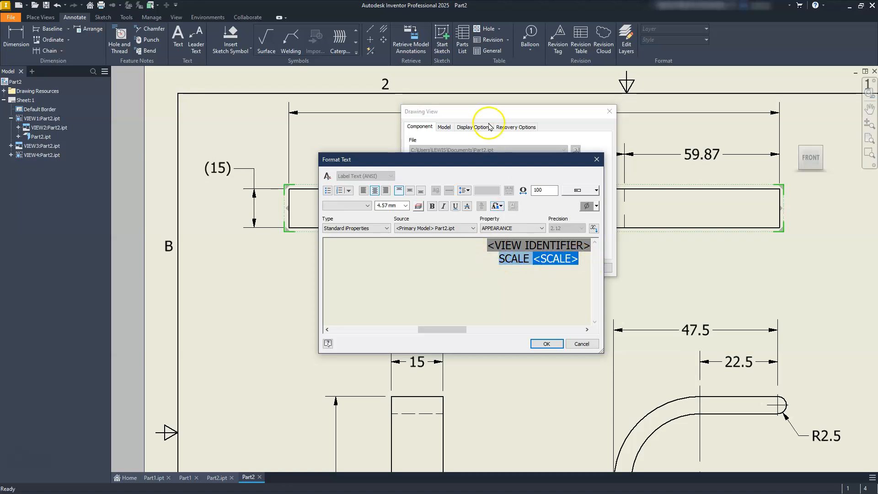
pyautogui.press('Delete')
pyautogui.press('BackSpace')
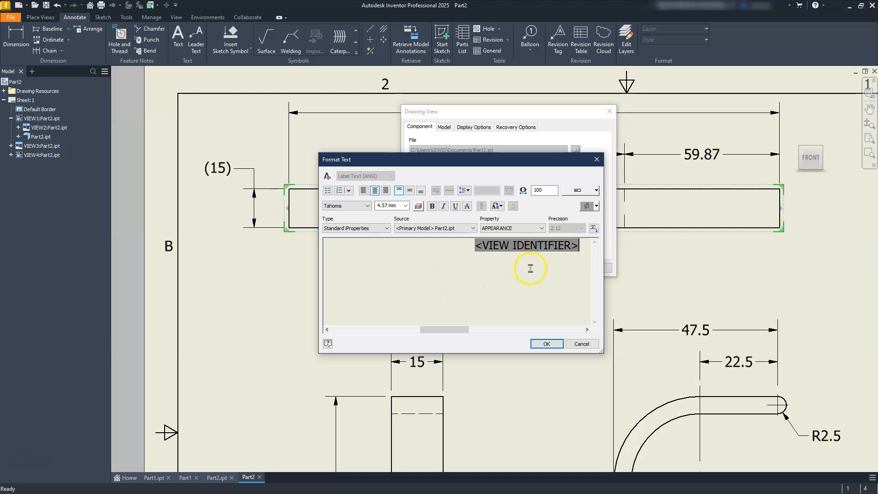
pyautogui.click(550, 344)
pyautogui.click(523, 215)
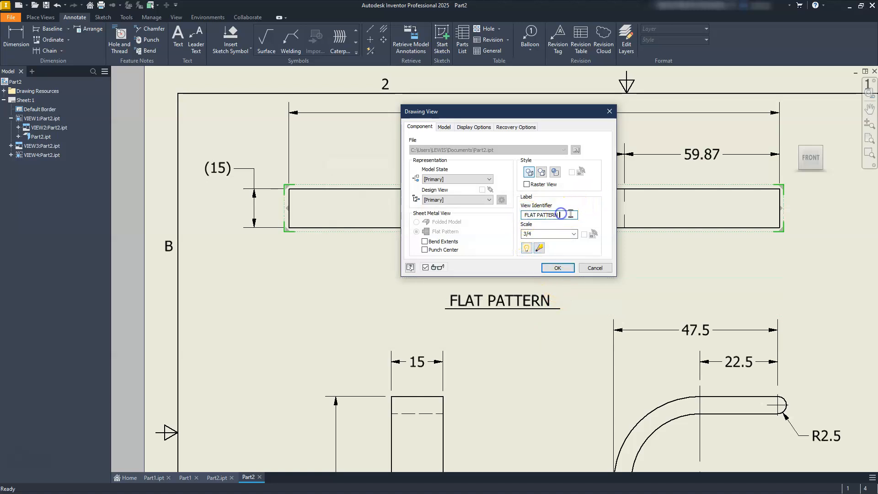
pyautogui.click(558, 268)
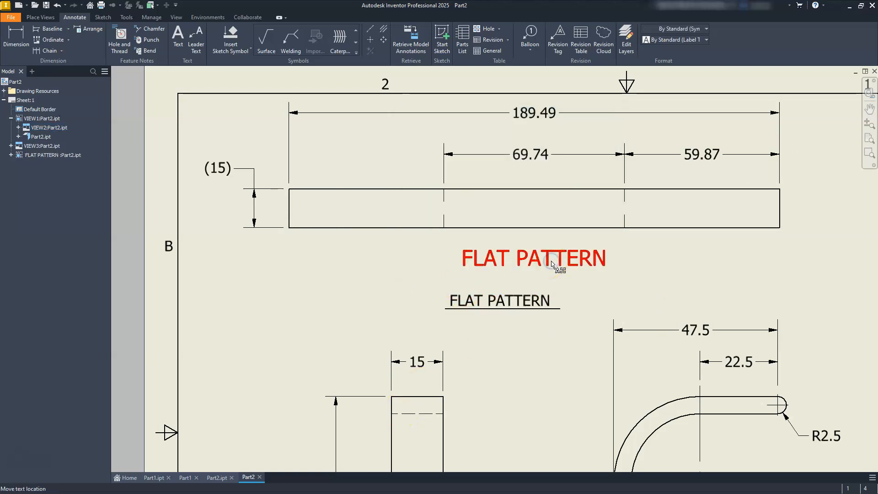
# Step: Underline the view identifier text in the flat pattern view's label
pyautogui.doubleClick(550, 265)
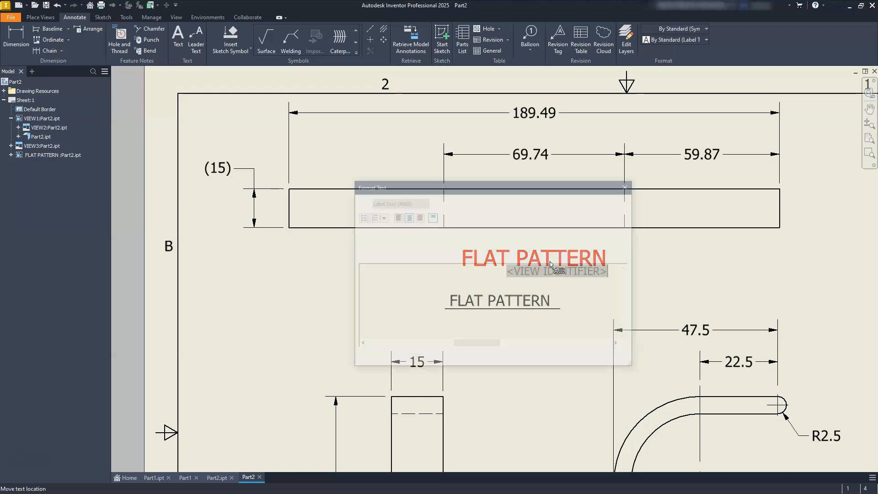
pyautogui.click(526, 257)
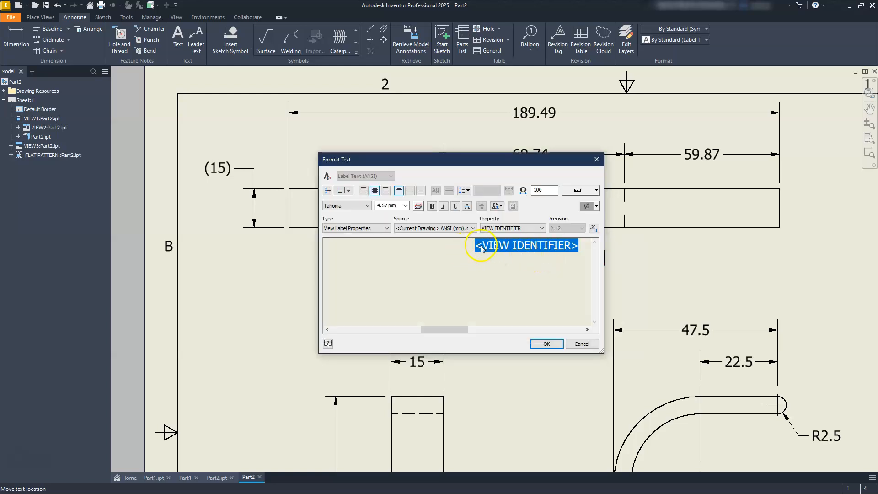
pyautogui.click(456, 206)
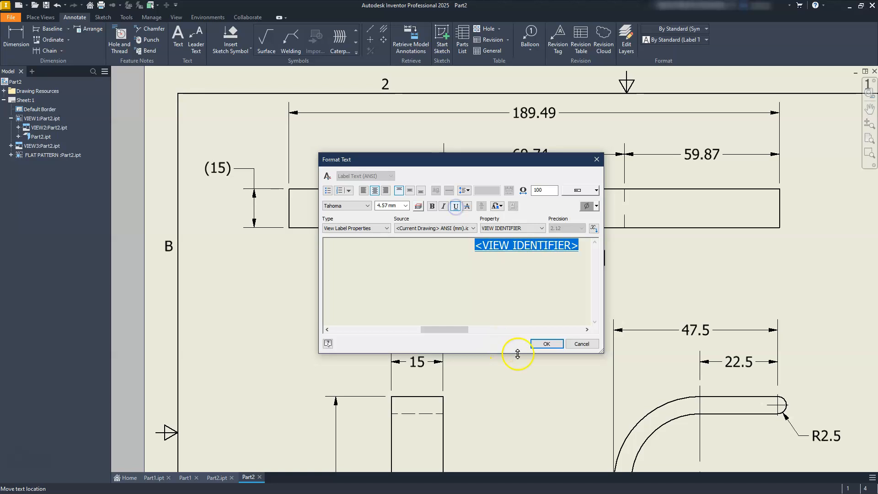
pyautogui.click(545, 344)
# Step: Set the text height of the separate FLAT PATTERN note to 6.10 mm
pyautogui.click(507, 300)
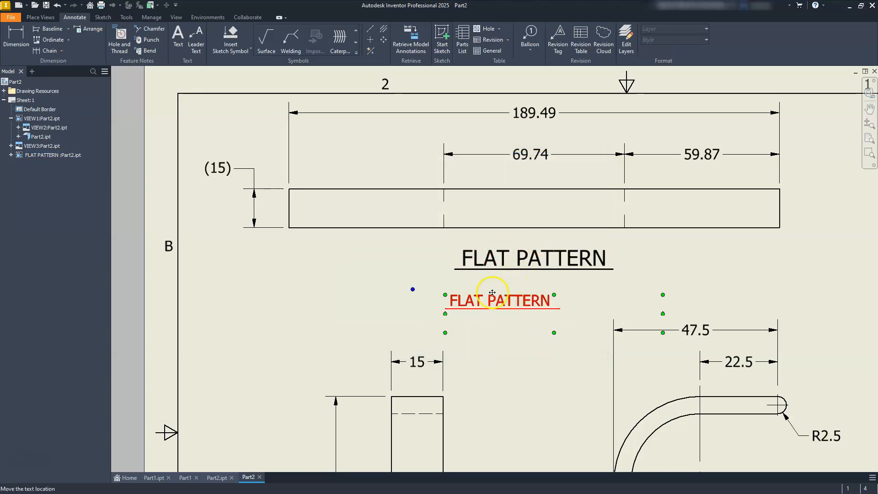
pyautogui.doubleClick(543, 272)
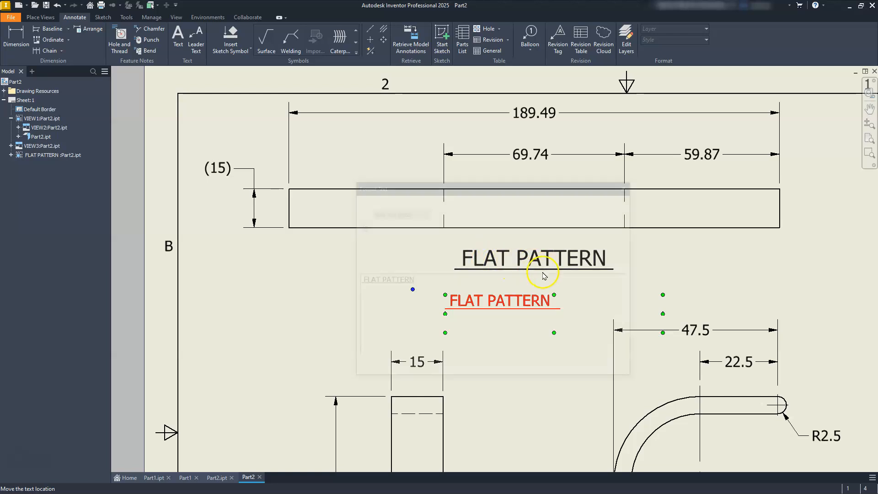
pyautogui.click(405, 217)
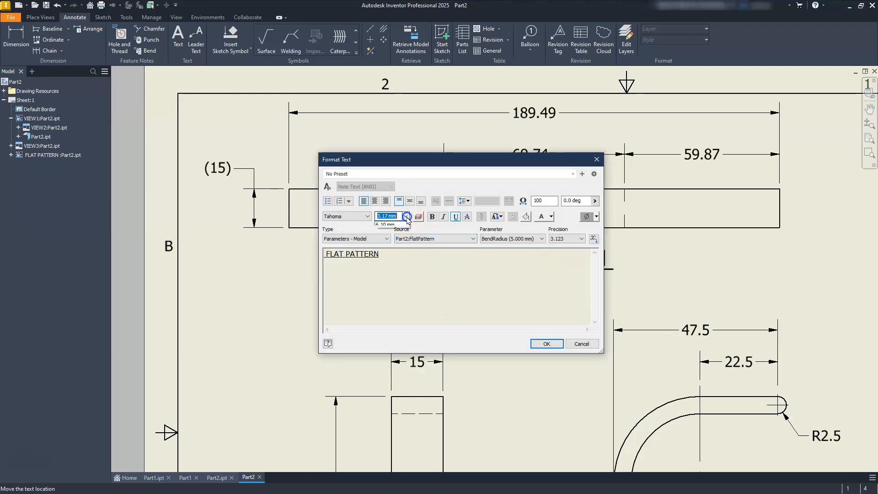
pyautogui.click(398, 246)
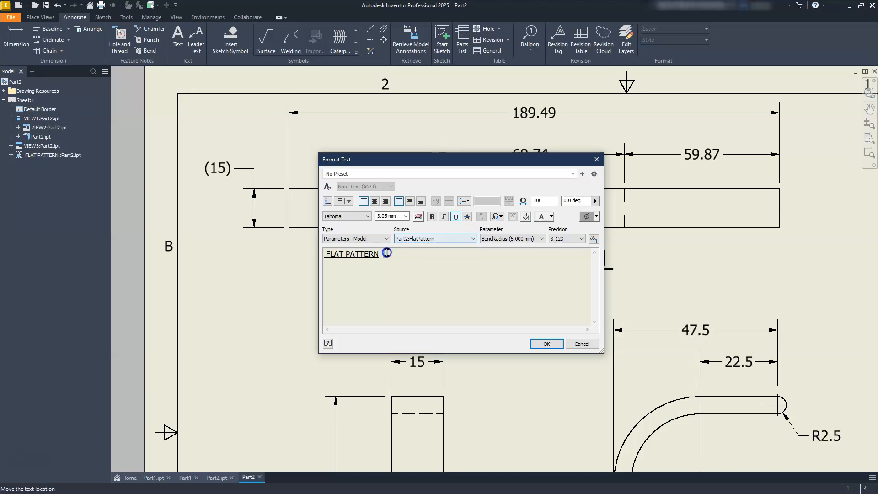
pyautogui.moveTo(383, 255); pyautogui.dragTo(315, 263)
pyautogui.click(406, 216)
pyautogui.click(397, 243)
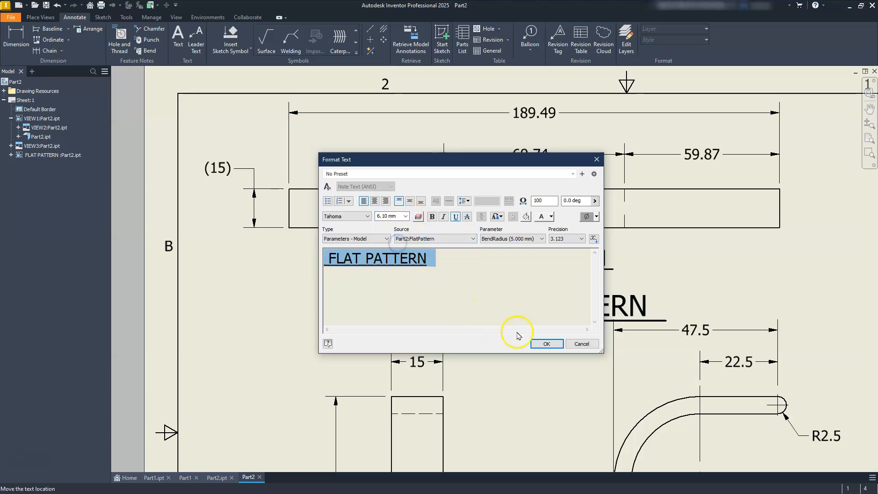
pyautogui.click(548, 343)
# Step: Delete the separate FLAT PATTERN note and move the view's own label slightly lower below the flat pattern
pyautogui.moveTo(509, 312); pyautogui.dragTo(320, 306)
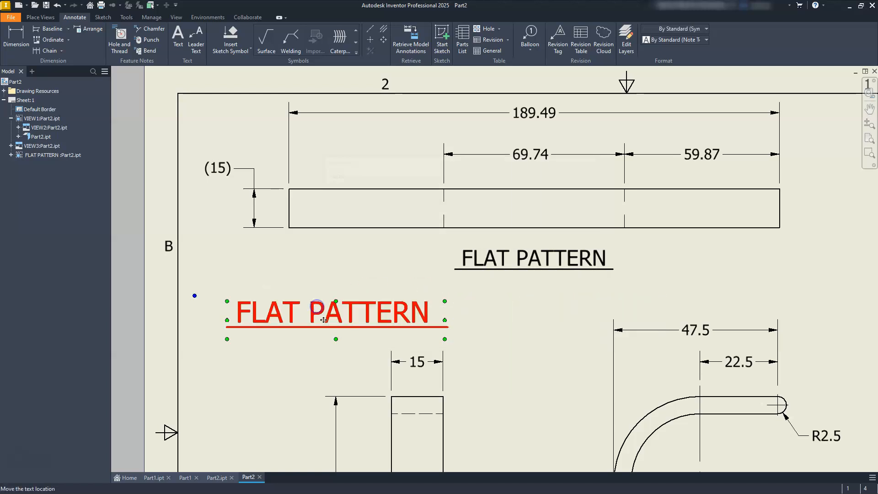
pyautogui.press('Escape')
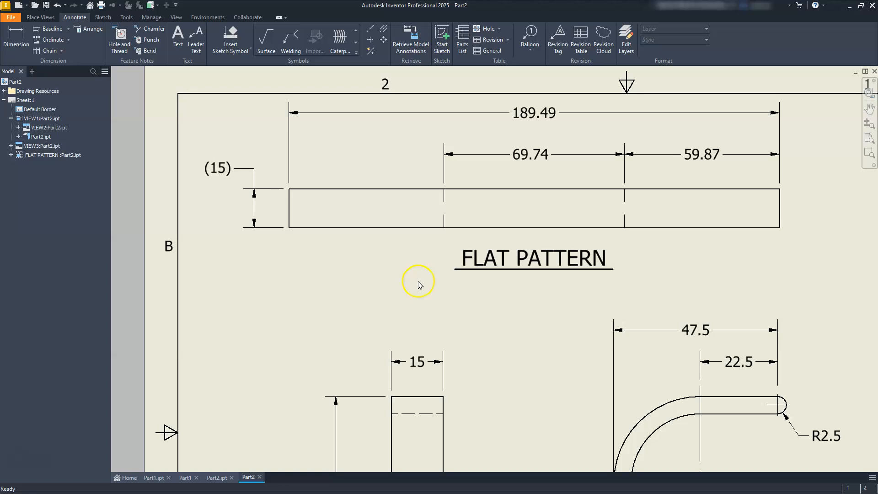
pyautogui.moveTo(534, 259); pyautogui.dragTo(533, 288)
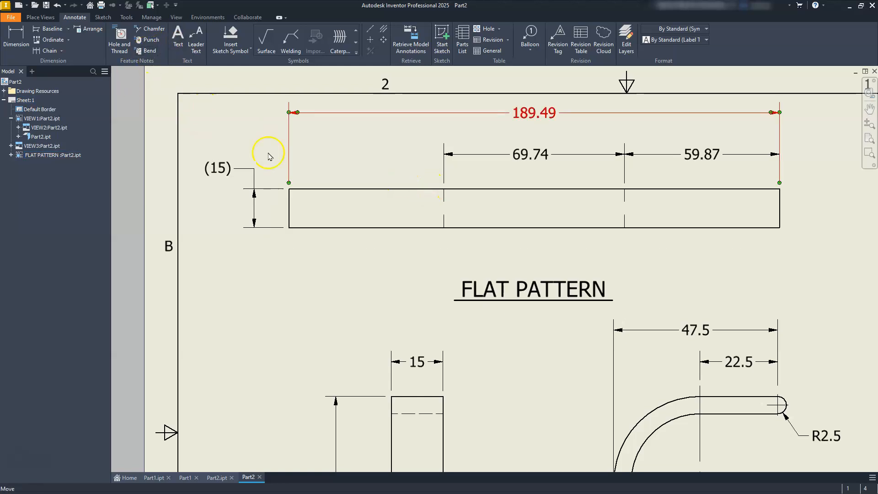
# Step: Add bend notes to both bend centerlines of the flat pattern view
pyautogui.scroll(3, 529, 156)
pyautogui.scroll(-5, 505, 174)
pyautogui.moveTo(503, 180); pyautogui.dragTo(543, 181, button='middle')
pyautogui.click(151, 52)
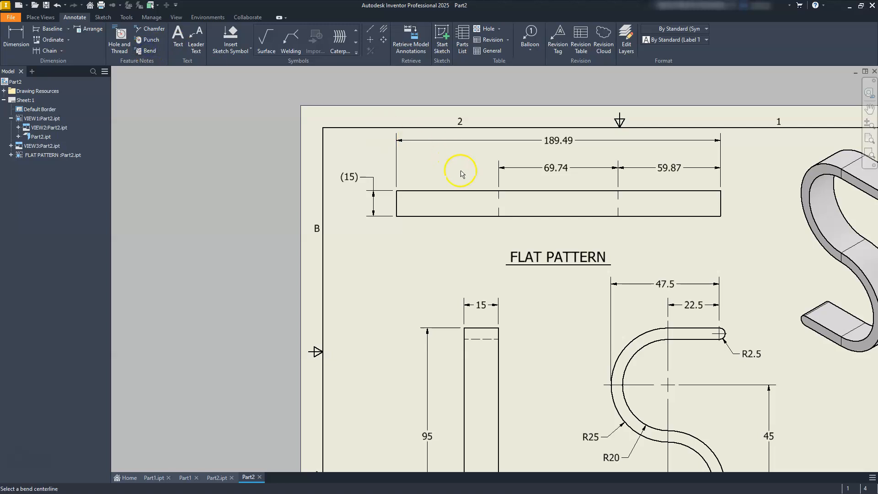
pyautogui.click(499, 214)
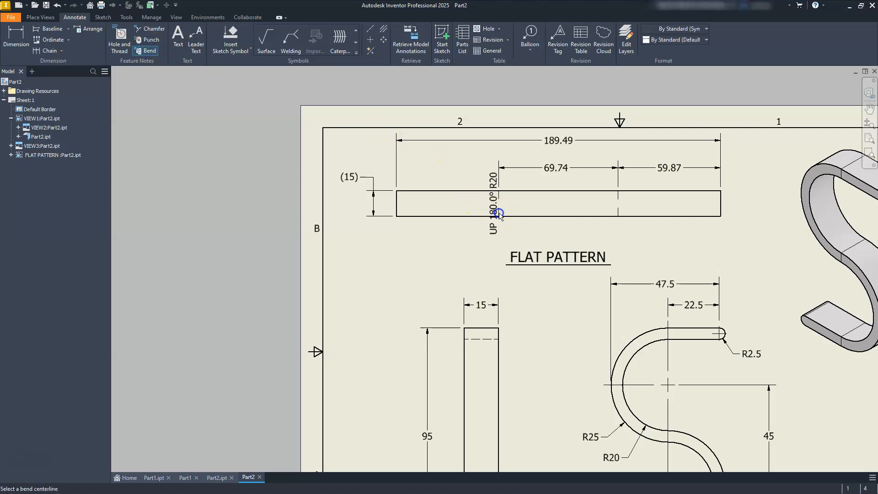
pyautogui.click(618, 211)
pyautogui.press('Escape')
pyautogui.scroll(2, 480, 214)
pyautogui.moveTo(480, 213); pyautogui.dragTo(495, 230, button='middle')
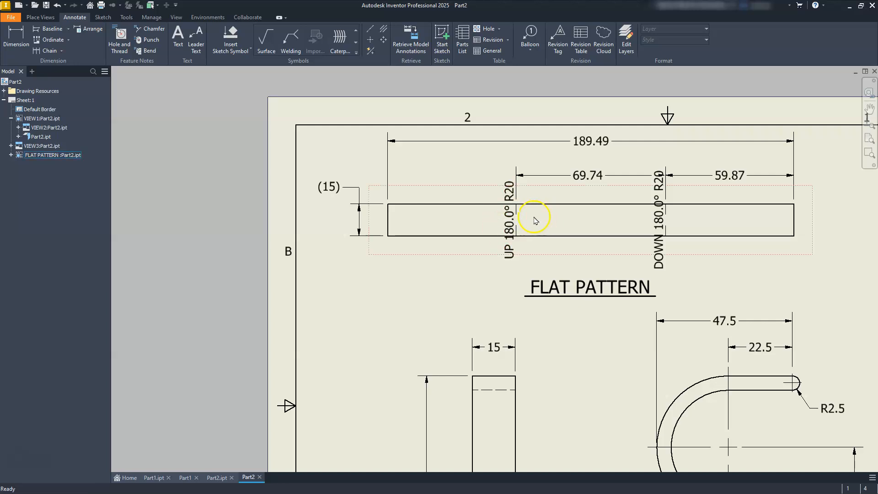
# Step: Move both bend notes off the bend centerlines to just below the flat pattern, one on each outer side
pyautogui.click(509, 226)
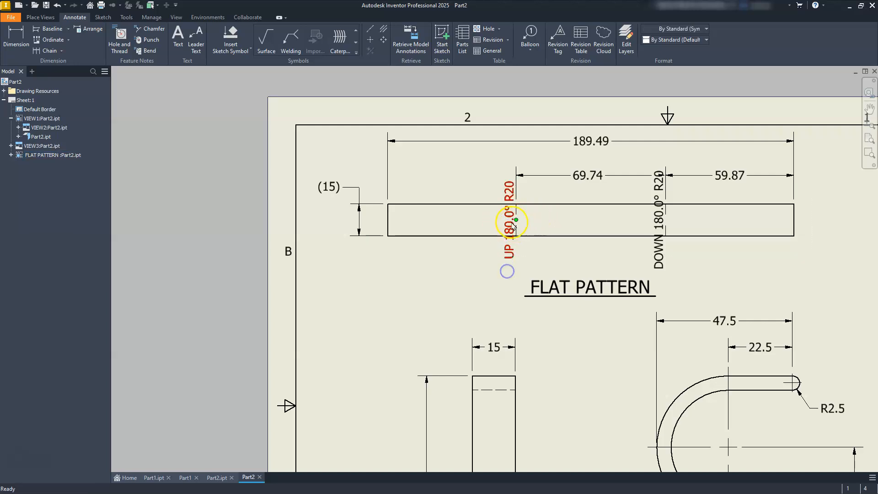
pyautogui.moveTo(519, 225); pyautogui.dragTo(504, 253)
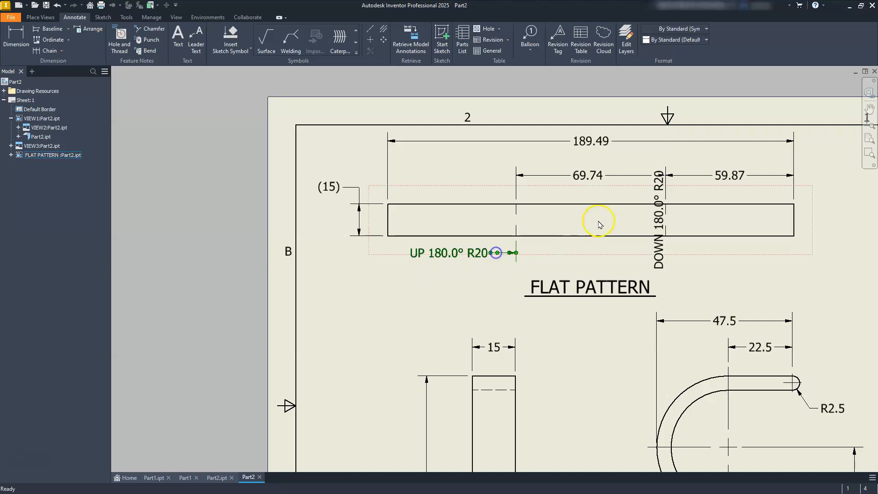
pyautogui.click(666, 230)
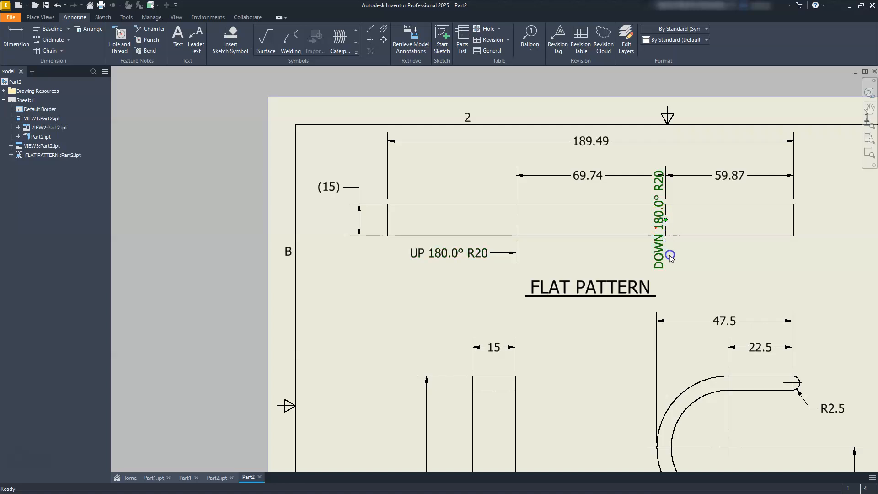
pyautogui.moveTo(670, 243); pyautogui.dragTo(686, 256)
# Step: Examine the repositioned bend notes, the overall drawing layout and the flat pattern's overall length dimension
pyautogui.scroll(3, 540, 276)
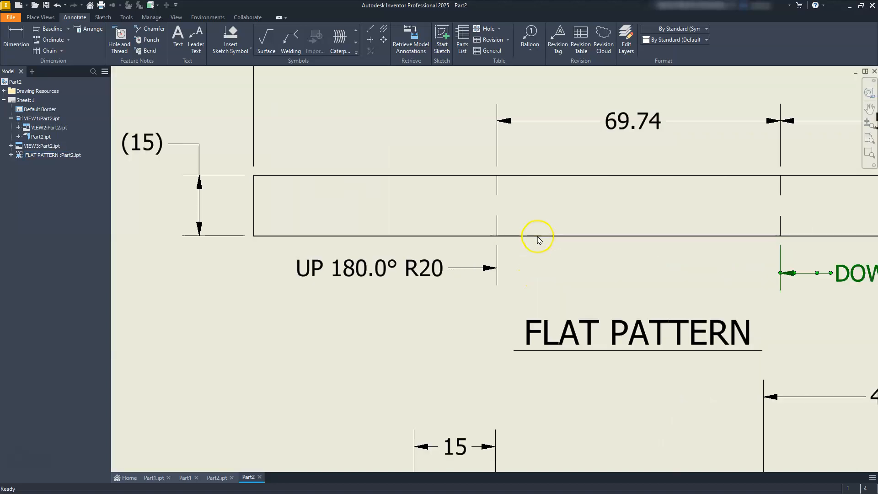
pyautogui.scroll(-2, 535, 236)
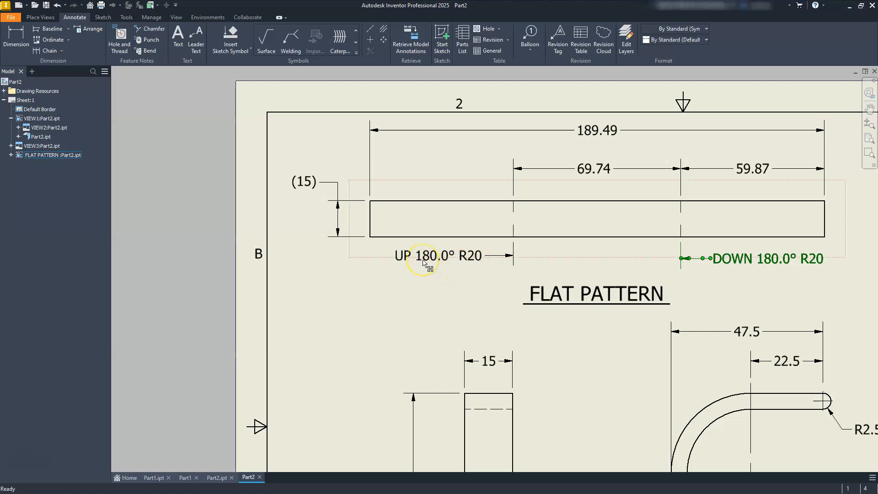
pyautogui.scroll(2, 422, 256)
pyautogui.scroll(-5, 422, 256)
pyautogui.moveTo(470, 288); pyautogui.dragTo(471, 280, button='middle')
pyautogui.scroll(3, 471, 280)
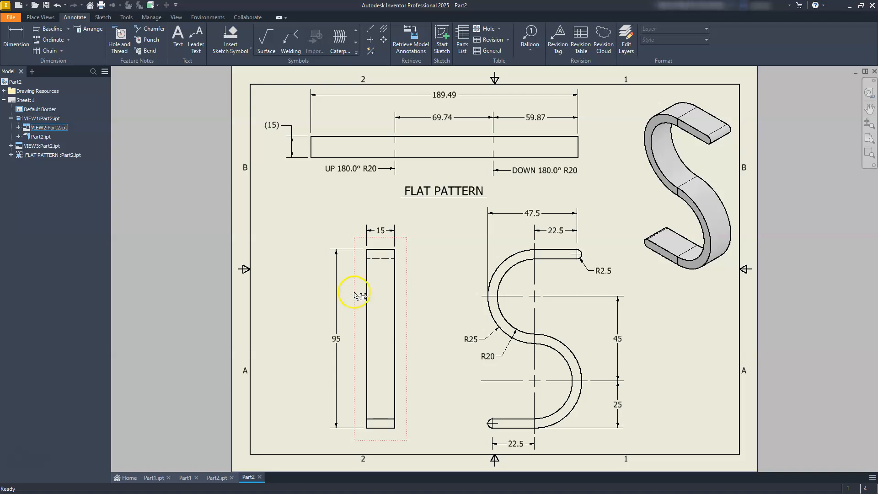
pyautogui.scroll(-2, 435, 92)
pyautogui.scroll(3, 439, 105)
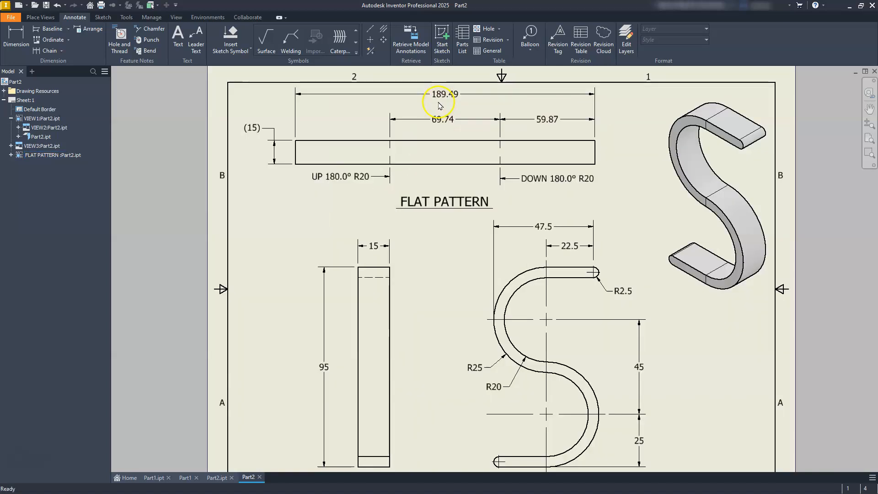
pyautogui.scroll(3, 437, 102)
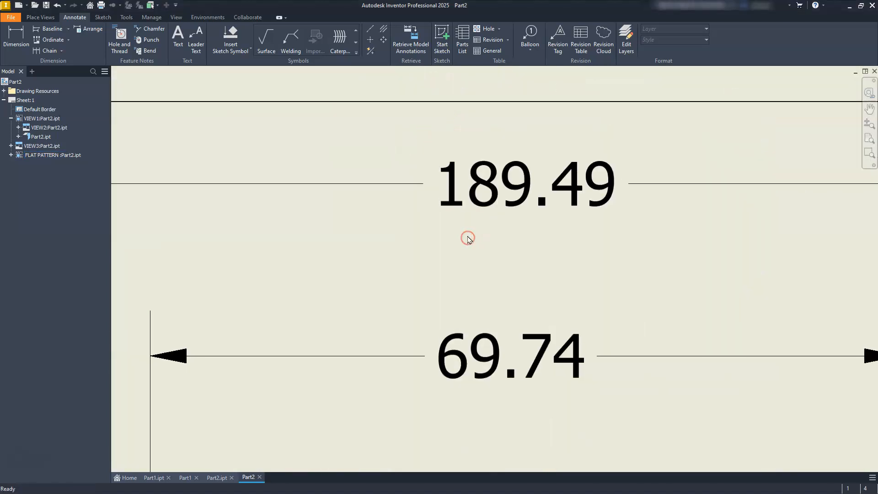
pyautogui.scroll(-1, 468, 238)
pyautogui.scroll(-1, 468, 237)
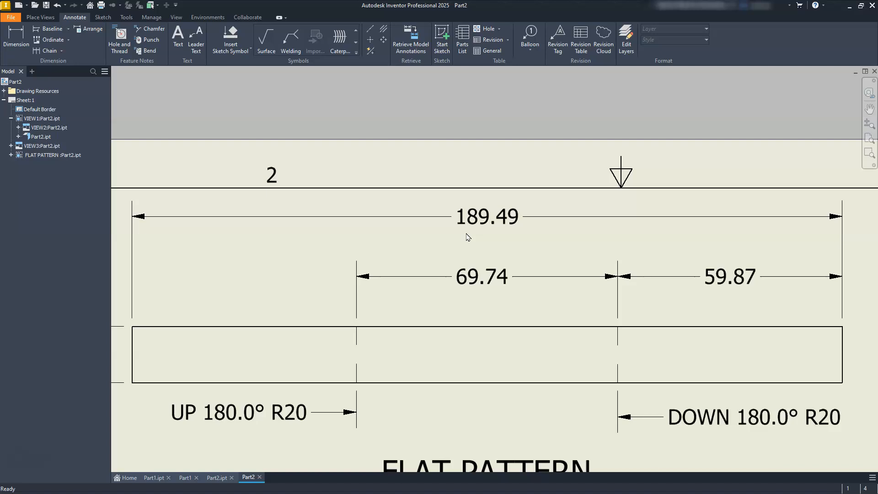
pyautogui.click(530, 223)
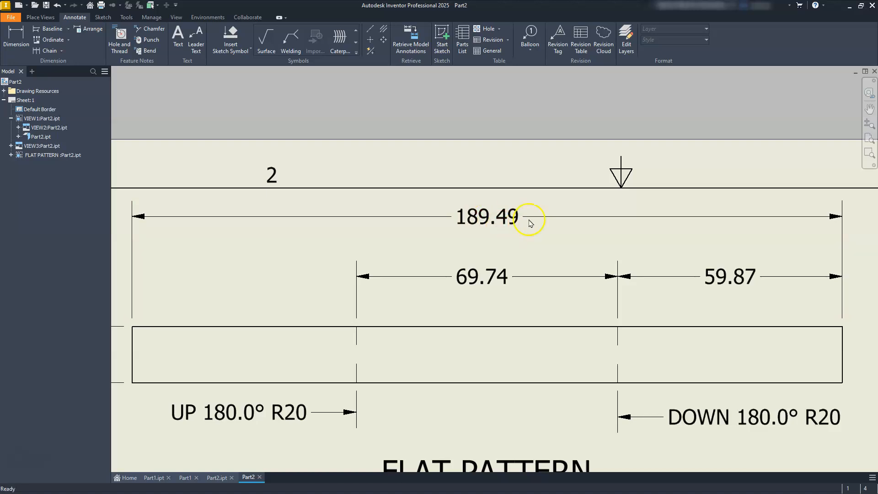
pyautogui.middleClick(452, 229)
pyautogui.middleClick(453, 229)
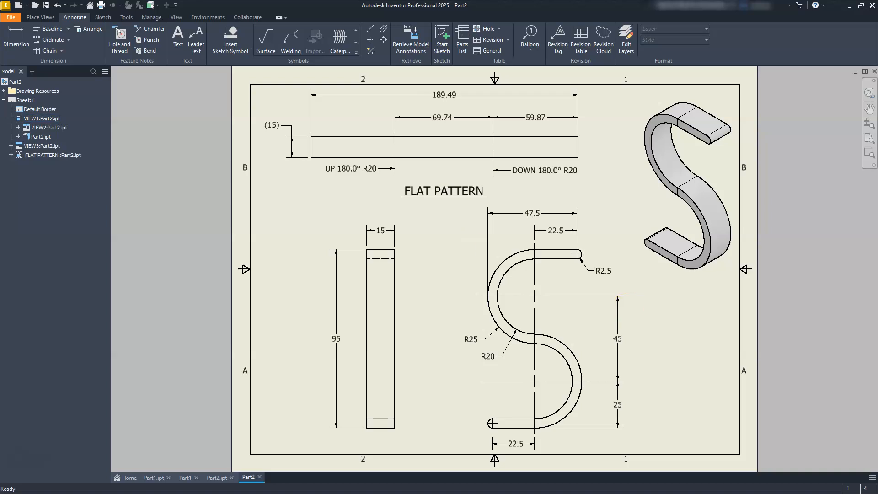
# Step: Switch to Drawing6.dwg in AutoCAD and join the two lines and two arcs along one side of the S profile into one polyline
pyautogui.click(610, 464)
pyautogui.click(778, 147)
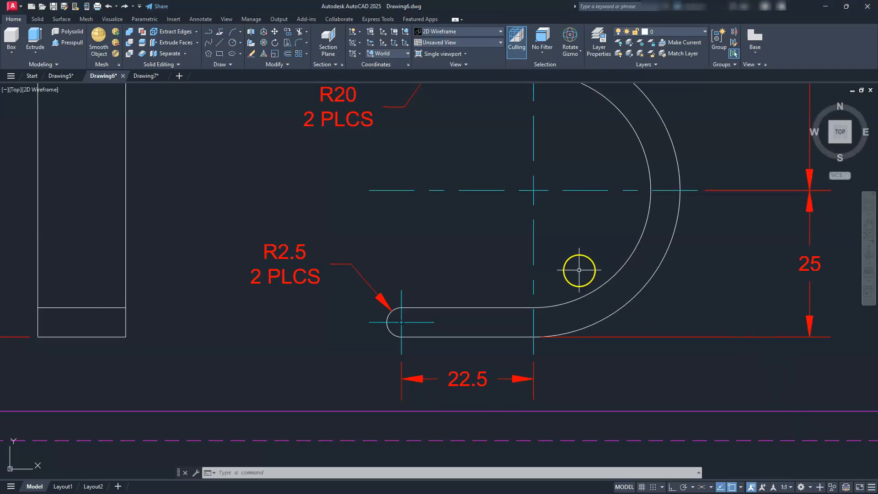
pyautogui.middleClick(571, 263)
pyautogui.middleClick(571, 262)
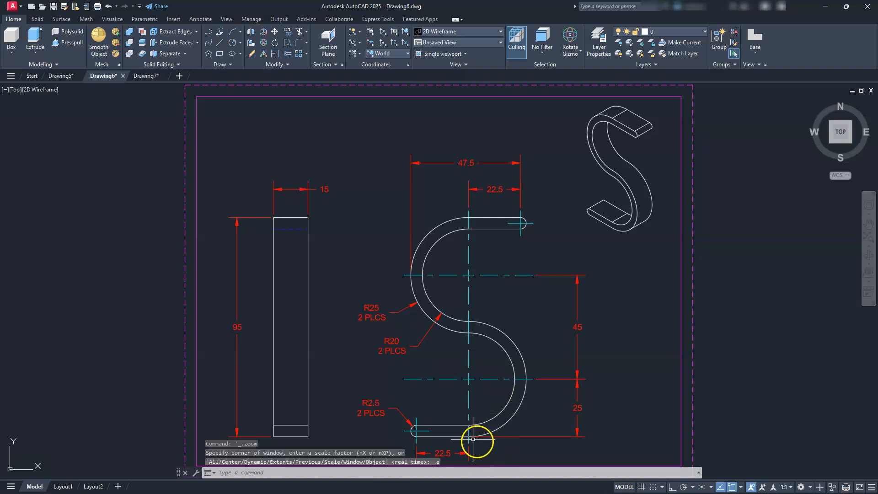
pyautogui.click(450, 425)
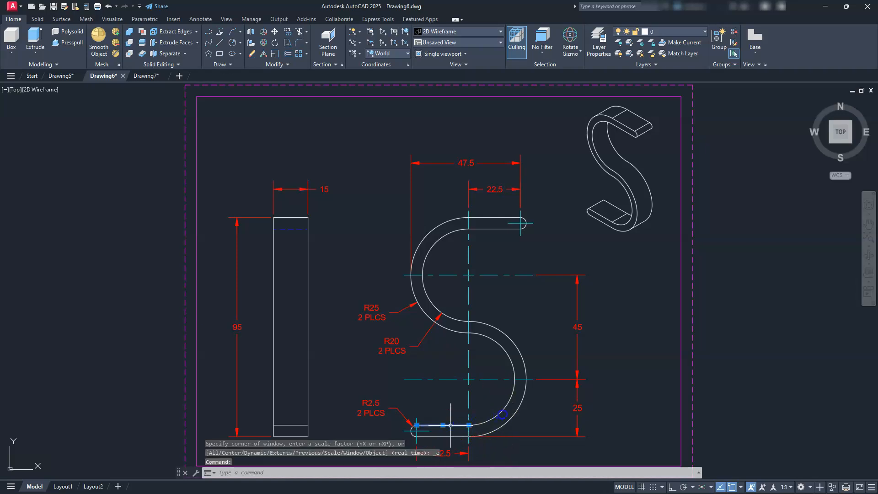
pyautogui.click(513, 366)
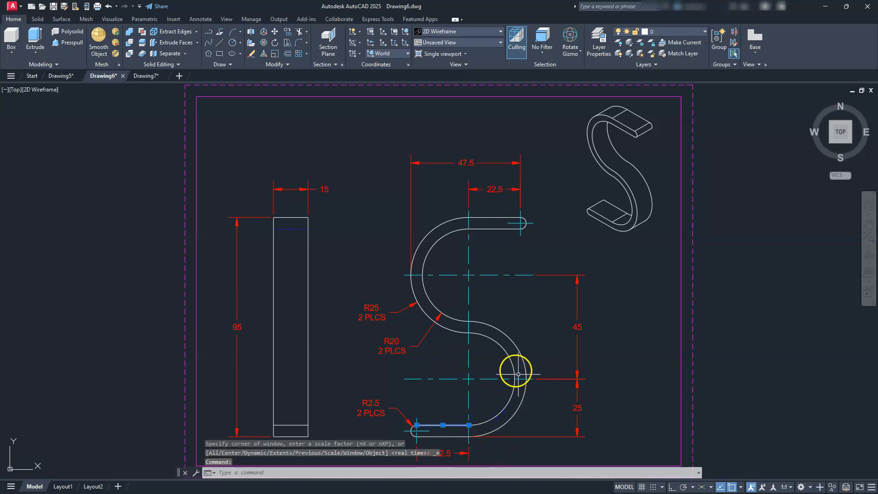
pyautogui.click(441, 324)
pyautogui.click(482, 217)
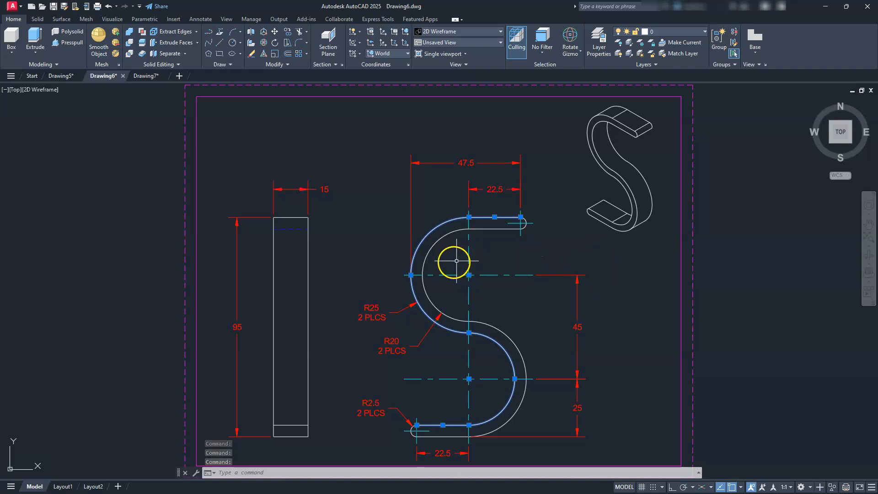
pyautogui.write('j')
pyautogui.press('Return')
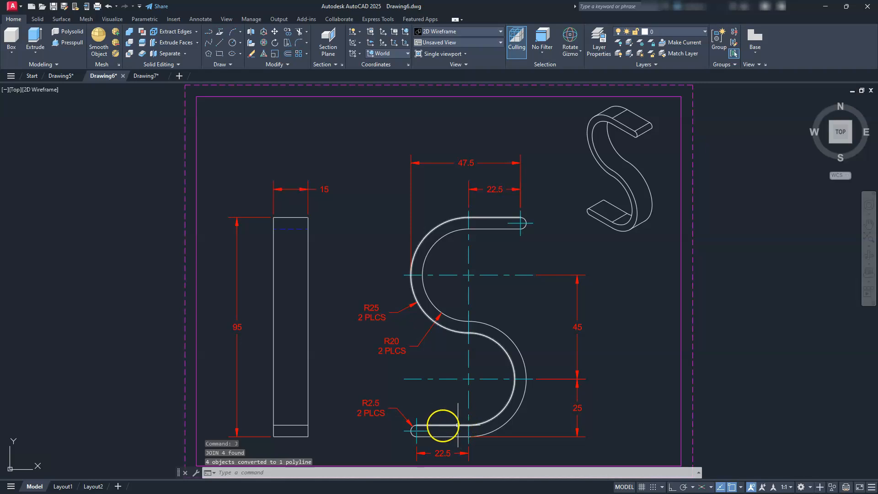
# Step: Offset the joined S polyline by 2.5 toward the middle of the profile
pyautogui.scroll(8, 458, 426)
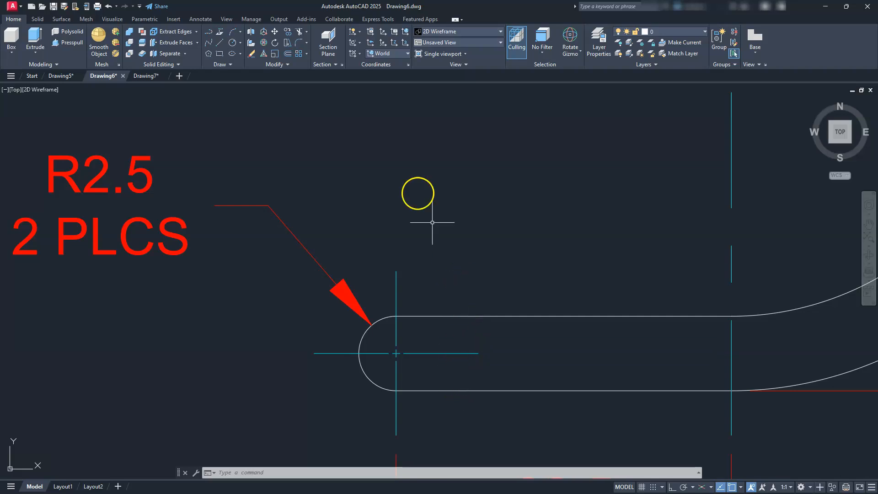
pyautogui.click(287, 53)
pyautogui.write('2.')
pyautogui.press('Return')
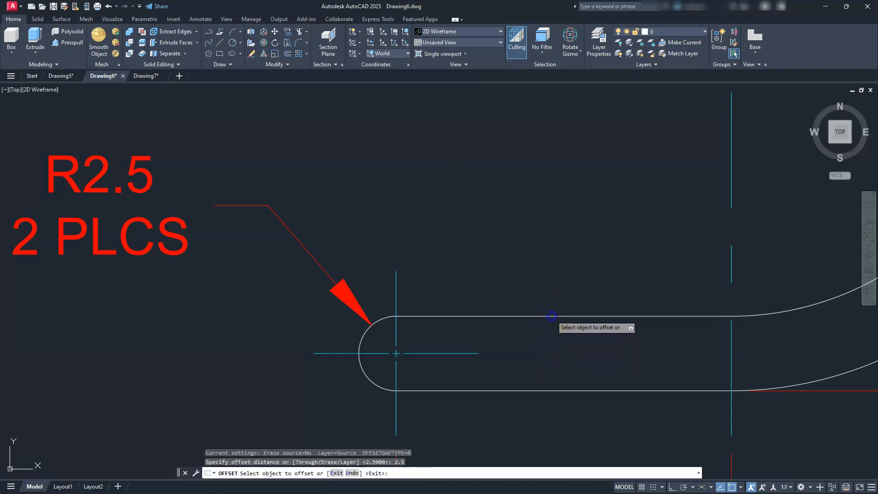
pyautogui.click(552, 317)
pyautogui.click(554, 364)
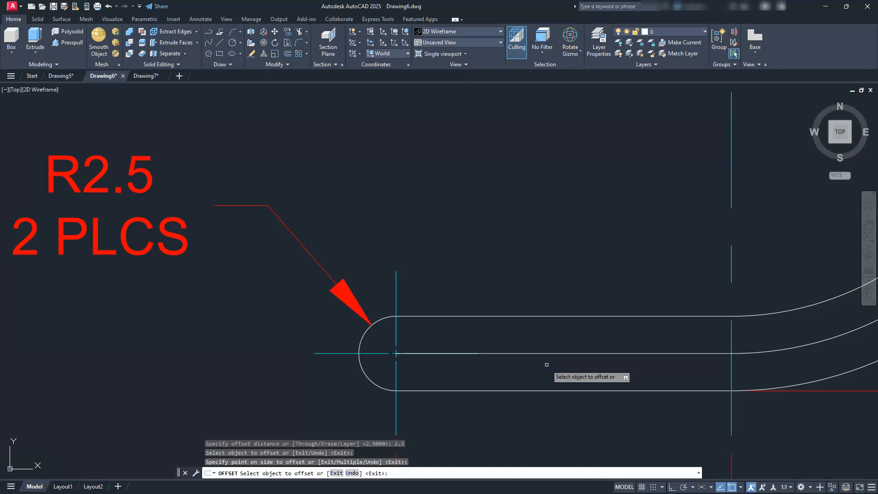
pyautogui.press('Escape')
pyautogui.press('Escape')
pyautogui.press('Escape')
# Step: Extend both ends of the middle S polyline to the rounded ends of the profile
pyautogui.write('ex')
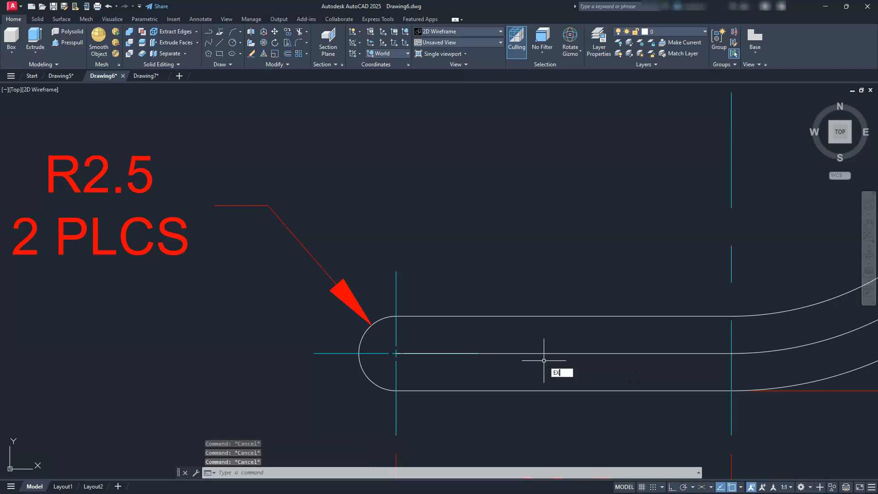
pyautogui.press('Return')
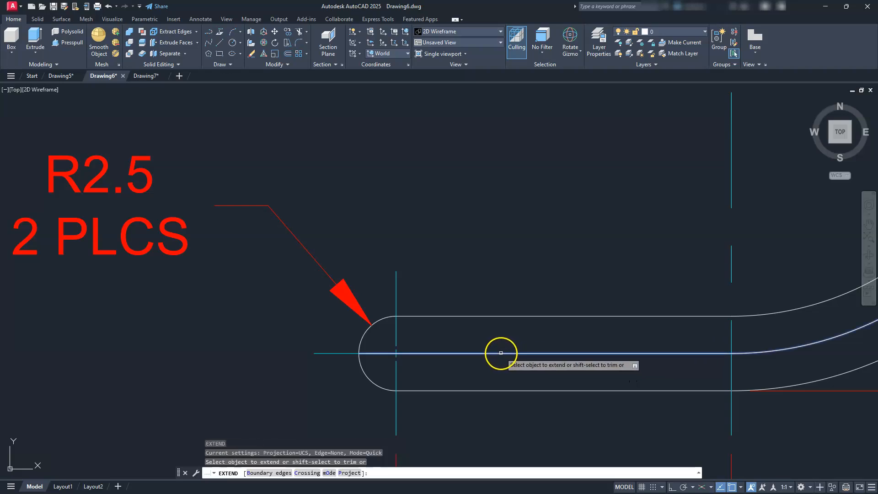
pyautogui.click(503, 353)
pyautogui.scroll(-4, 479, 405)
pyautogui.scroll(-5, 535, 190)
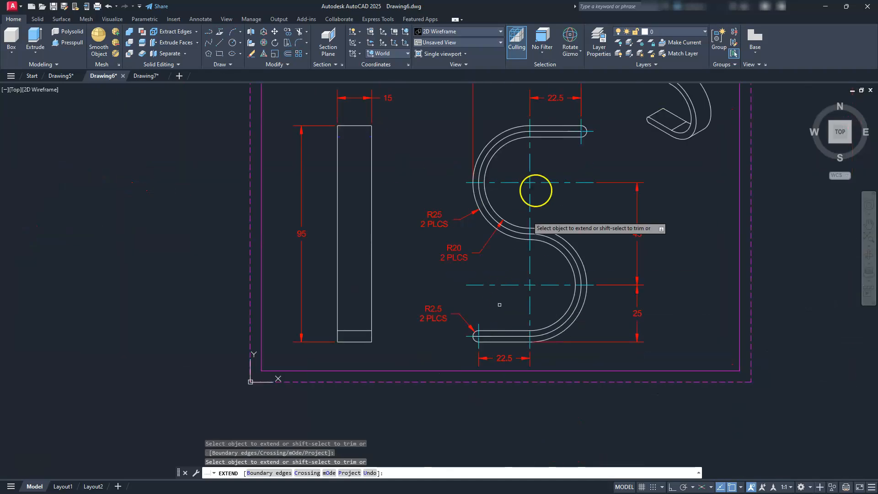
pyautogui.scroll(6, 578, 121)
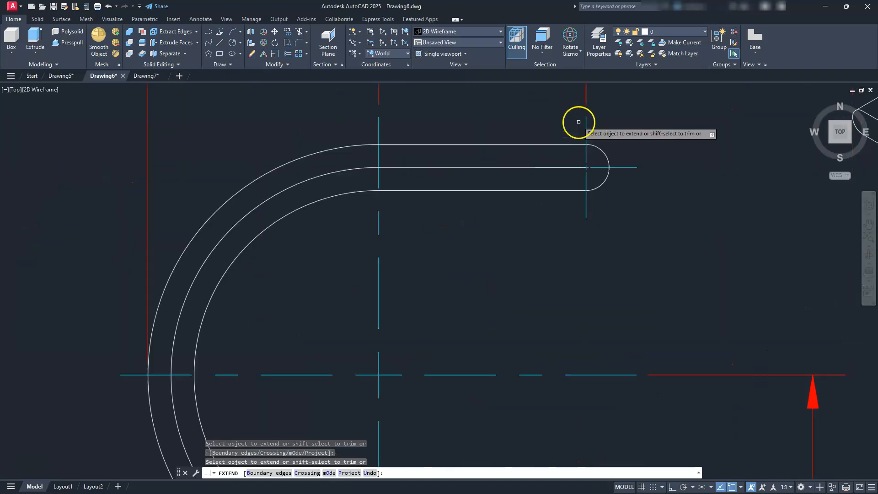
pyautogui.click(515, 170)
pyautogui.press('Escape')
pyautogui.press('Escape')
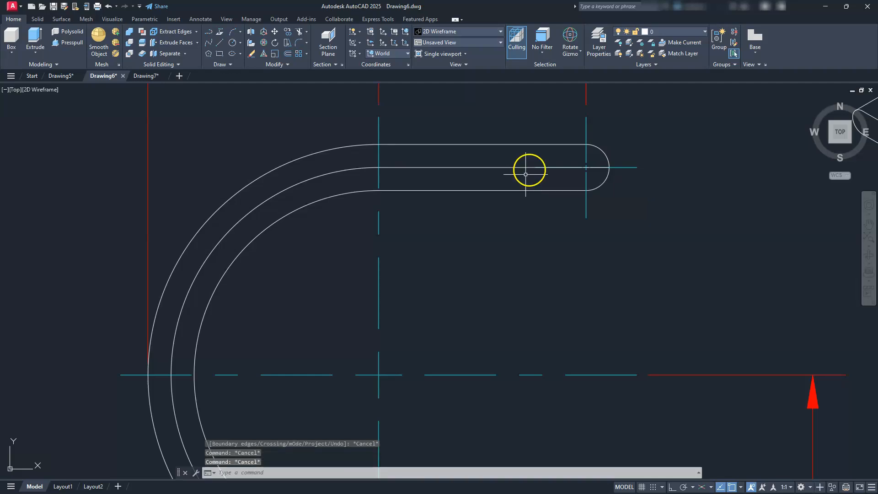
# Step: Open the properties of the middle S polyline to check its length, dock the palette, and clear the selection
pyautogui.scroll(-4, 525, 173)
pyautogui.click(510, 171)
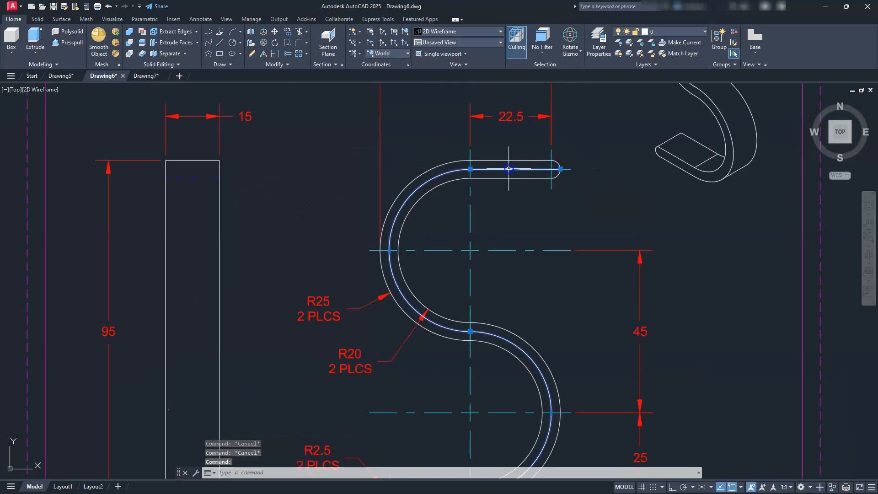
pyautogui.moveTo(445, 260); pyautogui.dragTo(453, 212, button='middle')
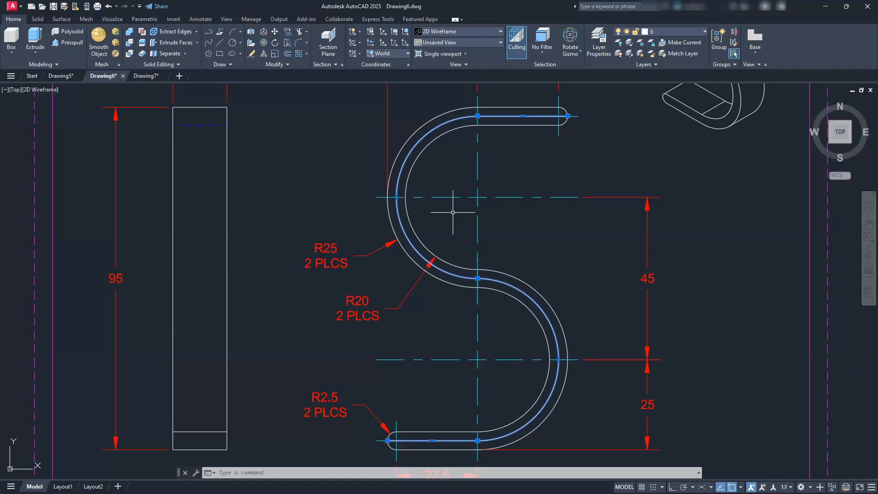
pyautogui.write('PR')
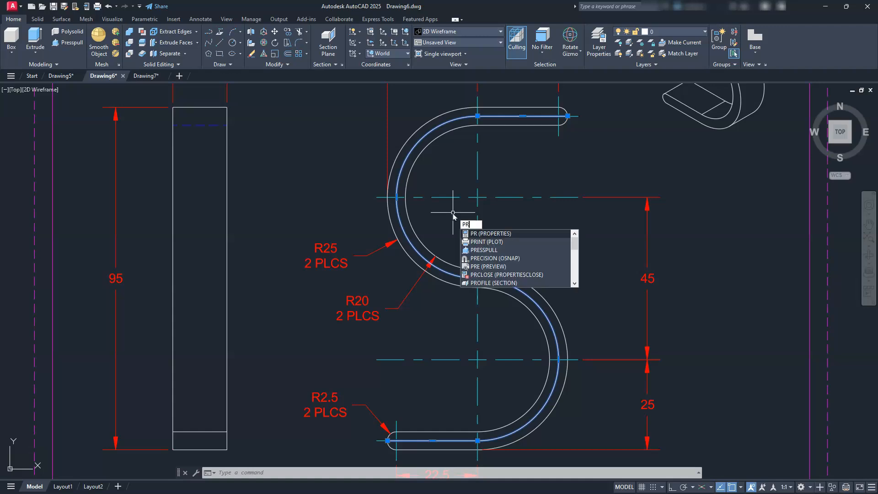
pyautogui.press('Return')
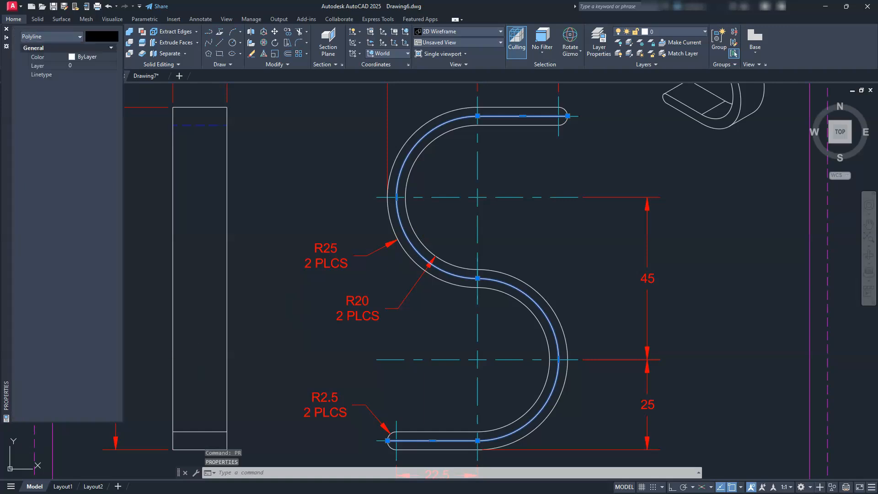
pyautogui.moveTo(7, 277); pyautogui.dragTo(370, 268)
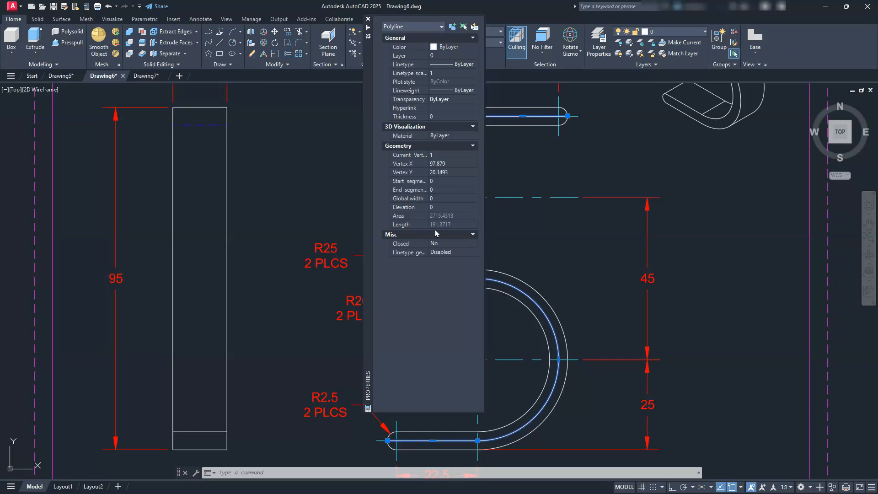
pyautogui.moveTo(382, 202)
pyautogui.mouseDown()
pyautogui.moveTo(369, 192)
pyautogui.moveTo(40, 269)
pyautogui.mouseUp()
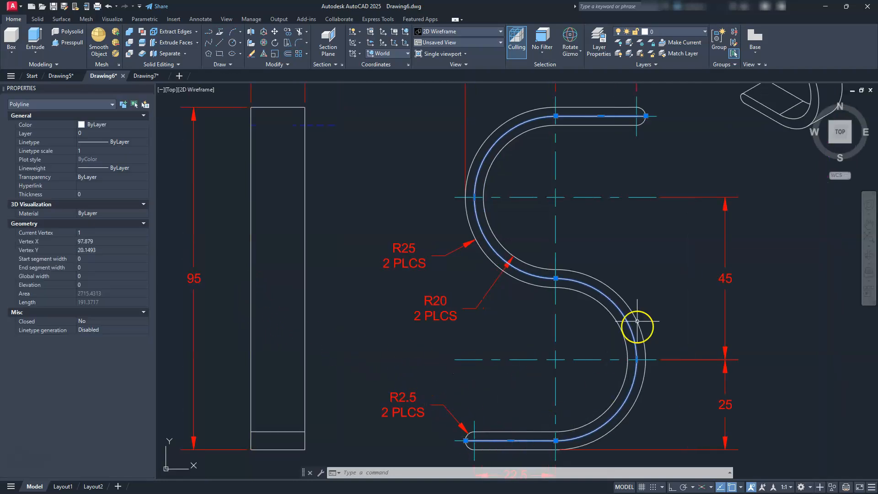
pyautogui.press('Escape')
pyautogui.press('Escape')
pyautogui.press('Escape')
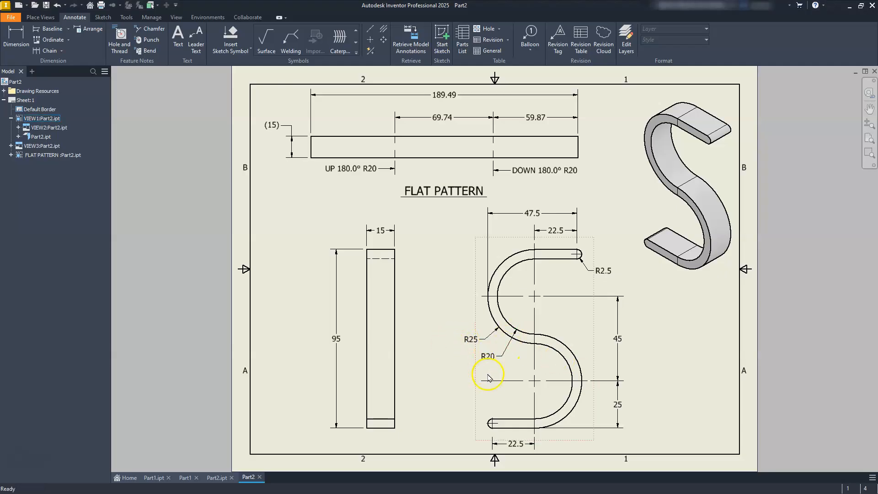
# Step: Add a second line reading 2 PLCS to the text of the R25 radius dimension
pyautogui.scroll(-3, 485, 359)
pyautogui.scroll(8, 480, 357)
pyautogui.click(430, 287)
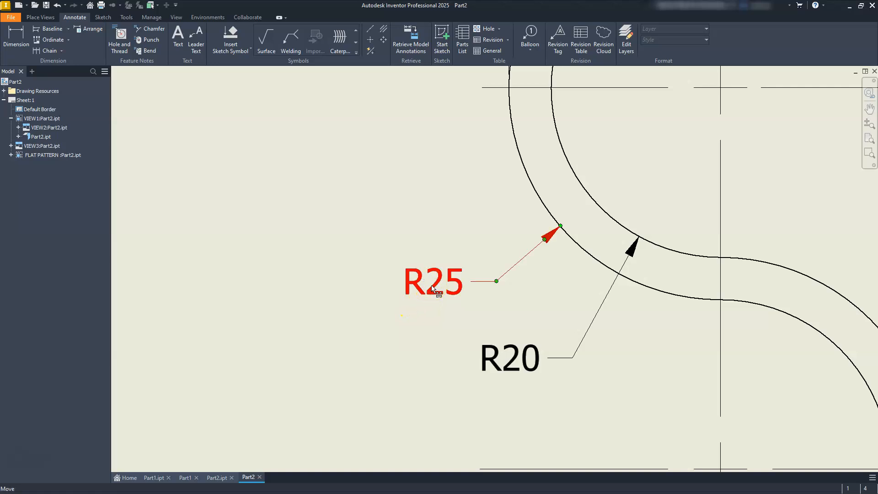
pyautogui.doubleClick(432, 288)
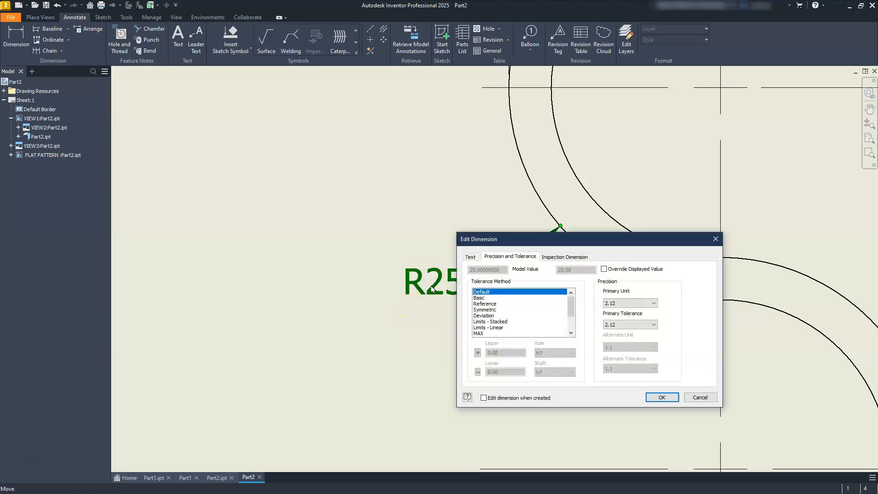
pyautogui.click(471, 257)
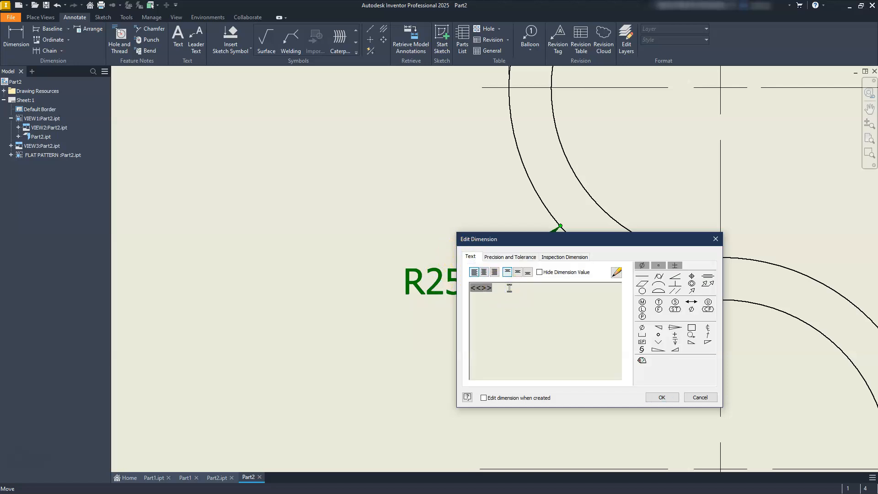
pyautogui.write('2 PLCS')
pyautogui.moveTo(574, 245); pyautogui.dragTo(688, 166)
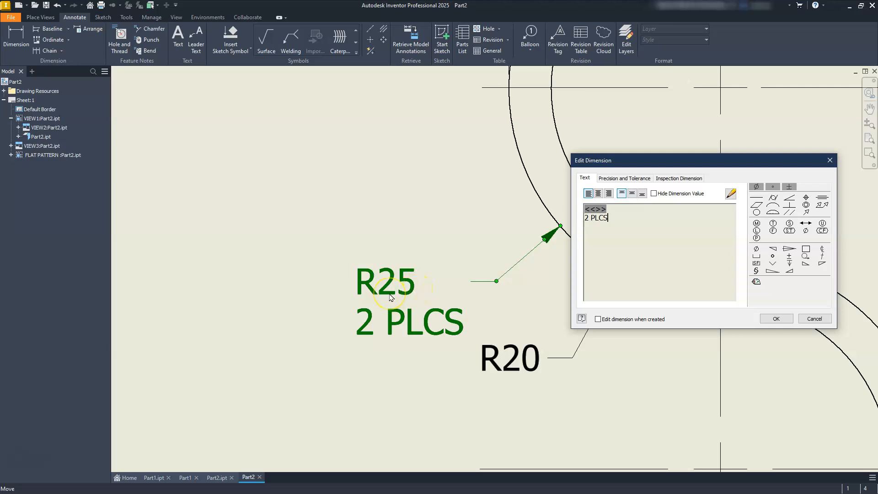
pyautogui.moveTo(620, 158); pyautogui.dragTo(510, 83)
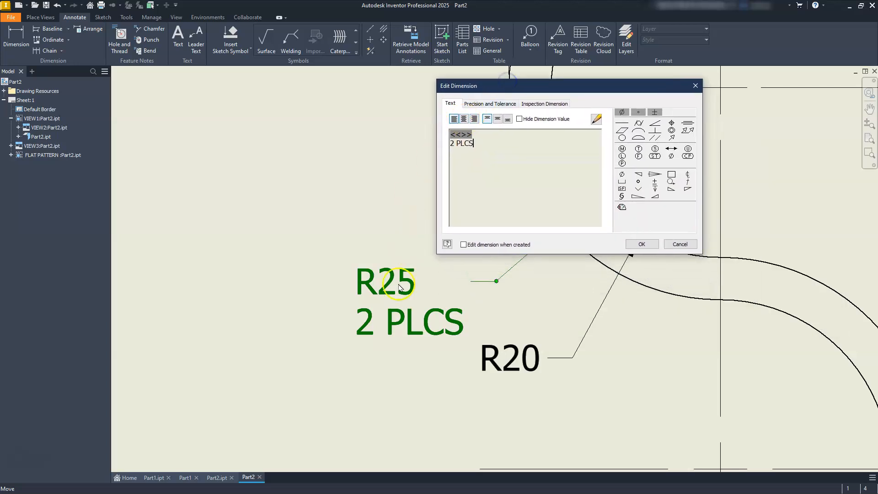
# Step: Try centred and right alignment for the two-line R25 dimension text, and apply the centred one
pyautogui.click(463, 119)
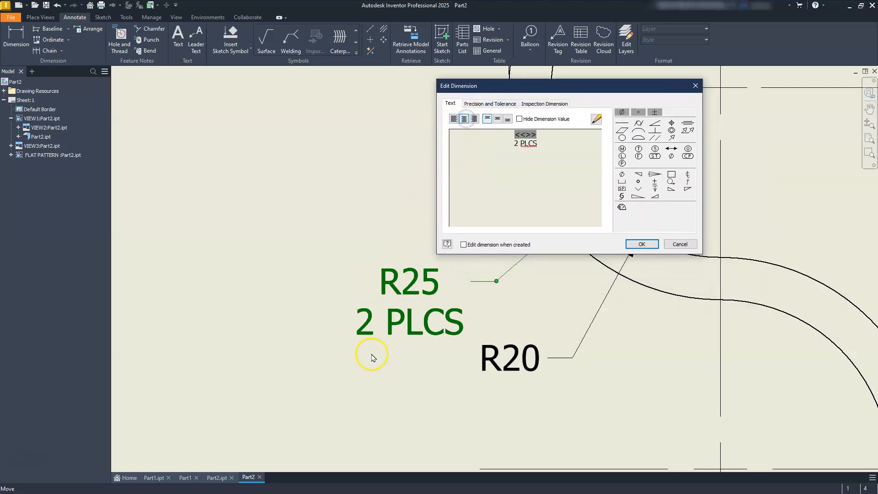
pyautogui.click(474, 119)
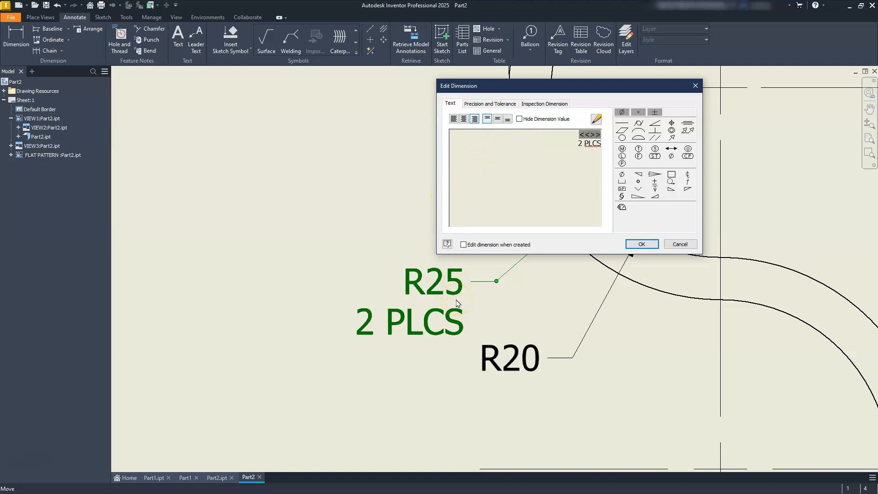
pyautogui.click(424, 308)
pyautogui.click(464, 119)
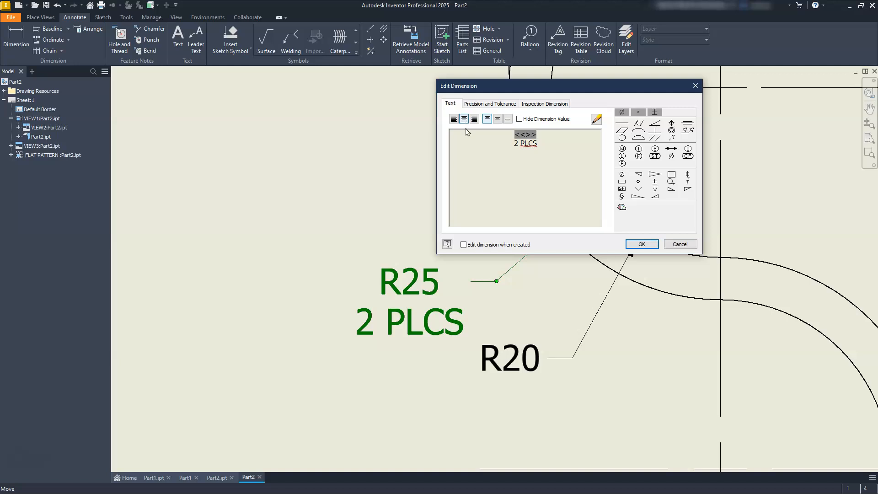
pyautogui.click(565, 280)
pyautogui.click(640, 244)
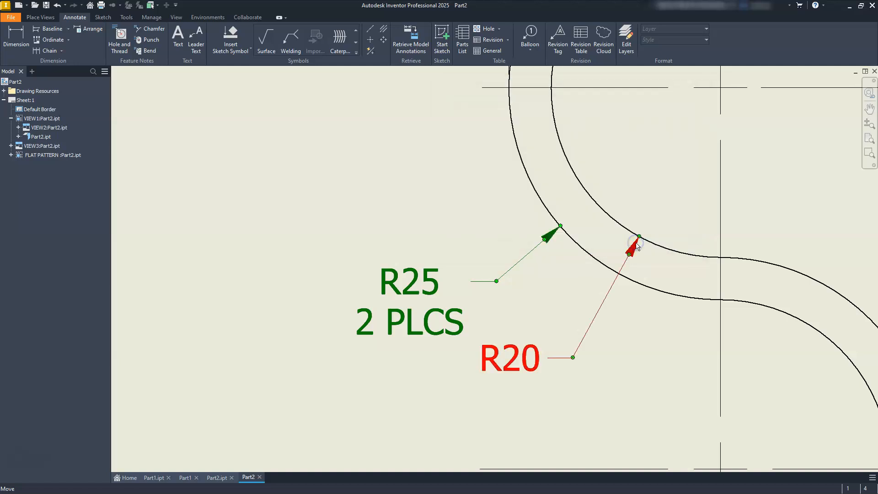
# Step: Remove the 2 PLCS line from the R25 dimension text and set its alignment back to left
pyautogui.scroll(2, 456, 256)
pyautogui.scroll(-4, 457, 257)
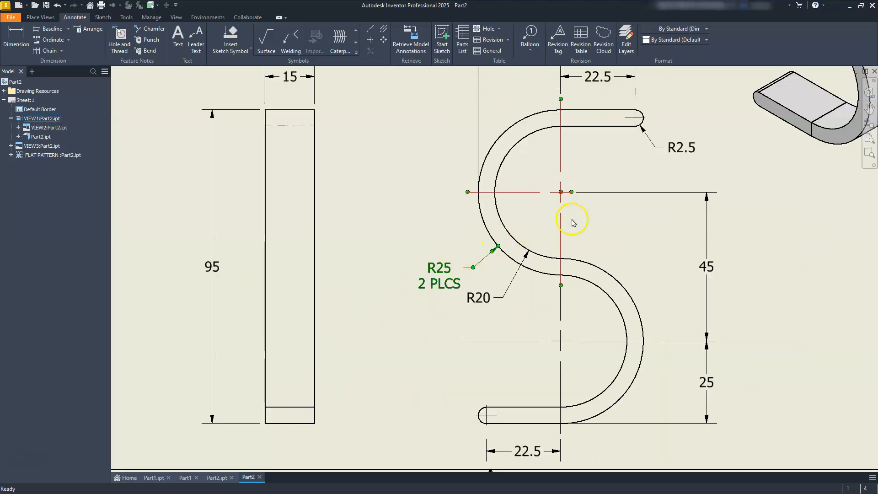
pyautogui.scroll(-1, 579, 237)
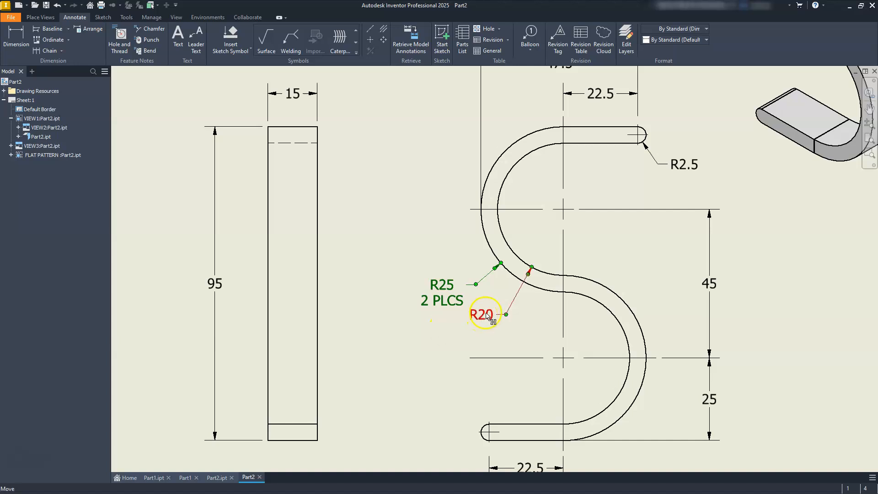
pyautogui.middleClick(590, 245)
pyautogui.middleClick(590, 246)
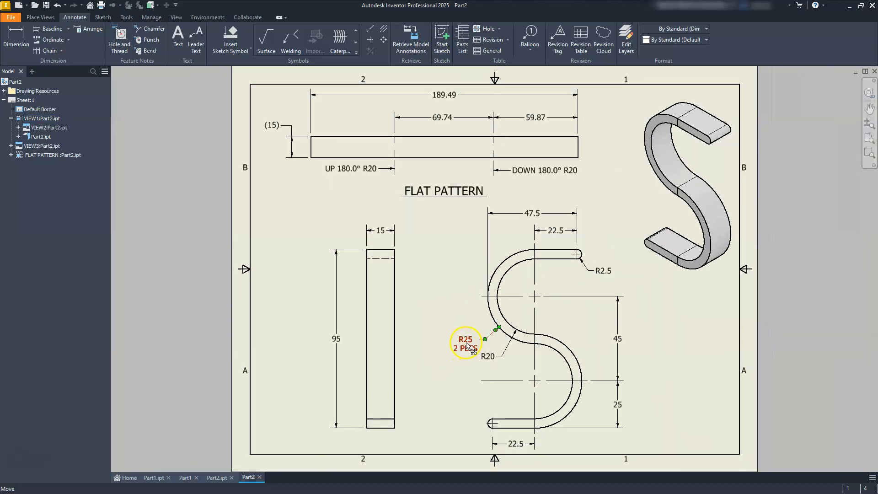
pyautogui.doubleClick(466, 344)
pyautogui.click(515, 169)
pyautogui.moveTo(513, 143); pyautogui.dragTo(539, 144)
pyautogui.press('BackSpace')
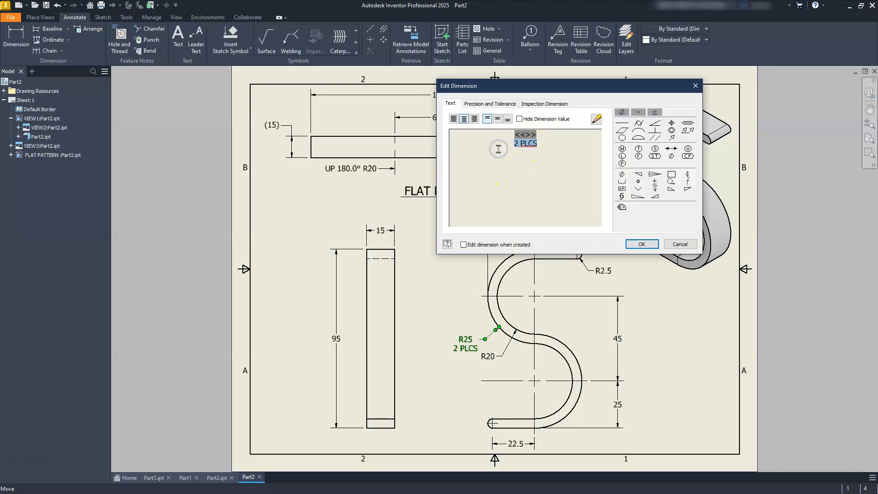
pyautogui.click(454, 119)
pyautogui.click(633, 245)
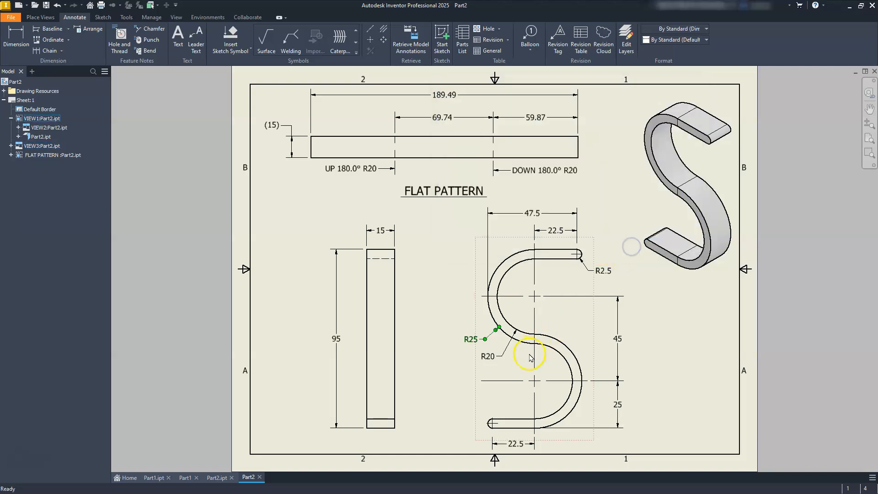
pyautogui.click(445, 305)
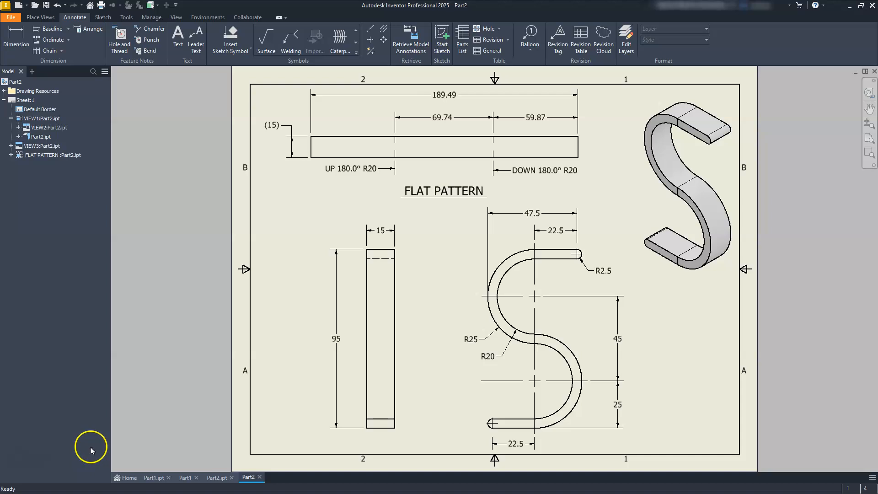
pyautogui.click(465, 282)
pyautogui.scroll(-3, 465, 284)
pyautogui.moveTo(464, 284); pyautogui.dragTo(465, 294, button='middle')
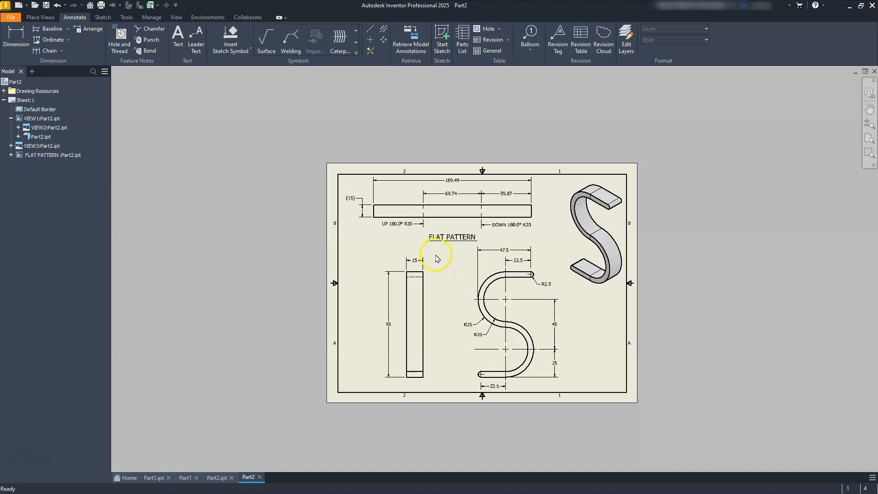
pyautogui.scroll(3, 435, 271)
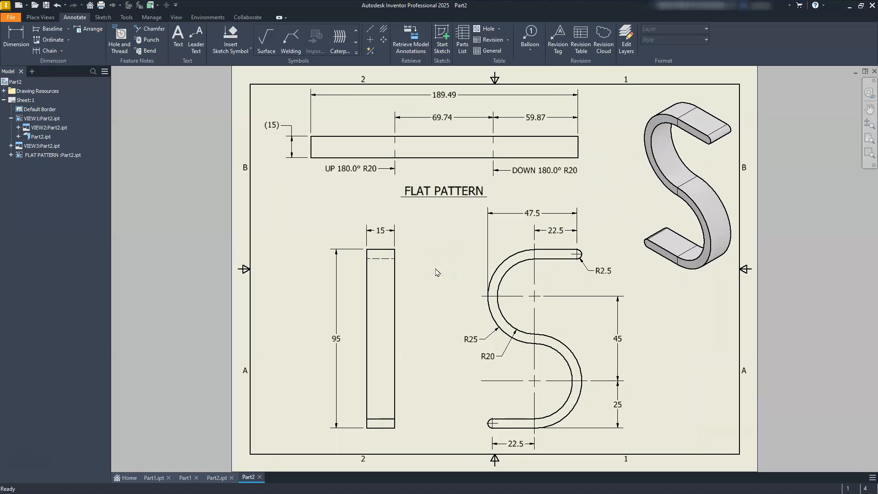